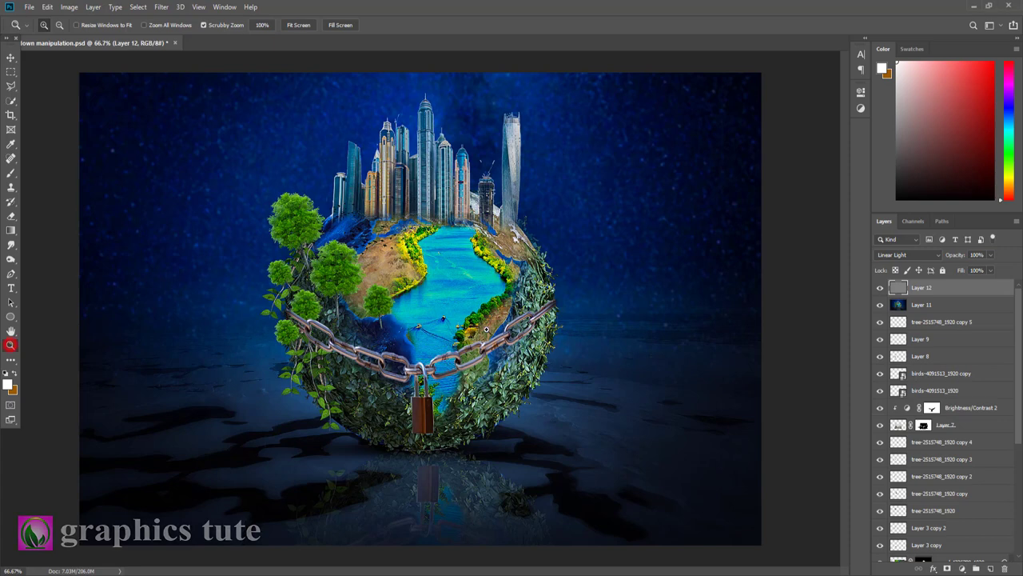
Step: Create a new blank 1920 × 1280 px document, Untitled-1
mouse_move(478, 320)
mouse_down()
mouse_move(465, 308)
mouse_move(556, 280)
mouse_up()
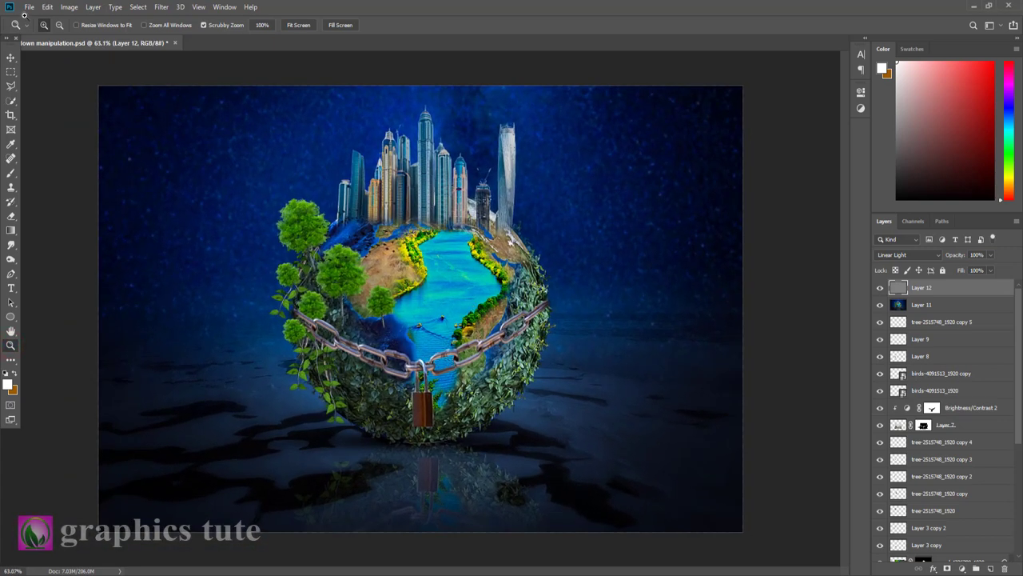
click(30, 8)
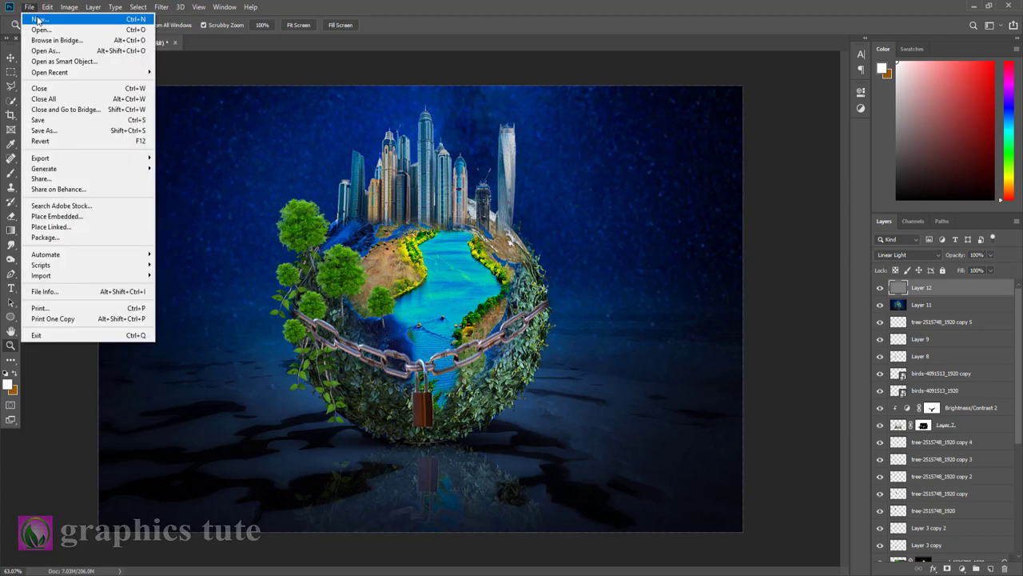
click(62, 19)
text(1920)
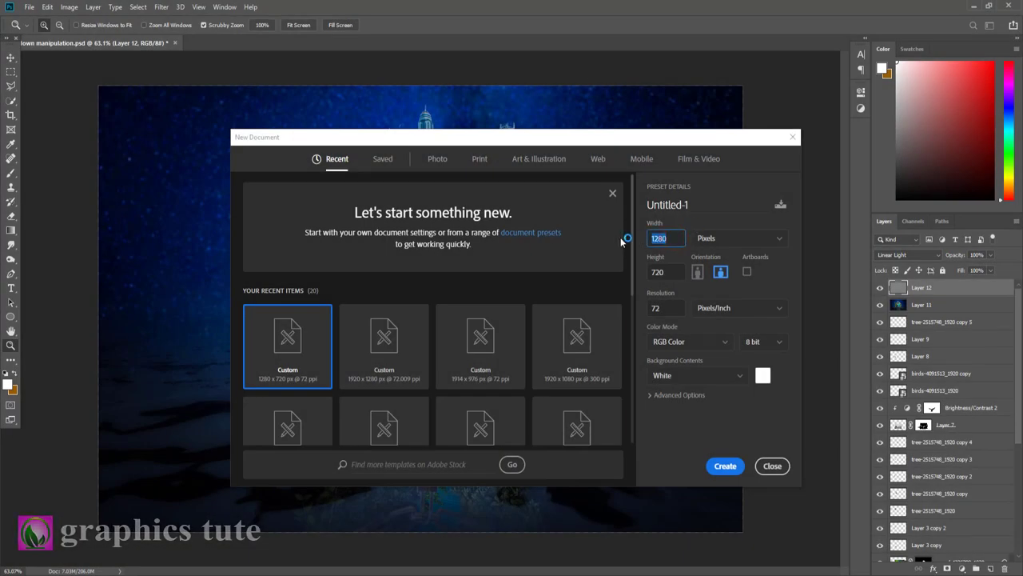
click(663, 274)
text(1280)
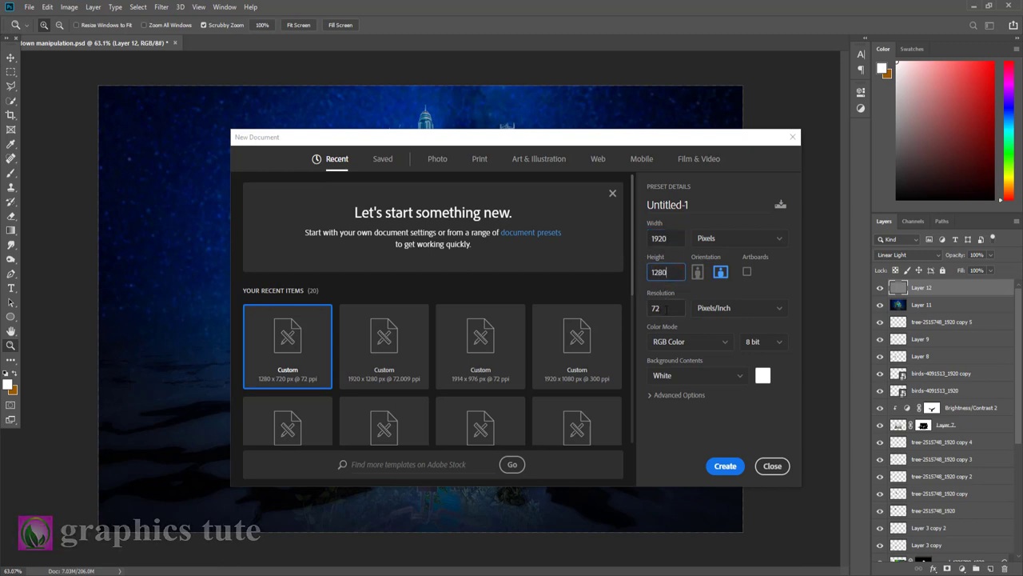
click(723, 467)
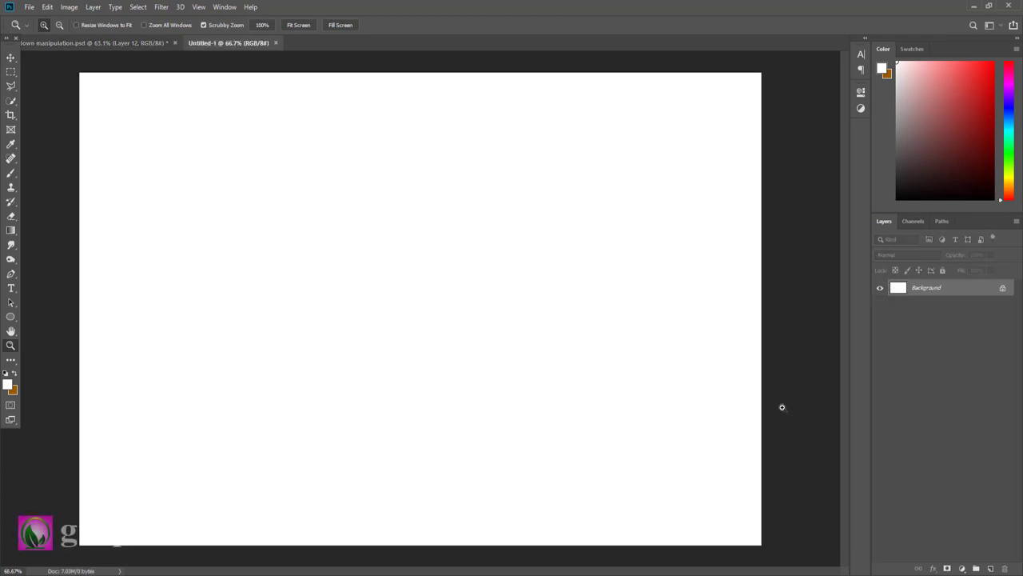
Step: Unlock the background and place the arctic ice photo, scaled slightly beyond the canvas
click(1004, 290)
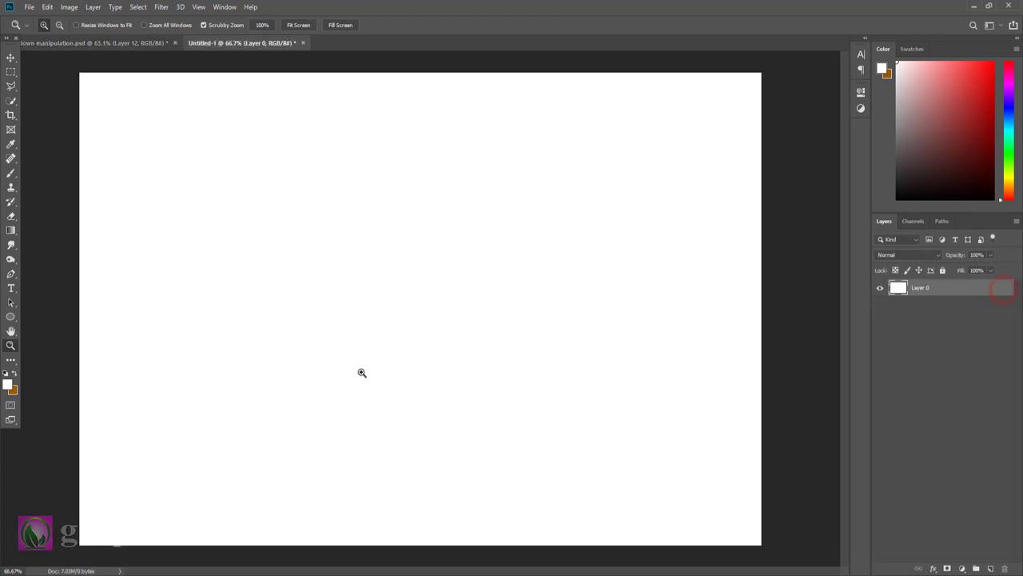
alt+click(470, 384)
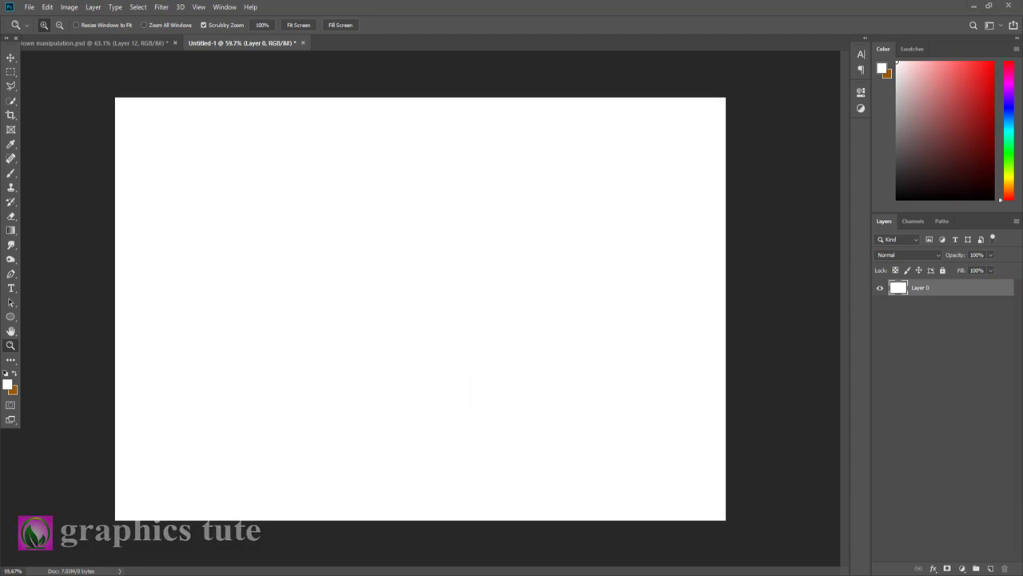
click(338, 549)
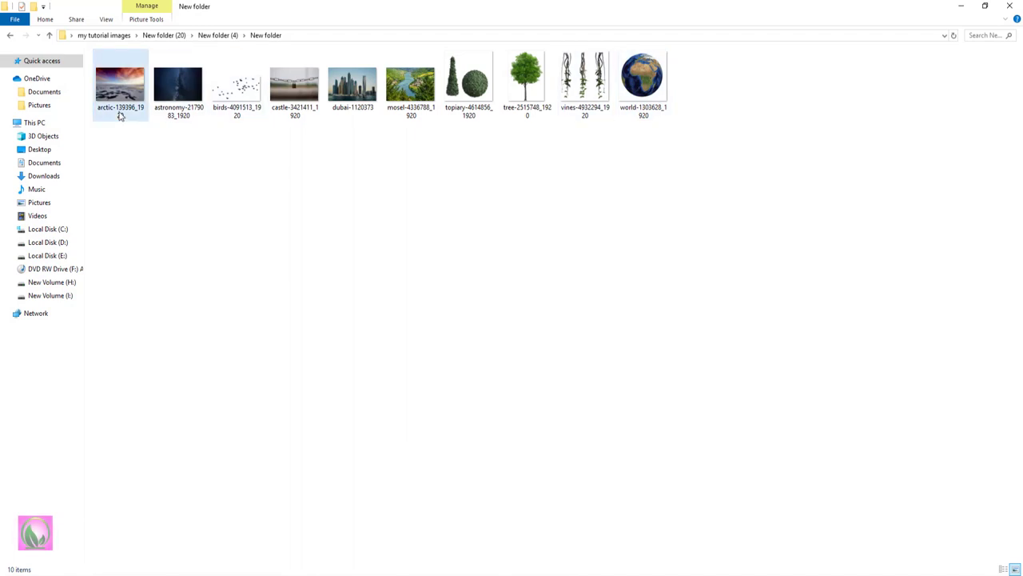
mouse_move(128, 95)
mouse_down()
mouse_move(408, 570)
mouse_move(427, 421)
mouse_up()
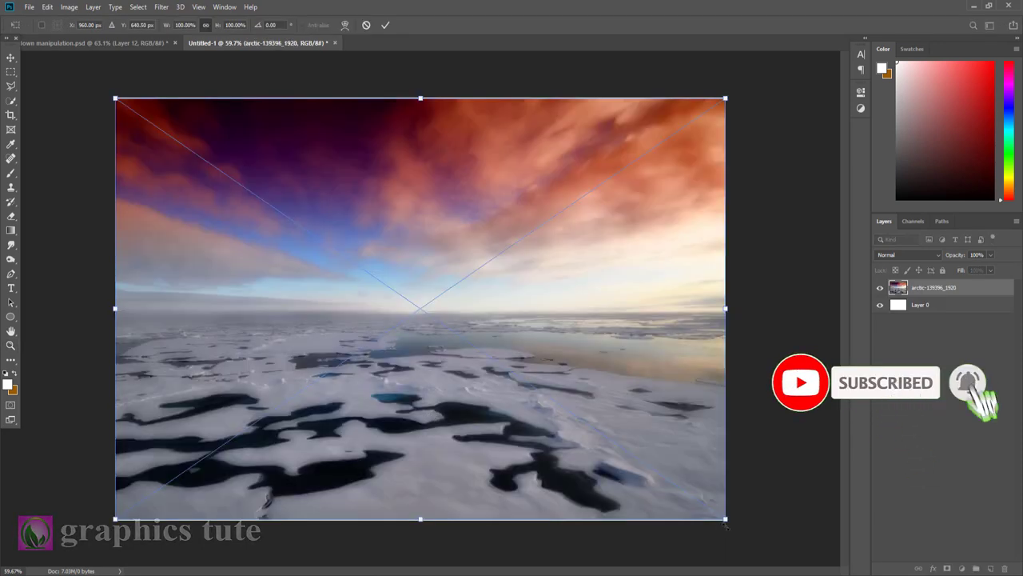
drag(727, 520, 759, 514)
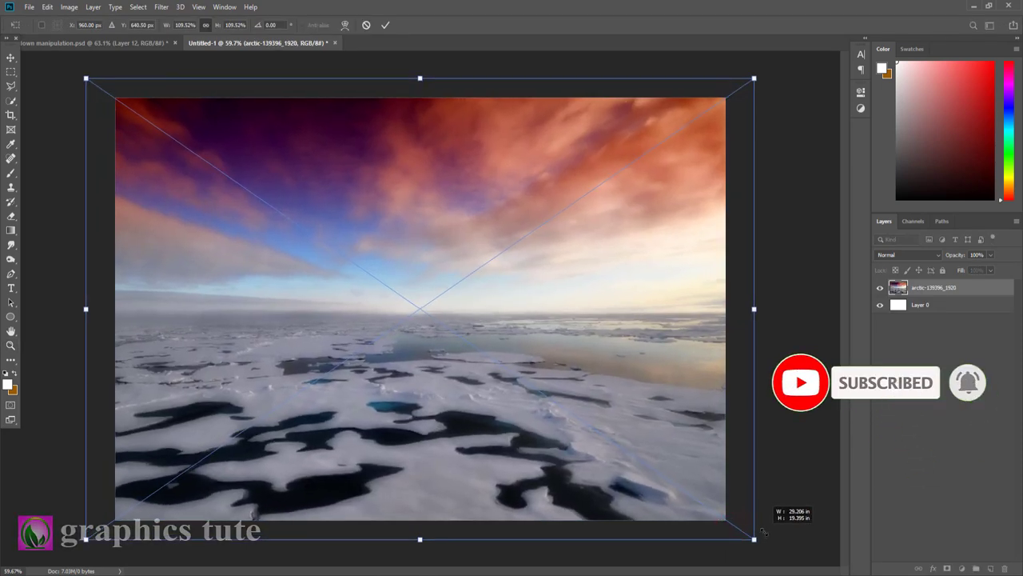
click(386, 25)
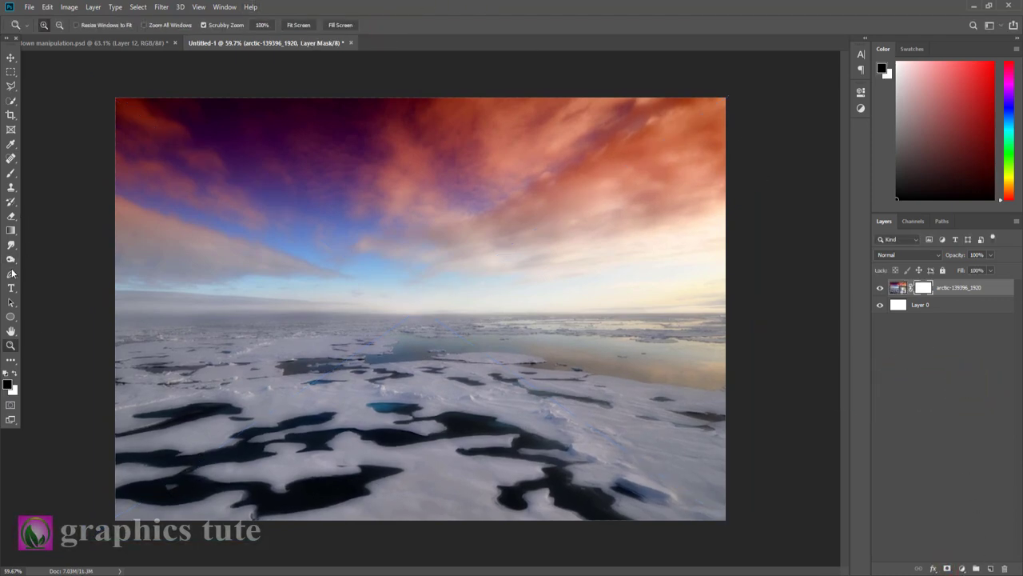
Step: Fade out the arctic sky with two top-down gradients on its mask
click(10, 230)
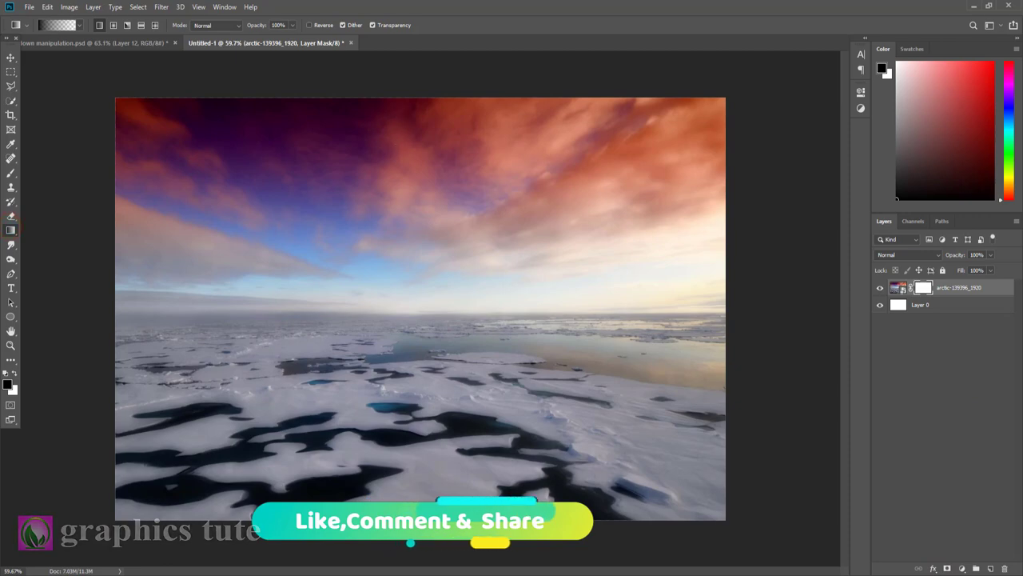
drag(405, 96, 414, 322)
drag(406, 162, 400, 351)
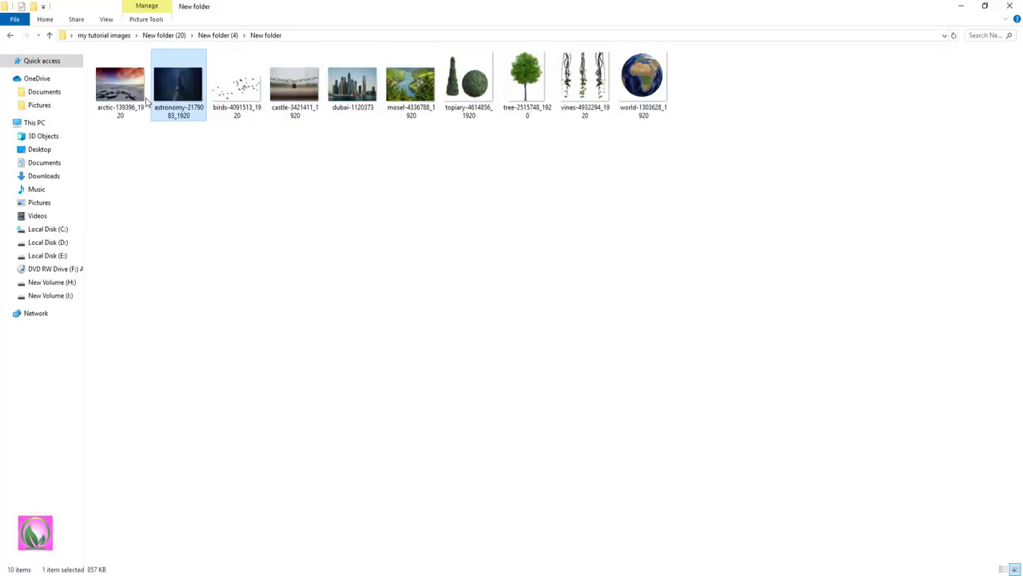
Step: Place the astronomy photo as a starry sky filling the canvas behind the arctic layer
drag(179, 84, 400, 551)
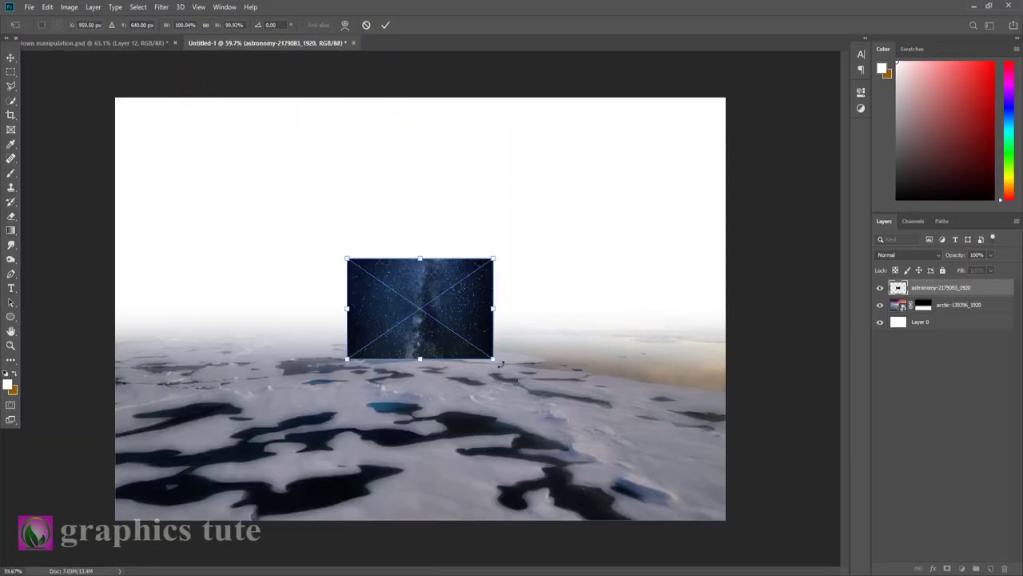
drag(495, 360, 791, 432)
drag(653, 443, 645, 388)
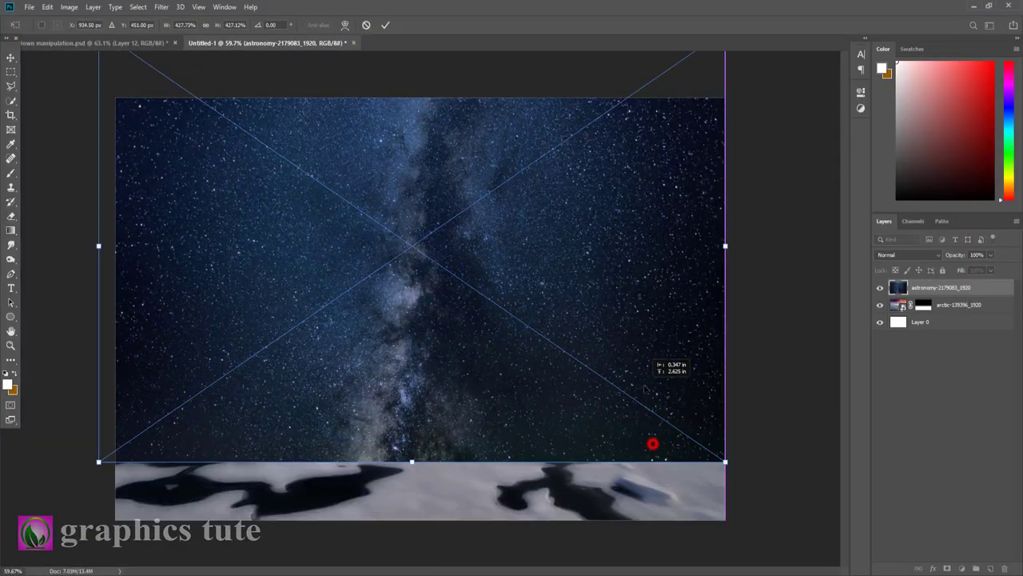
click(385, 25)
drag(1000, 290, 999, 314)
click(11, 57)
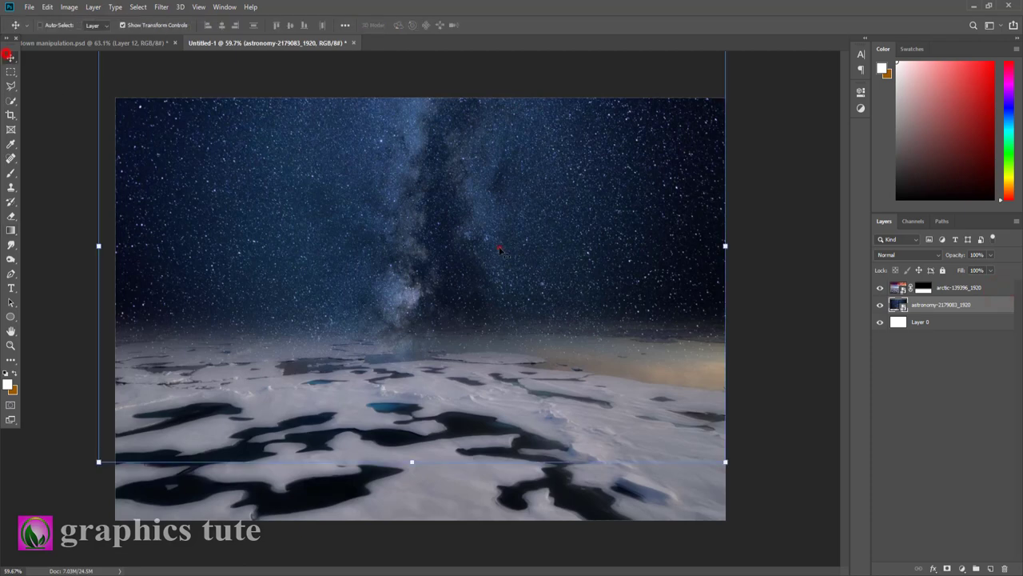
drag(498, 244, 505, 303)
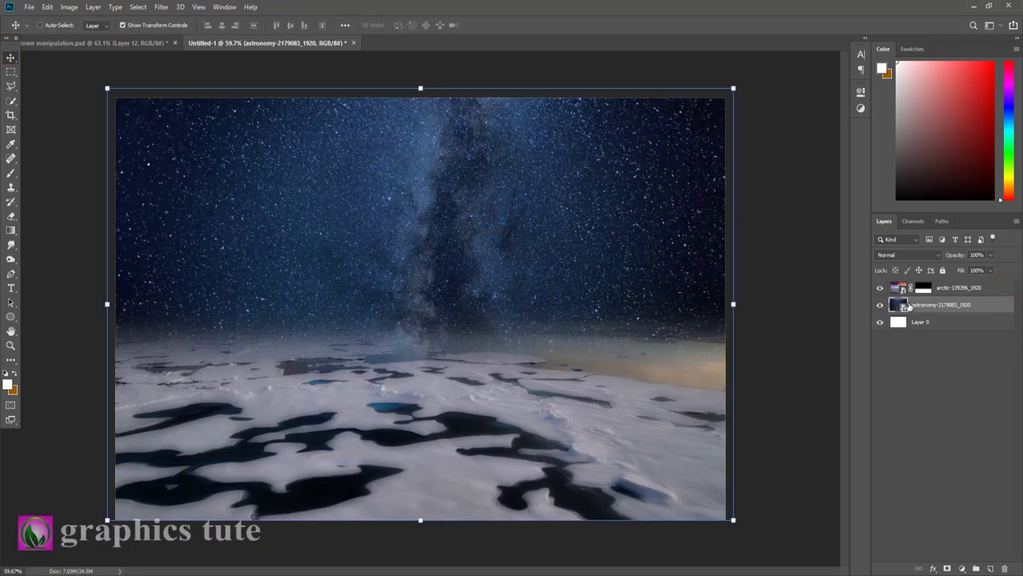
Step: Blur the starry sky with a 5.2 px Gaussian Blur and add a Brightness/Contrast adjustment
click(163, 8)
click(326, 181)
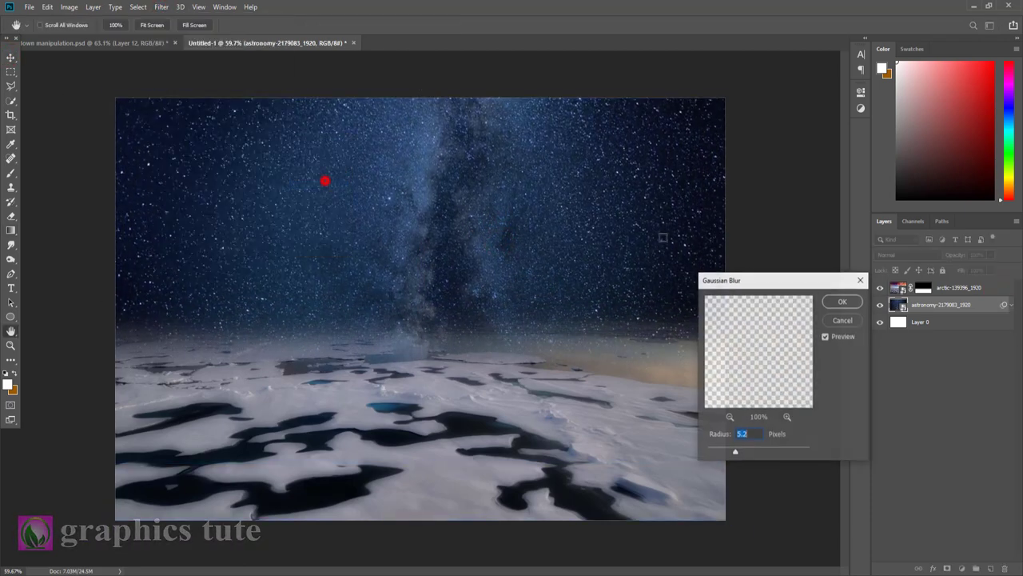
click(837, 302)
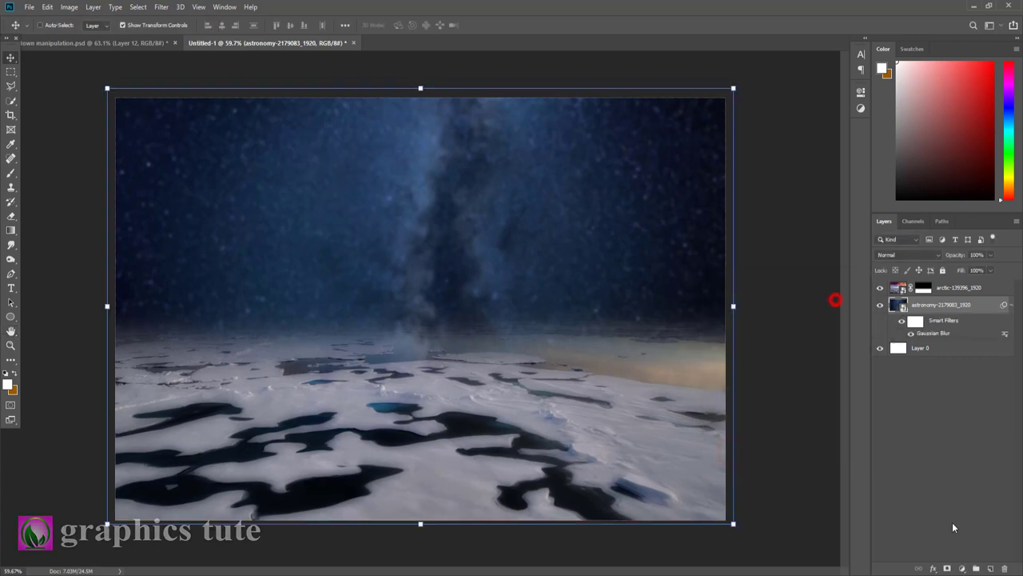
click(962, 568)
click(965, 409)
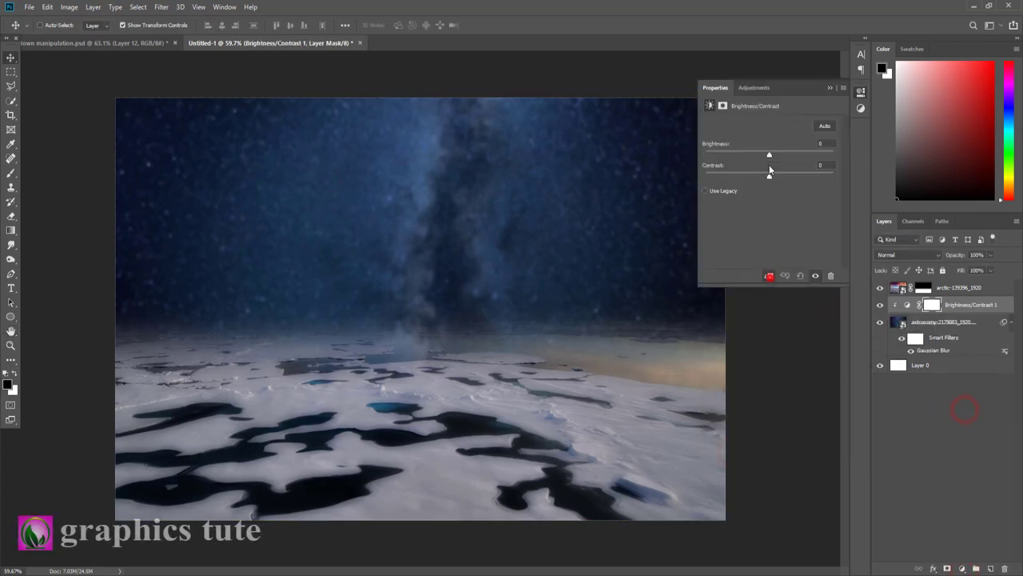
Step: Set the sky's brightness to -75 and add a Hue/Saturation adjustment above the ice
drag(768, 154, 737, 156)
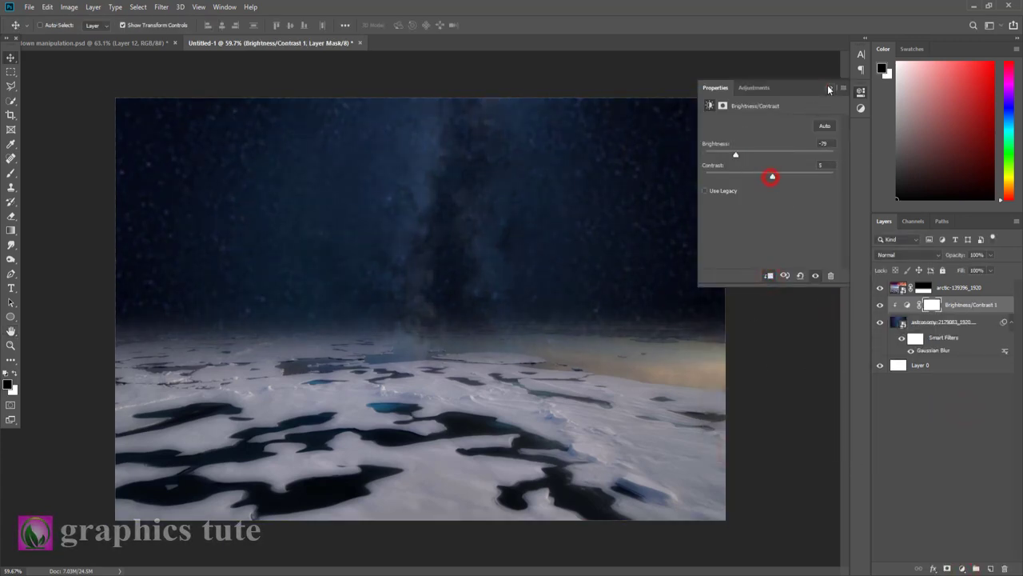
click(829, 89)
click(954, 287)
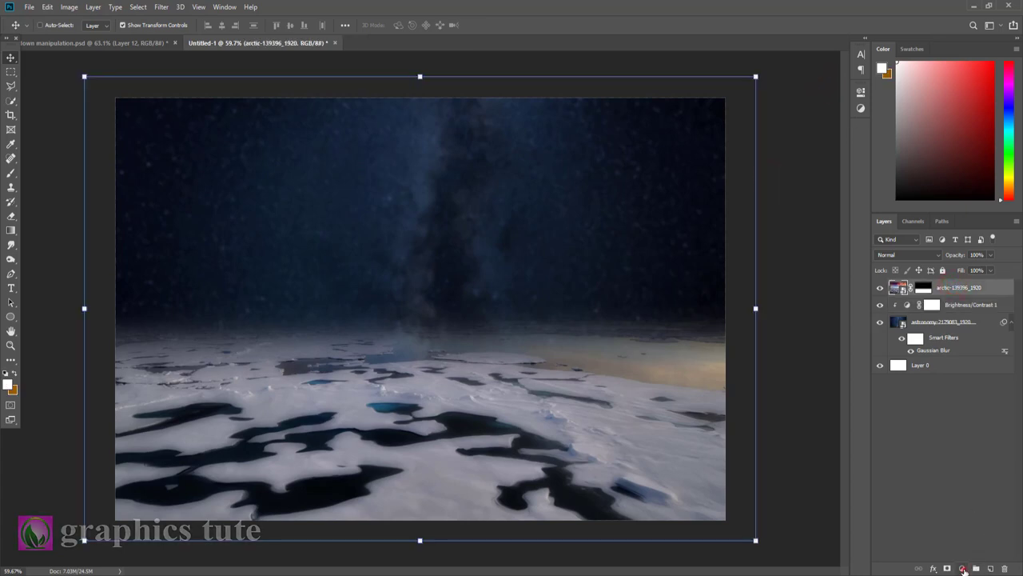
click(965, 570)
click(965, 438)
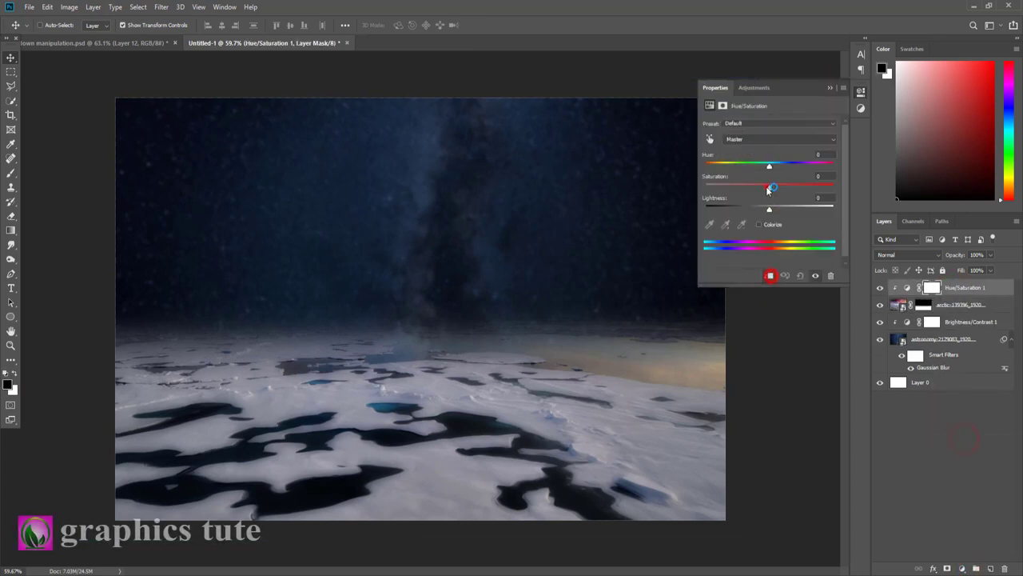
click(829, 89)
Step: Add a second Brightness/Contrast at brightness -97 with slightly raised contrast
click(964, 569)
click(953, 406)
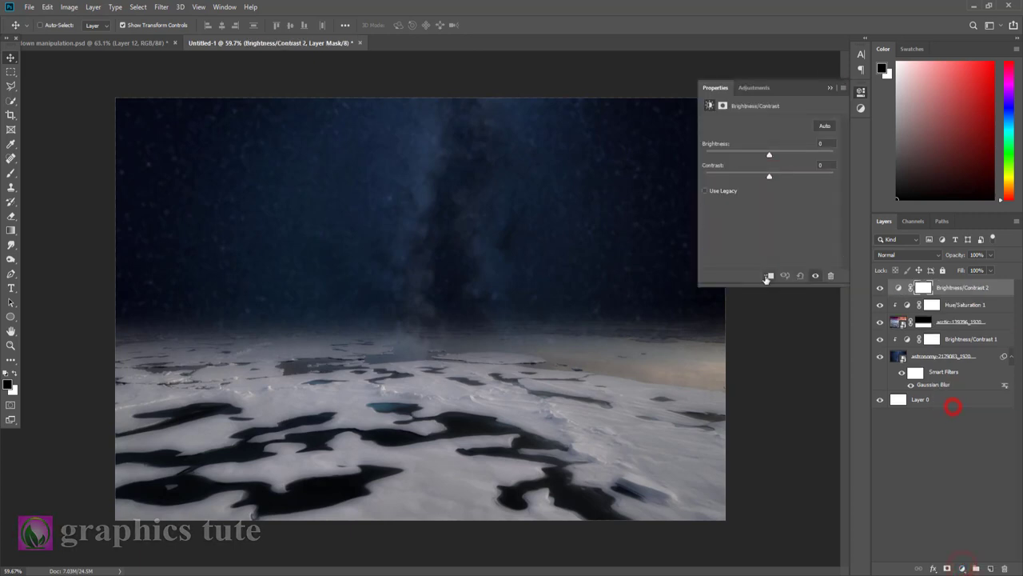
drag(770, 154, 728, 156)
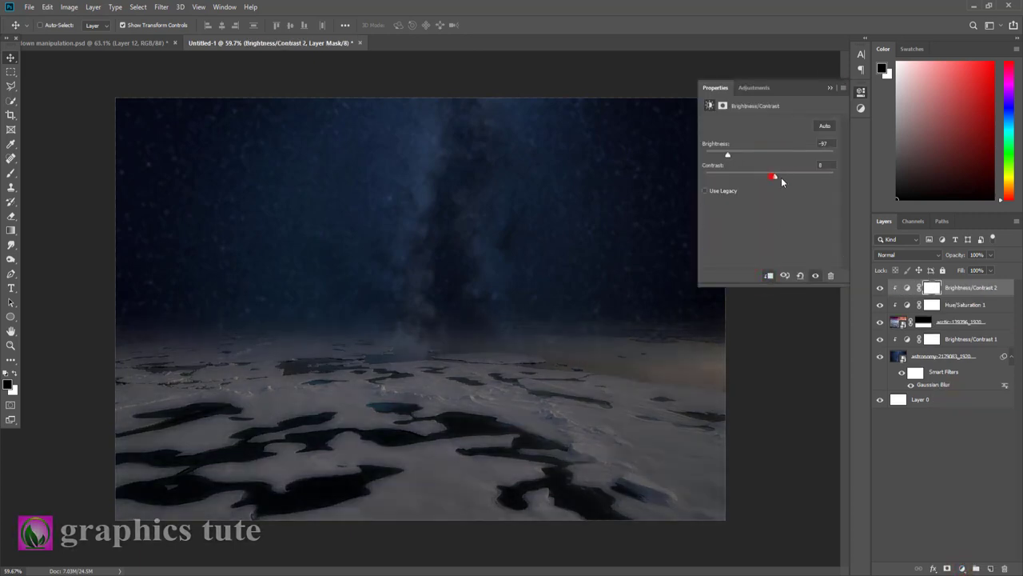
drag(781, 181, 789, 178)
click(829, 88)
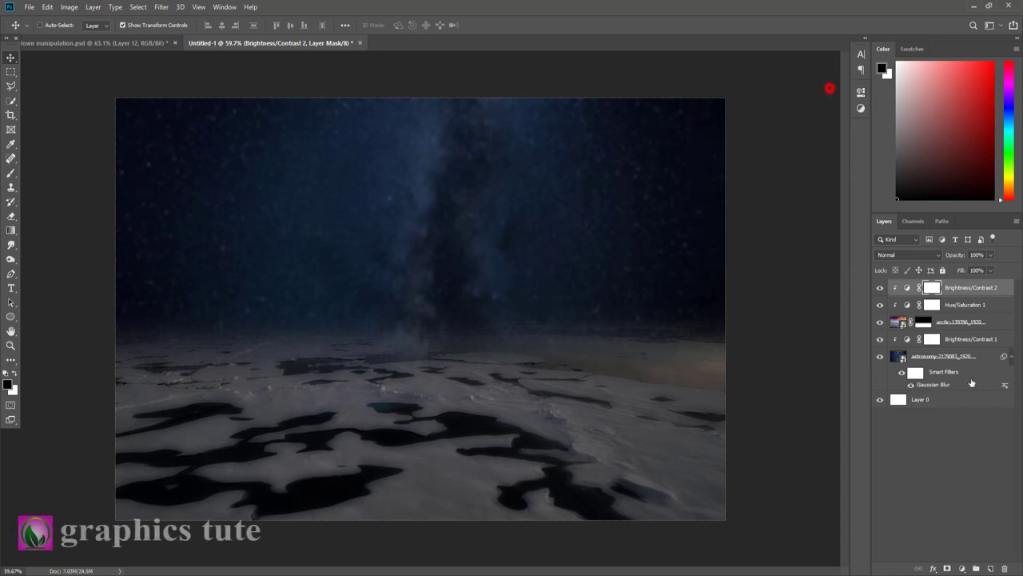
Step: Add a Curves adjustment with its top point lowered to darken the scene
click(963, 570)
click(963, 428)
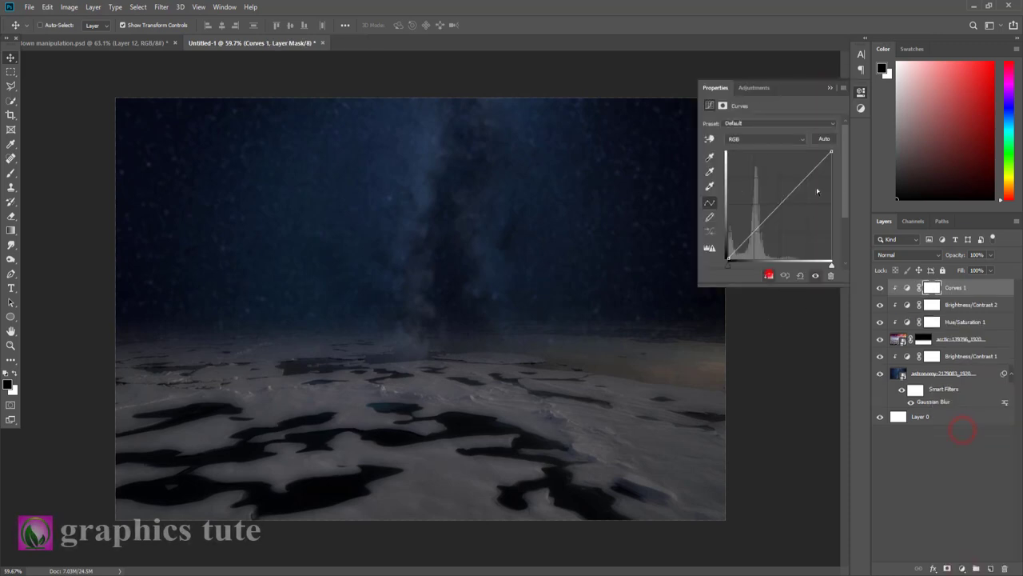
drag(832, 152, 831, 190)
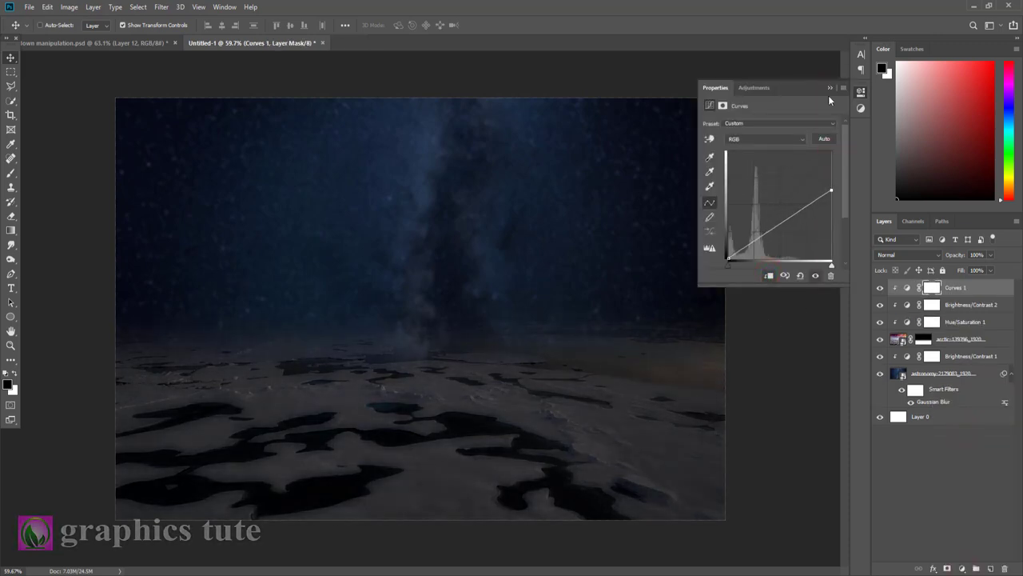
click(829, 88)
click(10, 173)
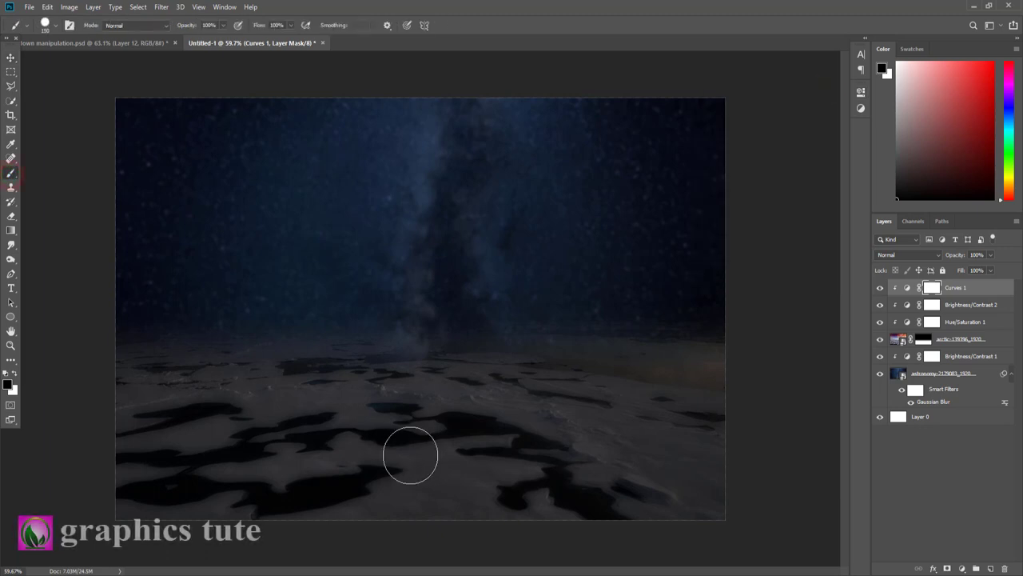
Step: Paint the Curves 1 mask with a large soft round brush to brighten the horizon ice
key(bracketright)
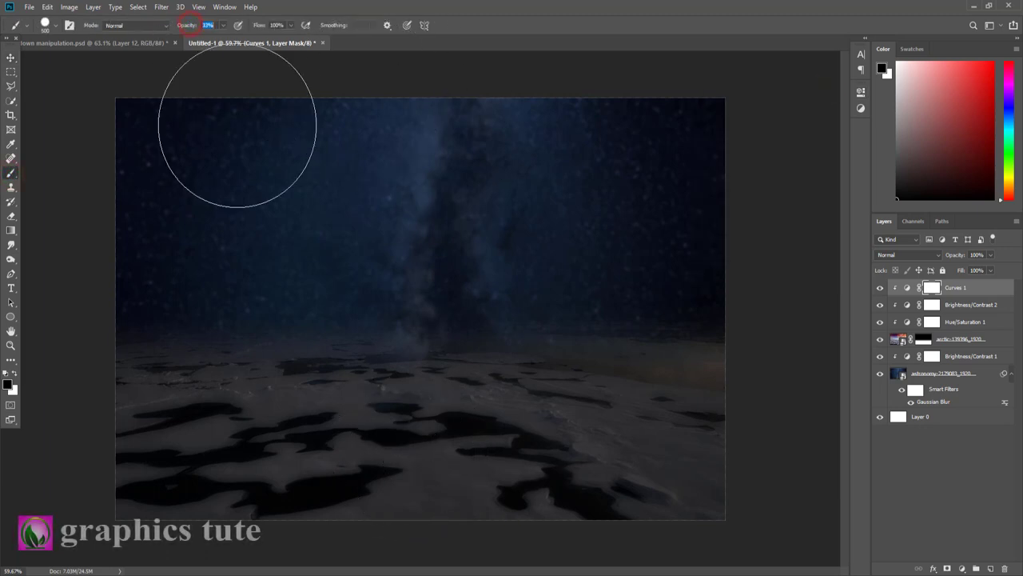
text(32)
drag(408, 406, 461, 403)
key(ctrl+z)
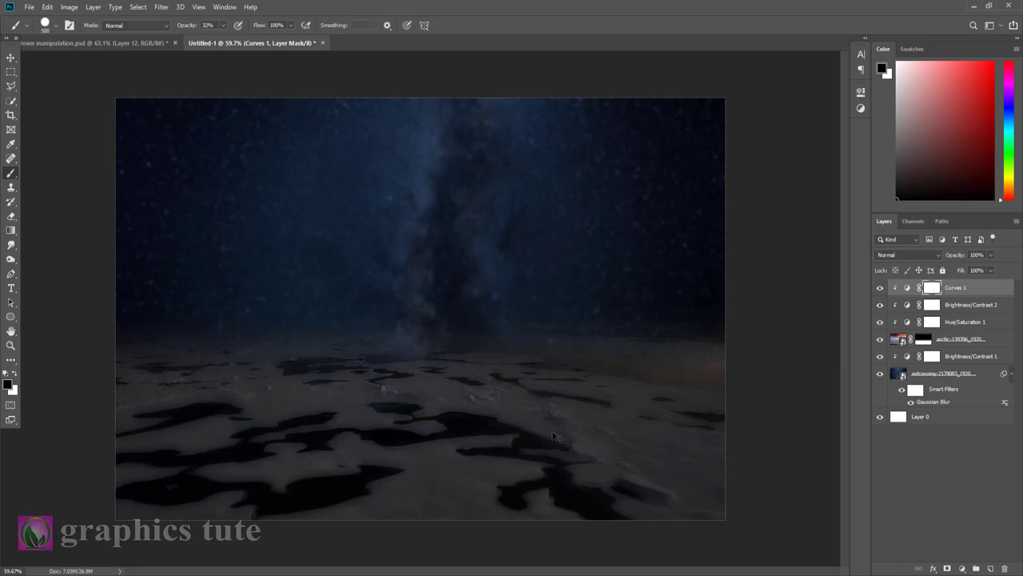
click(54, 26)
click(80, 152)
click(486, 21)
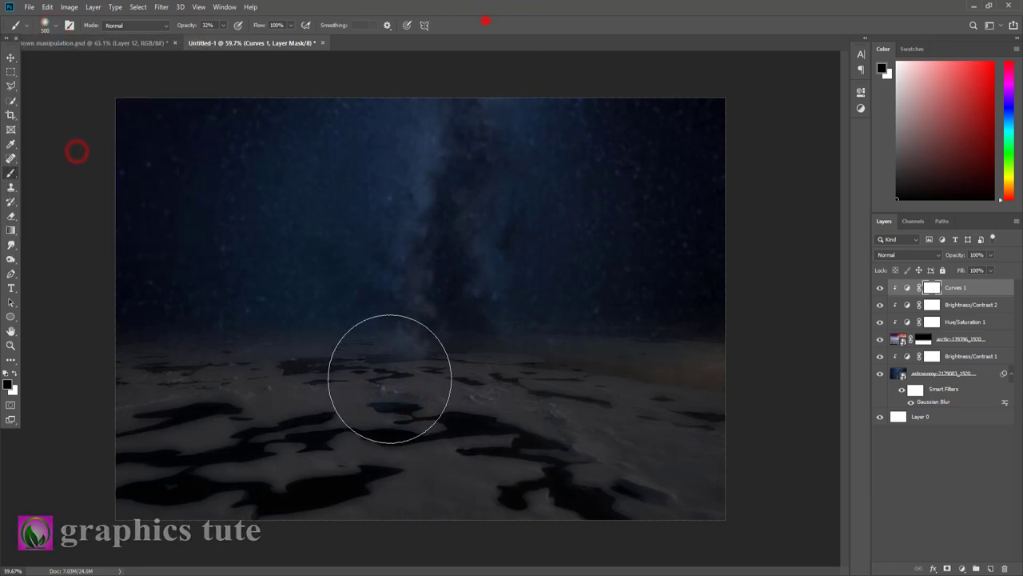
drag(412, 390, 468, 381)
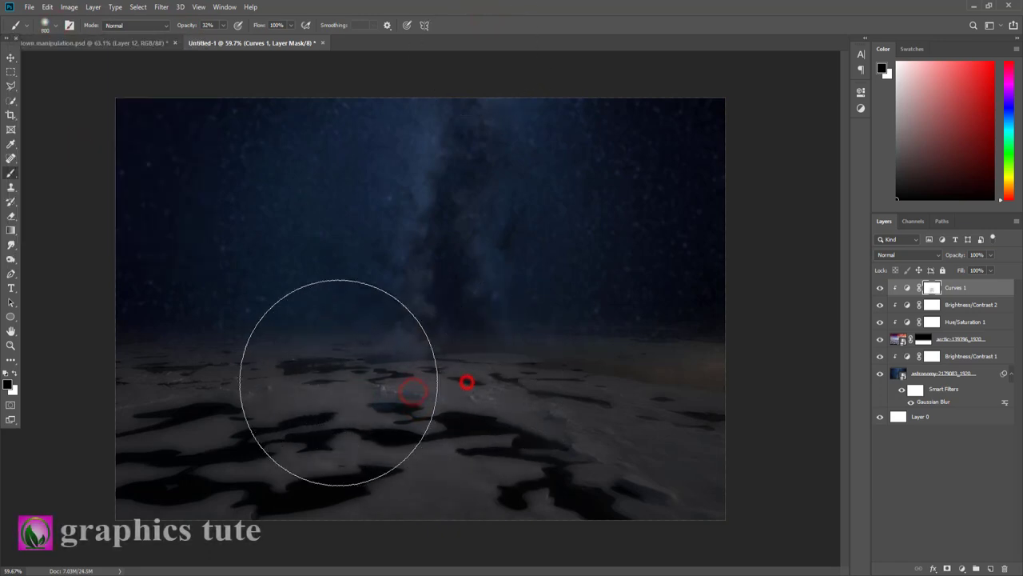
drag(354, 386, 331, 384)
click(429, 424)
click(473, 357)
click(344, 390)
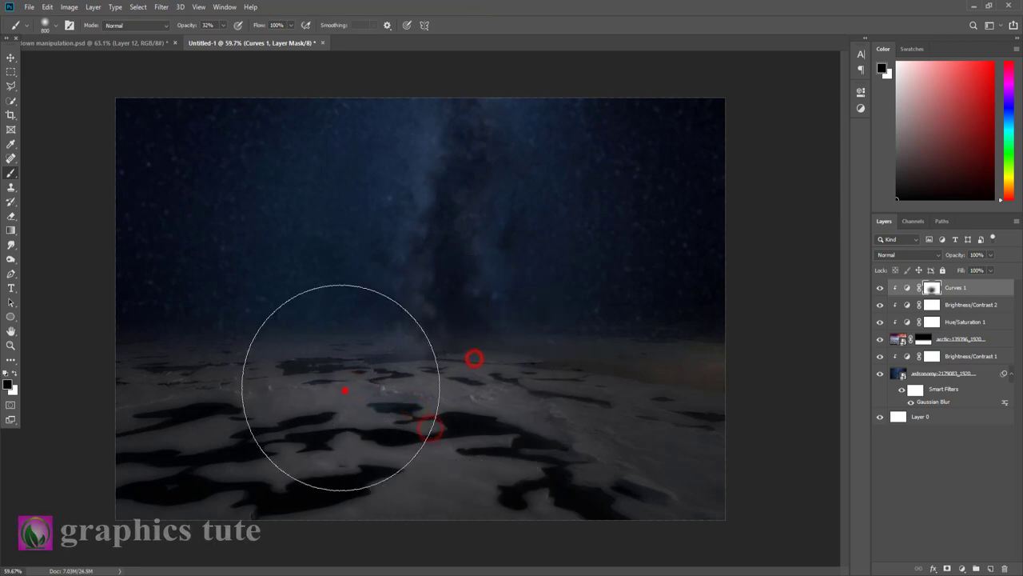
Step: Paint the Brightness/Contrast 2 and 1 masks to brighten the horizon and central sky
click(933, 305)
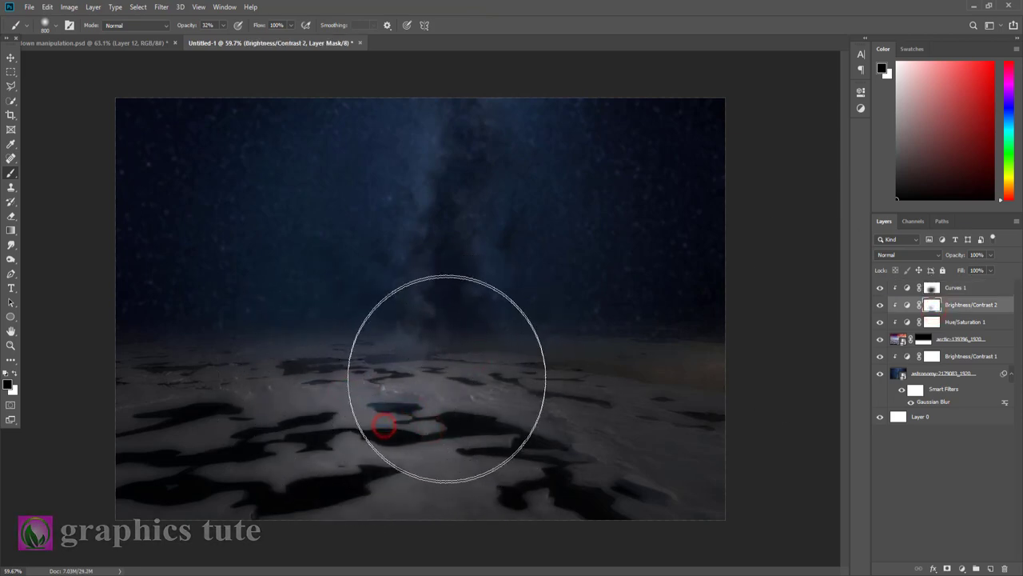
click(446, 376)
click(932, 355)
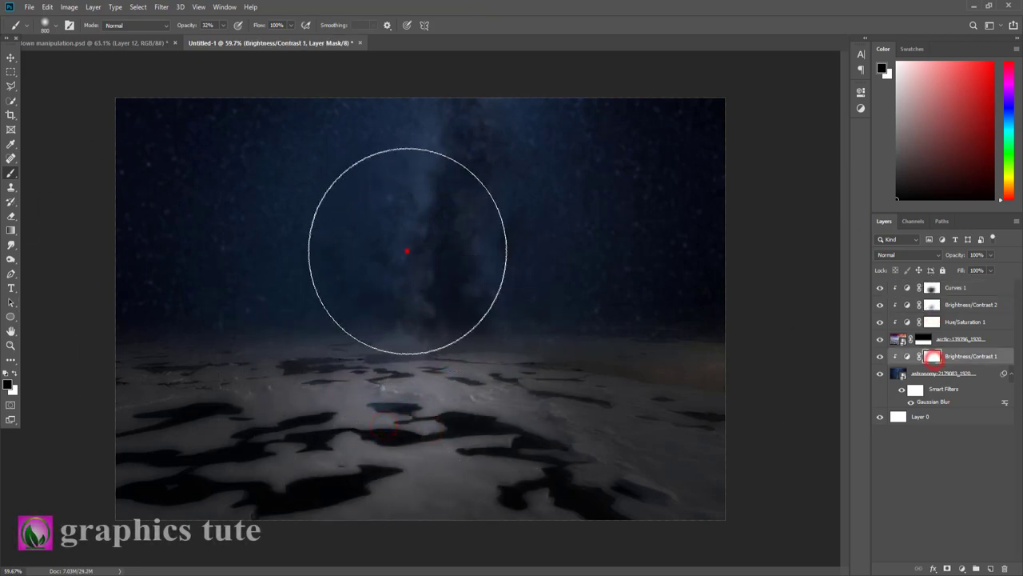
click(405, 250)
click(399, 273)
click(431, 230)
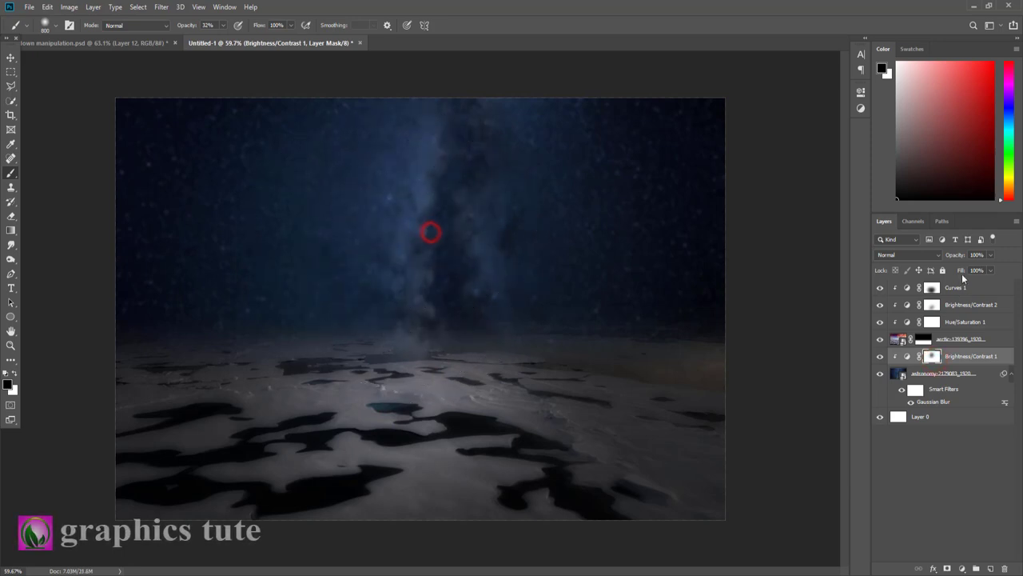
click(960, 290)
click(961, 568)
Step: Add a black Solid Color fill layer at about 21% opacity
click(948, 374)
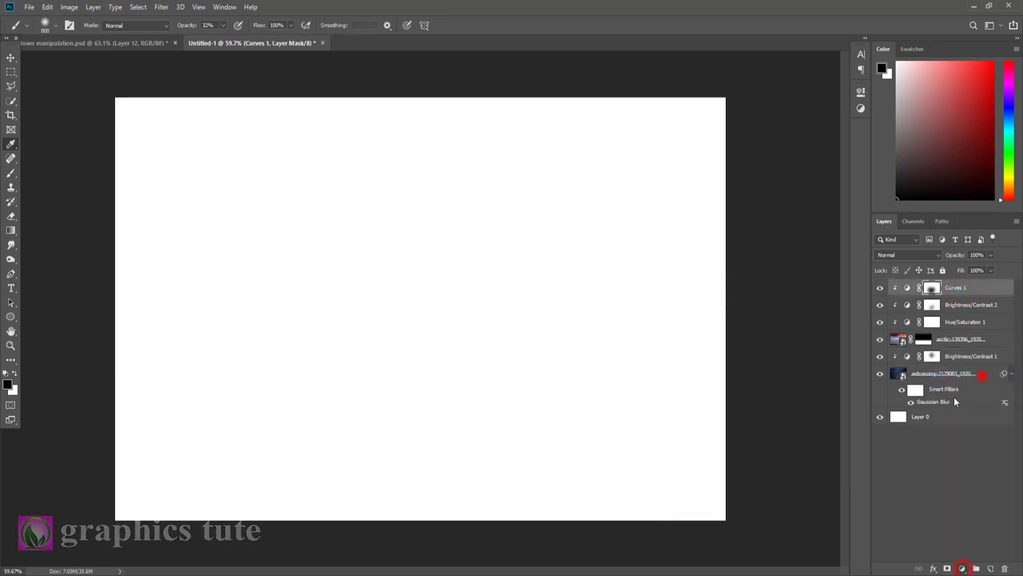
drag(786, 440, 792, 467)
click(921, 320)
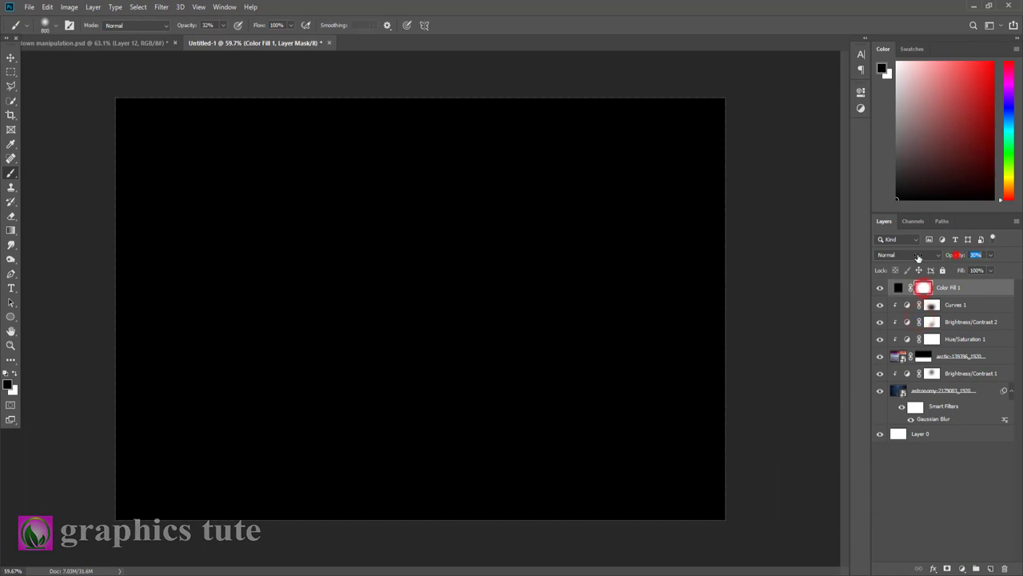
drag(918, 256, 915, 259)
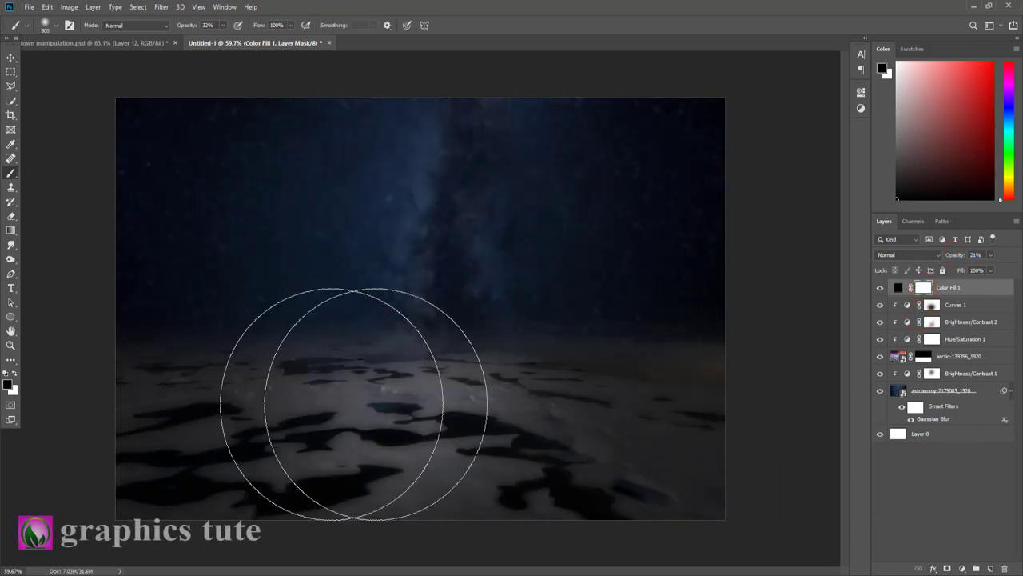
Step: Clear the fill's mask centre with a large brush to vignette the edges
key(bracketright)
key(bracketright)
key(bracketright)
click(414, 322)
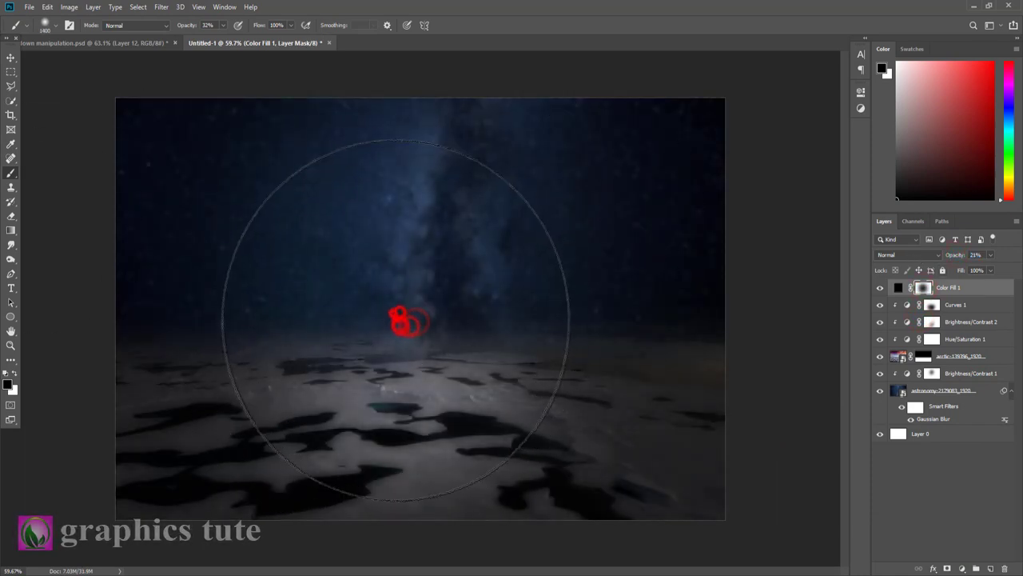
click(882, 289)
click(882, 289)
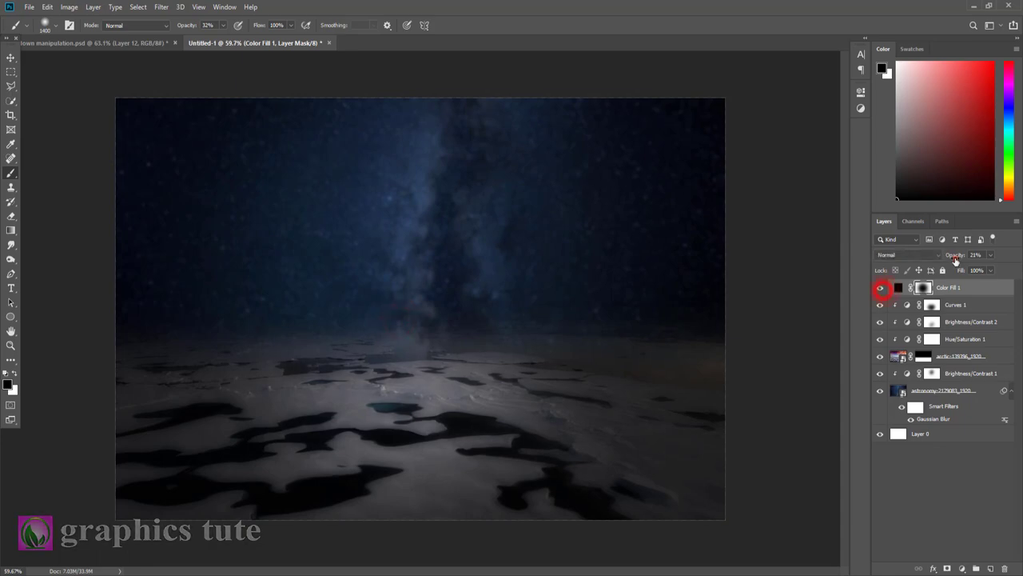
click(10, 57)
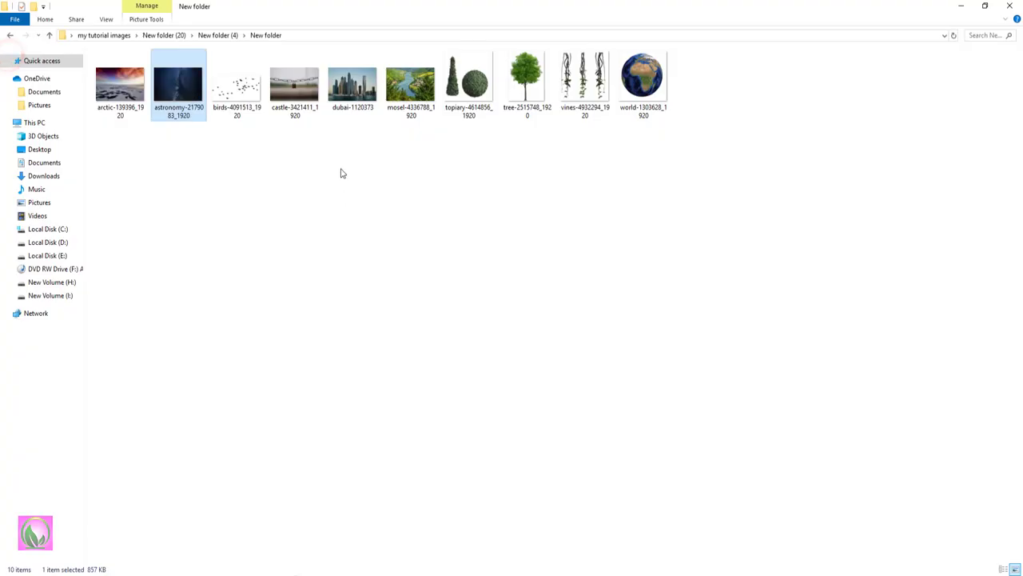
Step: Place the world globe image, scaled to 43.72% and centred above the ice
drag(642, 91, 446, 438)
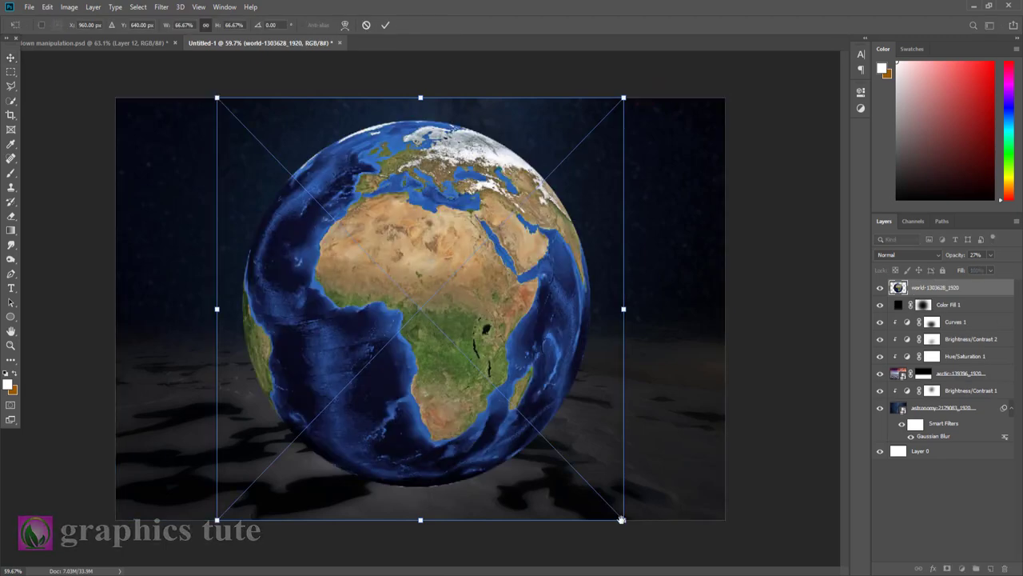
drag(622, 520, 571, 465)
drag(470, 401, 464, 389)
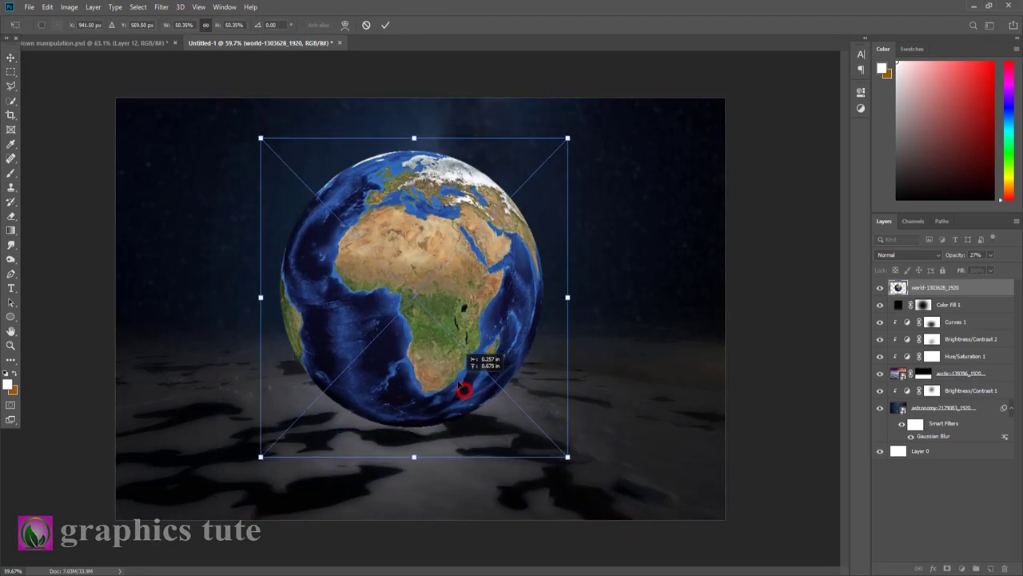
drag(570, 459, 548, 434)
drag(481, 324, 480, 347)
click(385, 25)
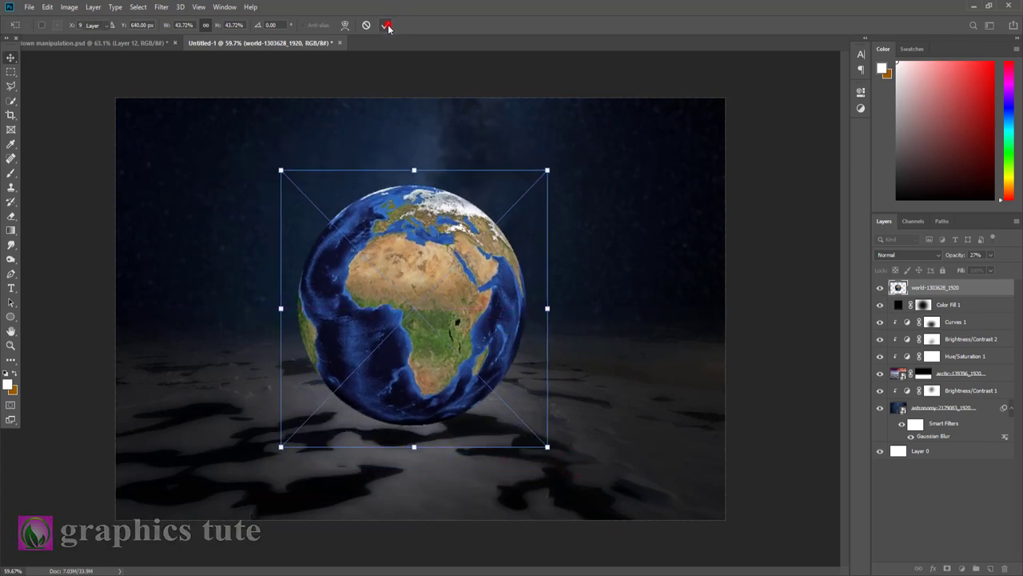
click(11, 345)
drag(437, 394, 461, 429)
Step: Lower the globe, mask its bottom edge into the floor, and add an empty layer above Color Fill 1
key(v)
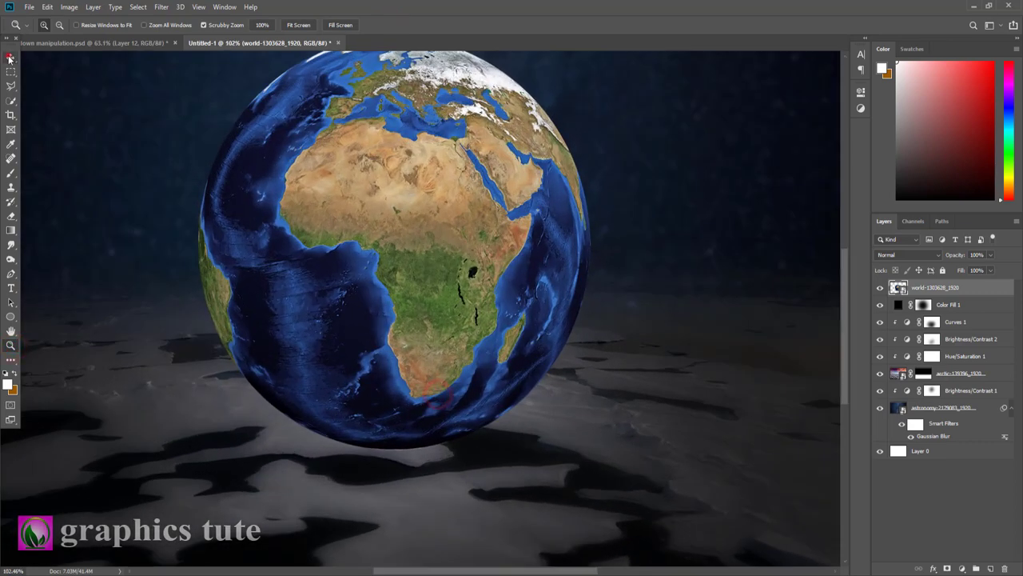
drag(398, 387, 398, 400)
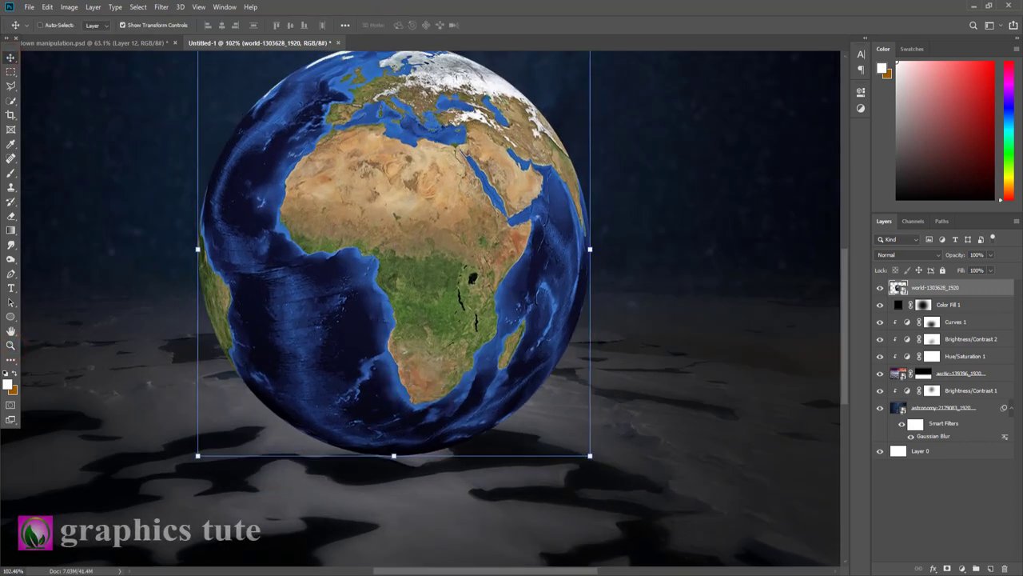
click(947, 569)
click(11, 173)
key(bracketleft)
key(bracketleft)
key(bracketleft)
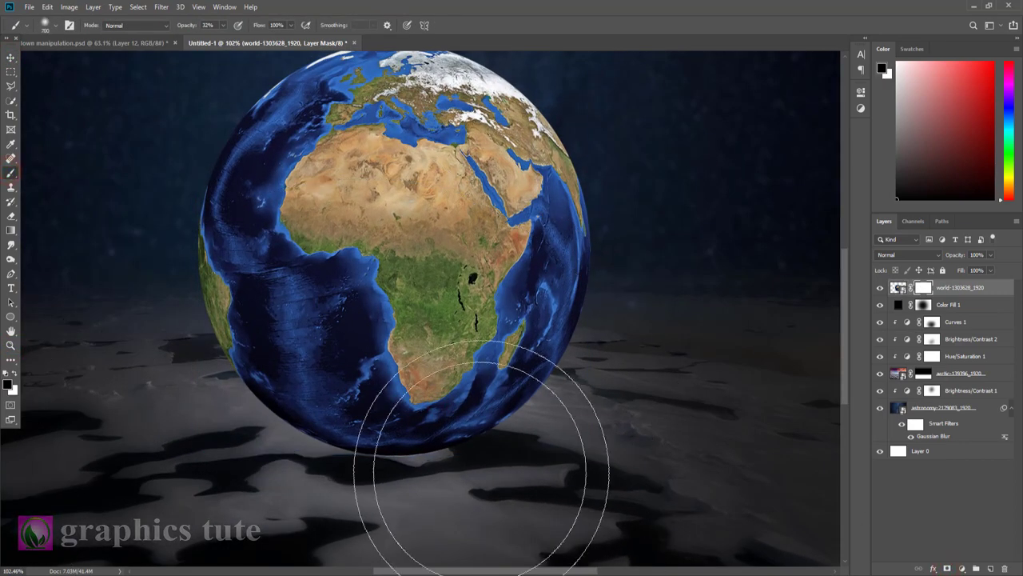
key(bracketleft)
key(bracketleft)
key(bracketleft)
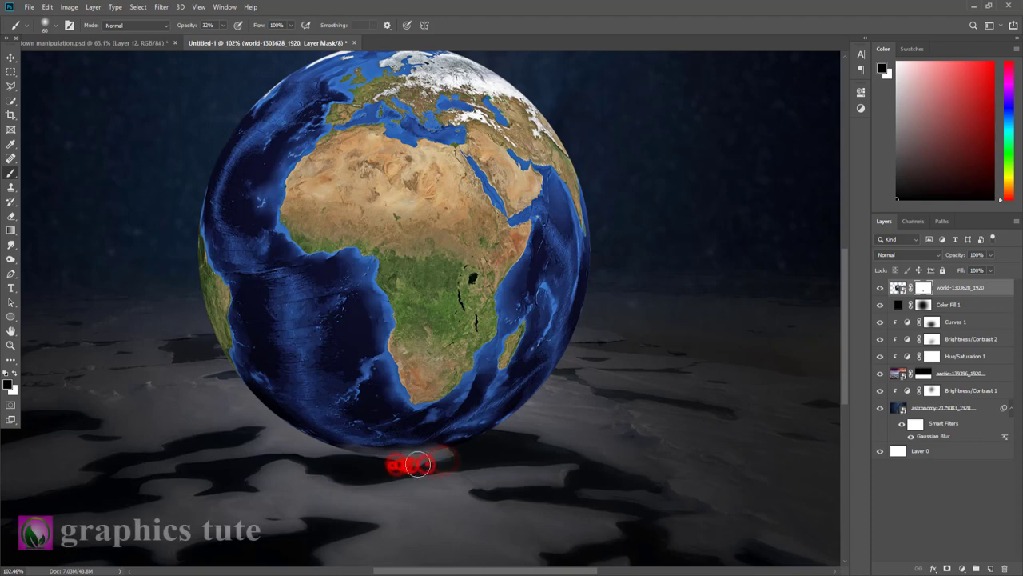
mouse_move(359, 462)
mouse_down()
mouse_move(440, 452)
mouse_move(382, 466)
mouse_up()
click(953, 304)
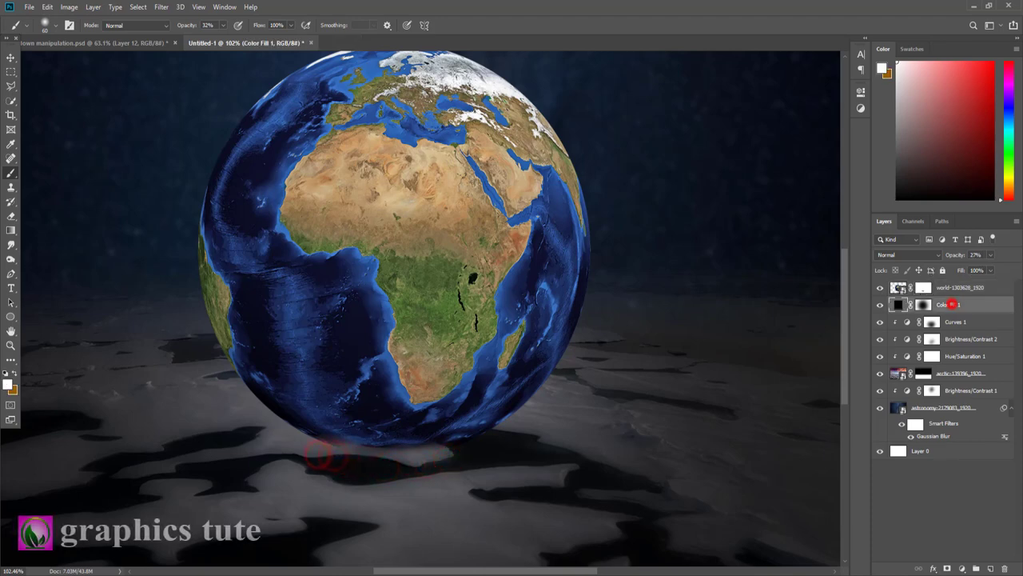
click(991, 568)
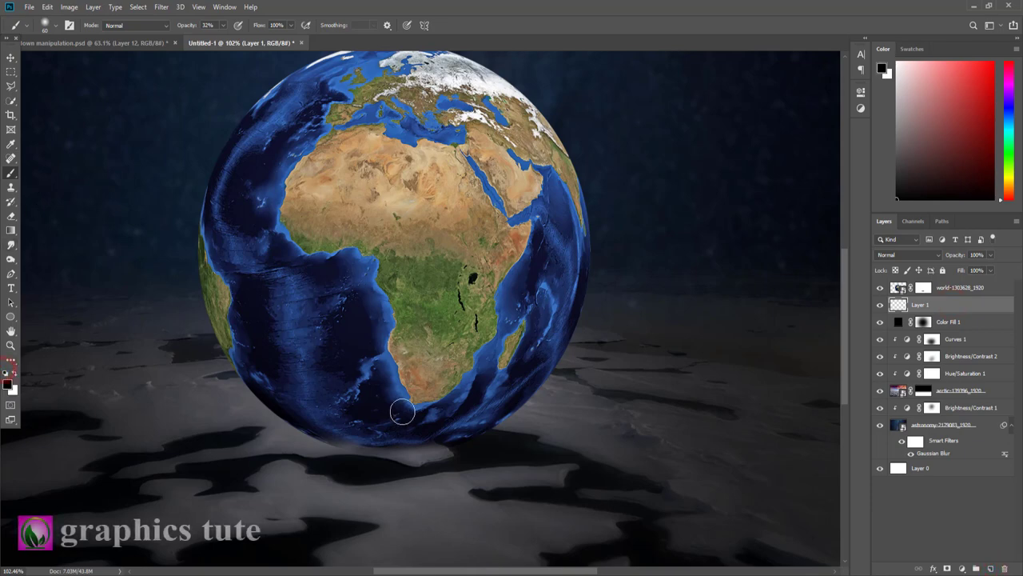
Step: Paint a dark shadow under the globe on Layer 1, squashed flat and widened
key(bracketright)
key(bracketright)
key(bracketright)
key(0)
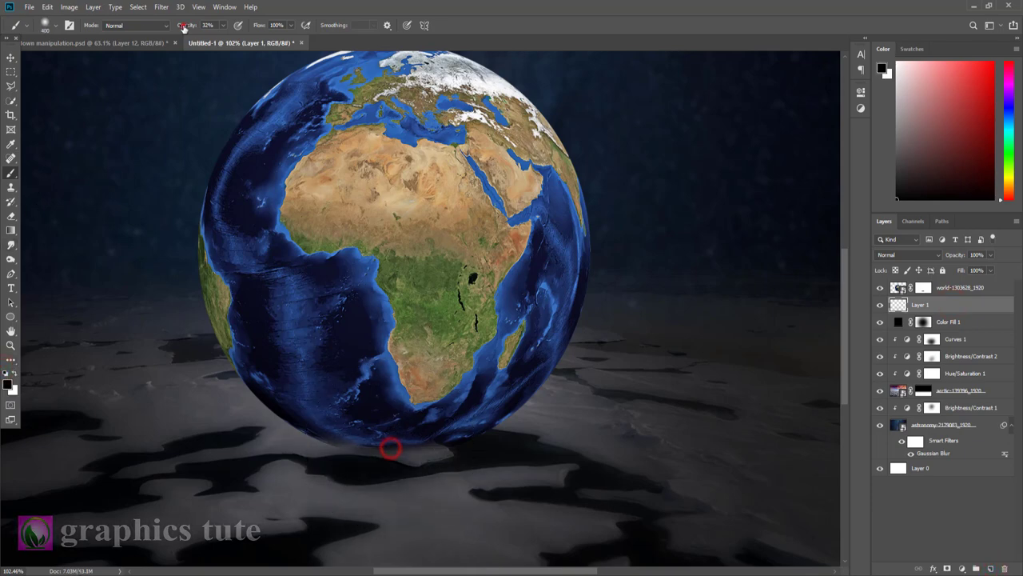
drag(395, 445, 392, 451)
key(ctrl+t)
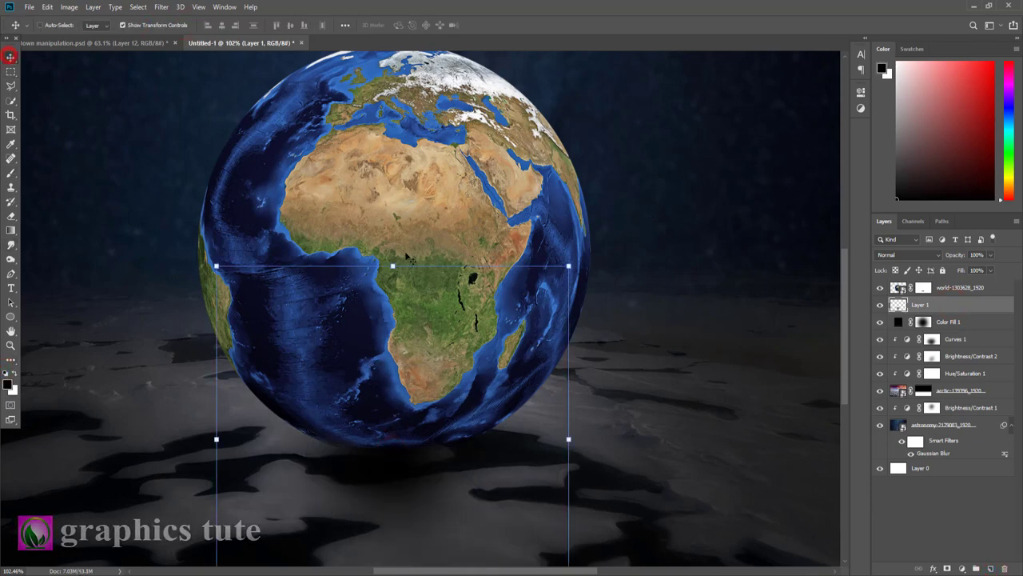
drag(393, 263, 396, 418)
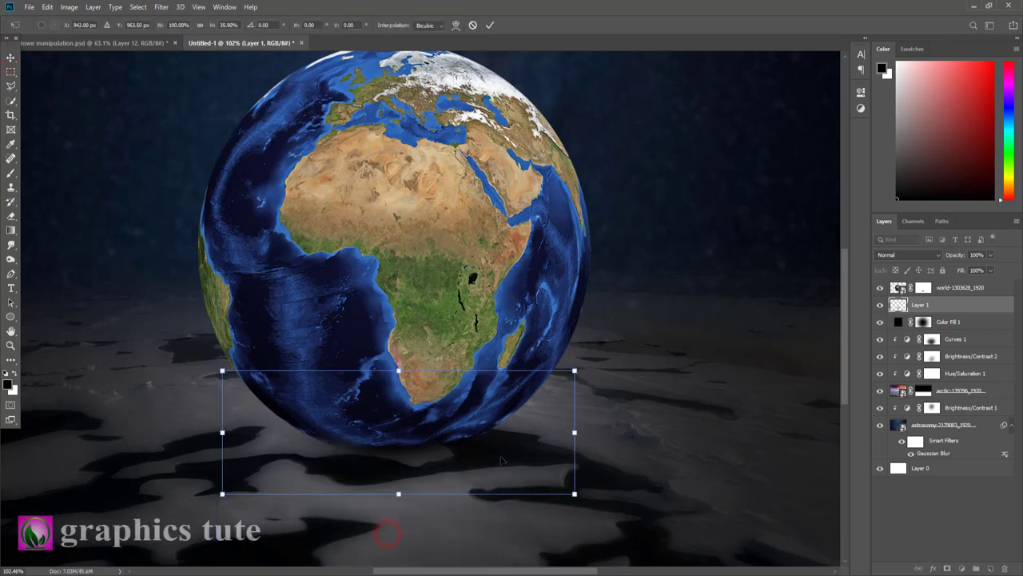
drag(575, 432, 620, 432)
click(490, 24)
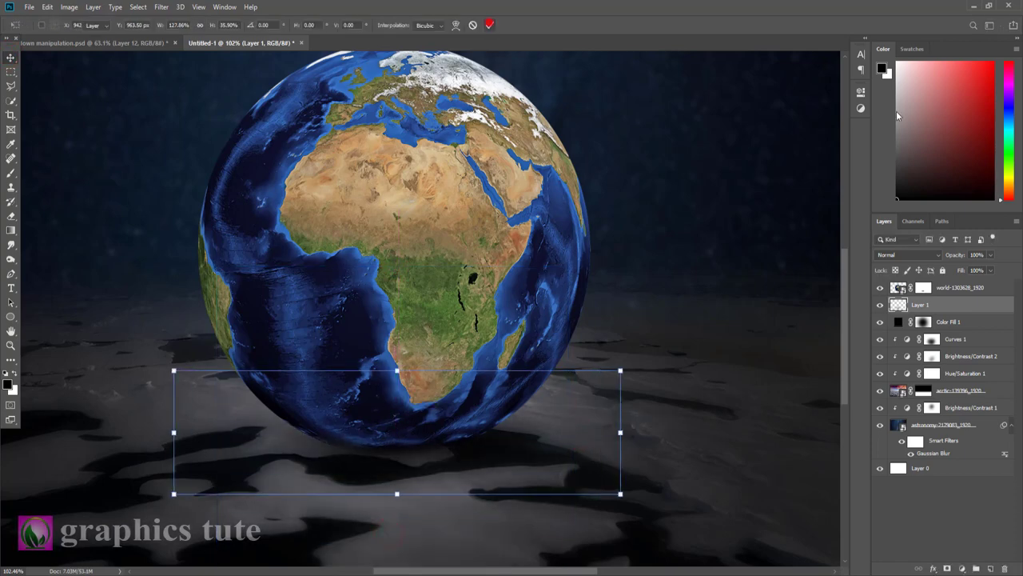
Step: Duplicate the shadow above the globe layer as a 45% opacity copy
click(11, 345)
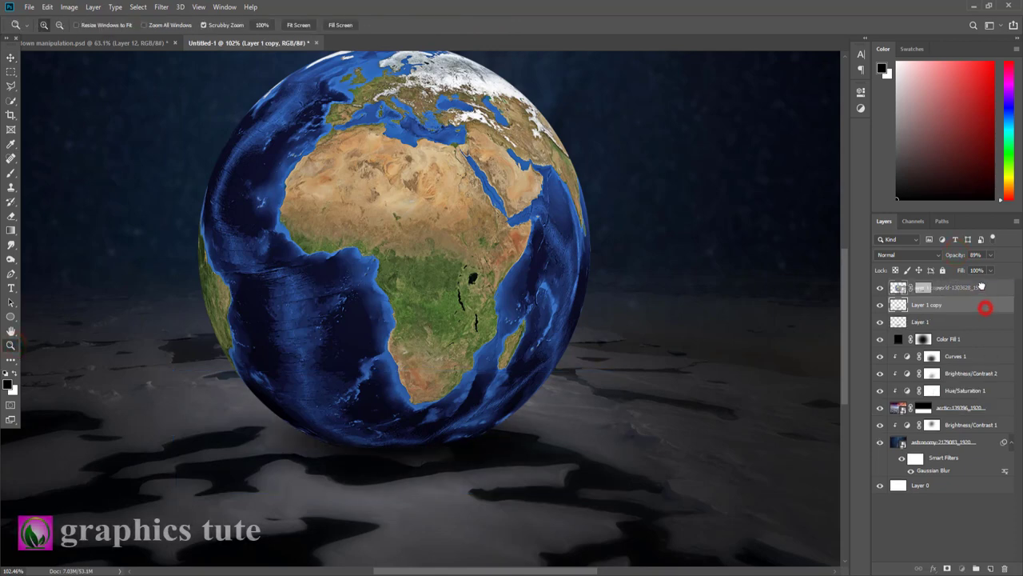
drag(989, 309, 985, 288)
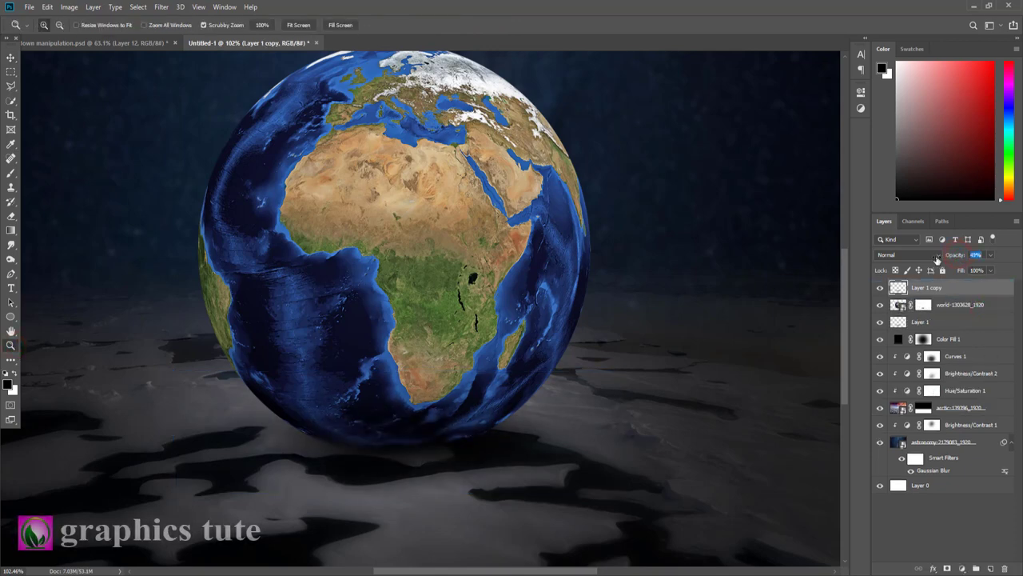
drag(440, 397, 456, 411)
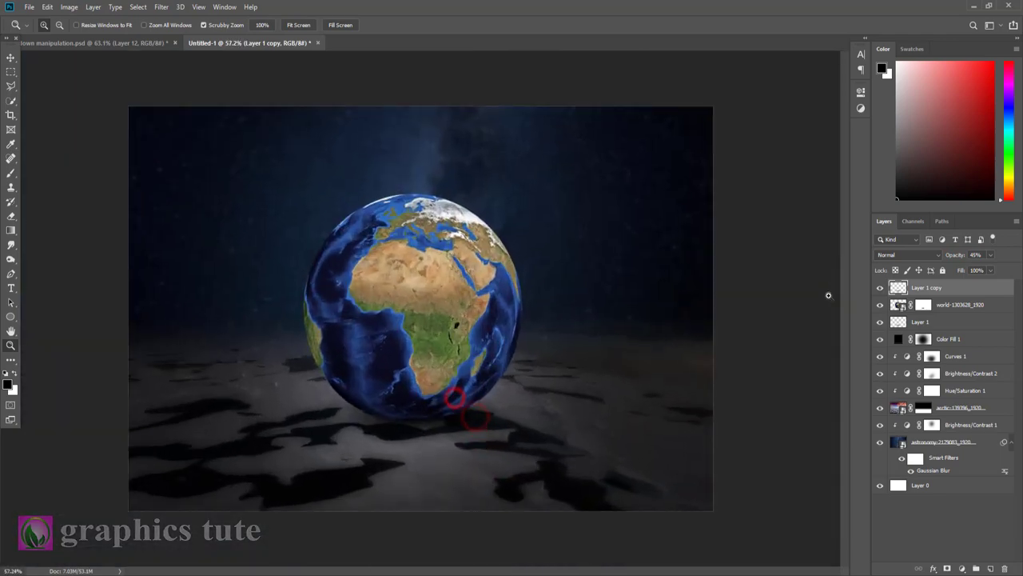
click(880, 288)
click(880, 287)
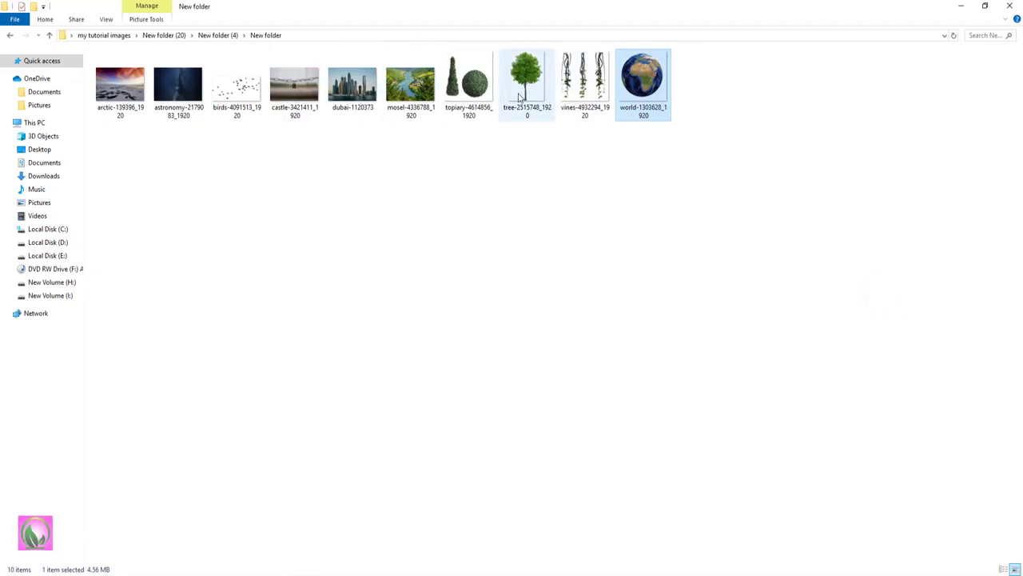
Step: Lasso the topiary sphere into Untitled-1 and scale it to cover the globe
click(473, 95)
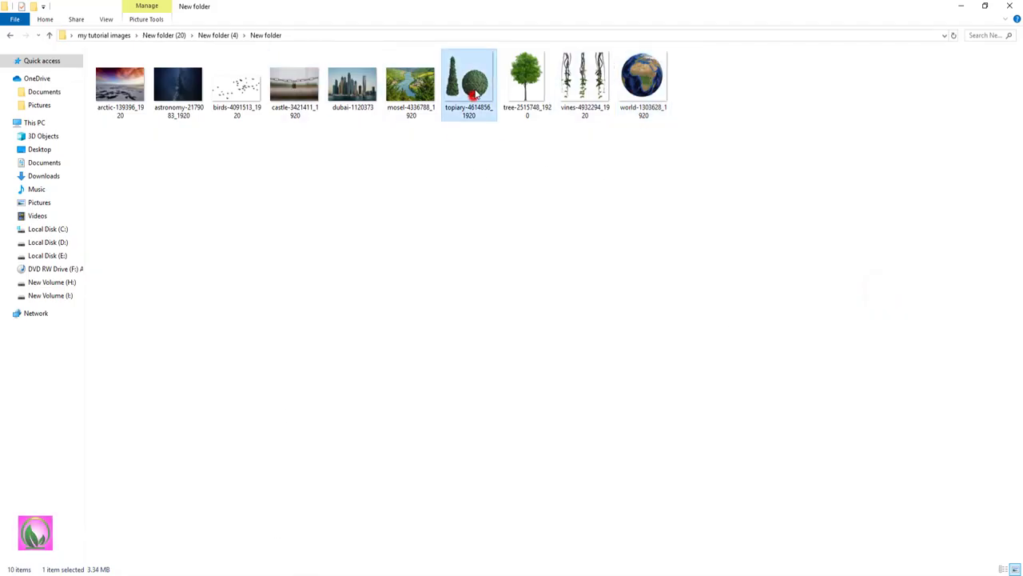
drag(473, 95, 390, 179)
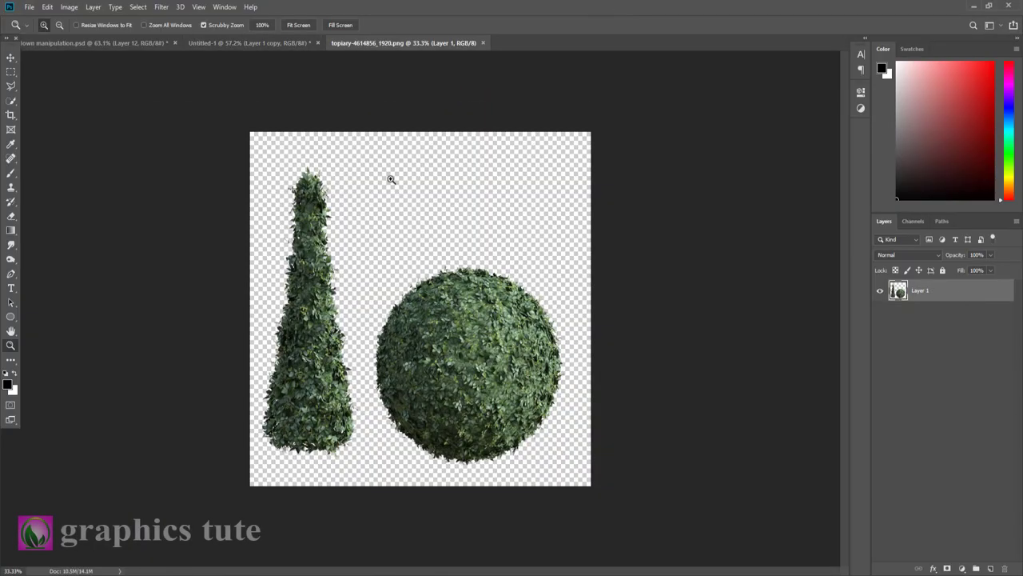
right_click(11, 87)
click(58, 83)
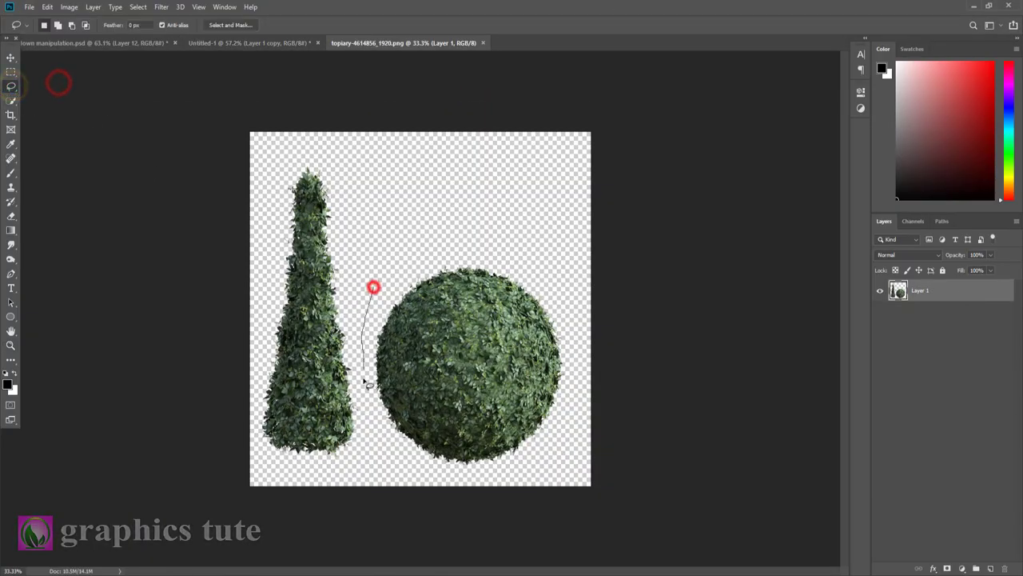
click(10, 57)
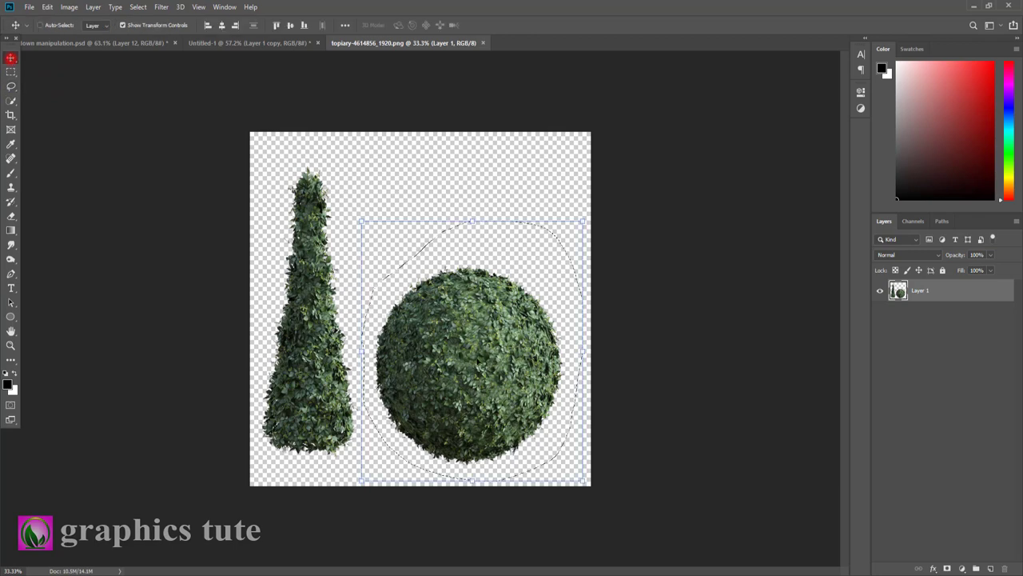
drag(551, 444, 516, 450)
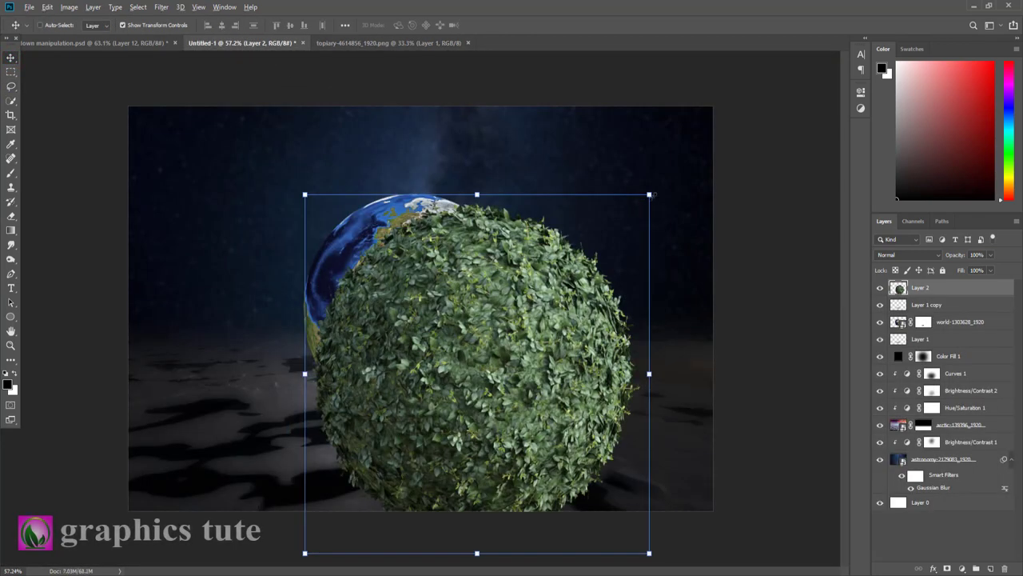
drag(649, 194, 524, 203)
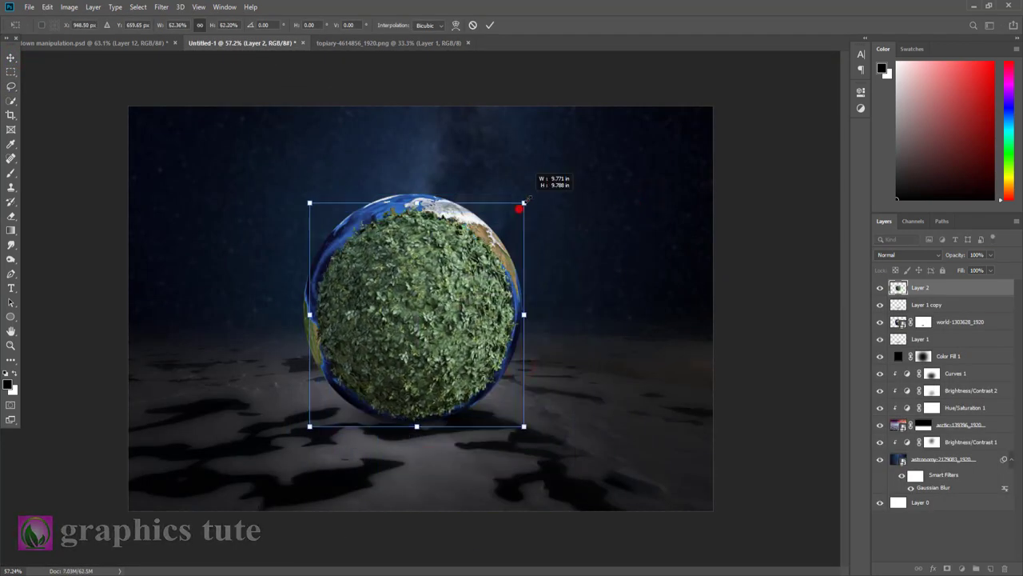
click(489, 25)
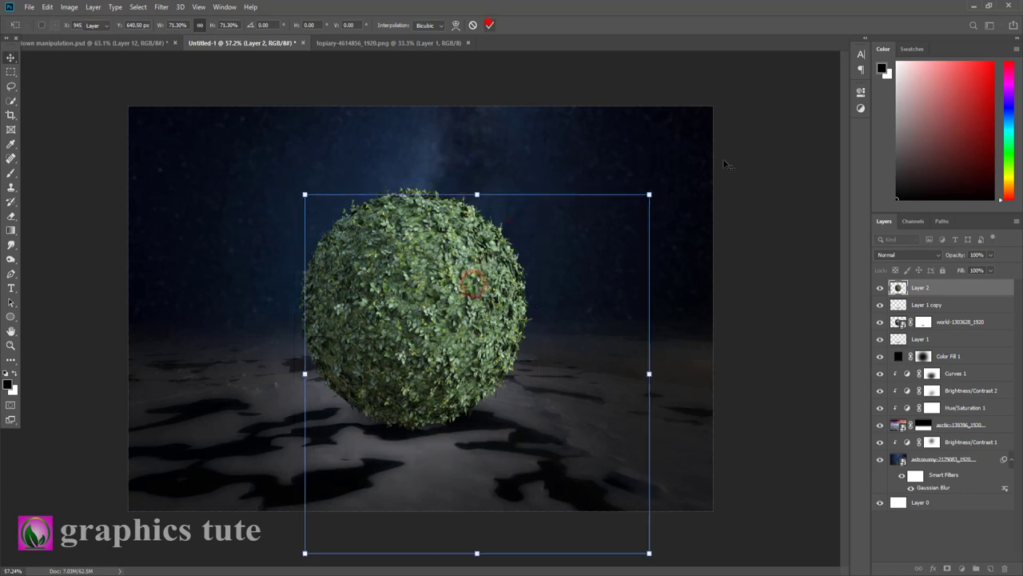
Step: Move Layer 2 below Layer 1 copy, clip it to the world layer, and add a mask
drag(964, 290, 964, 314)
right_click(979, 304)
click(901, 320)
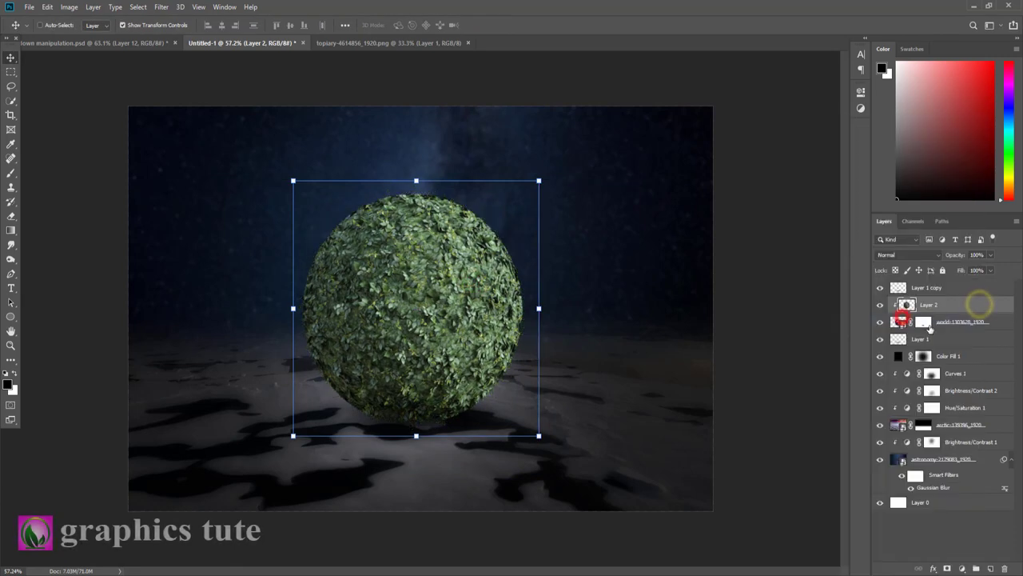
click(947, 568)
scroll(420, 304, up, 2)
Step: Paint black on Layer 2's mask to reveal the earth through the sphere's centre
key(b)
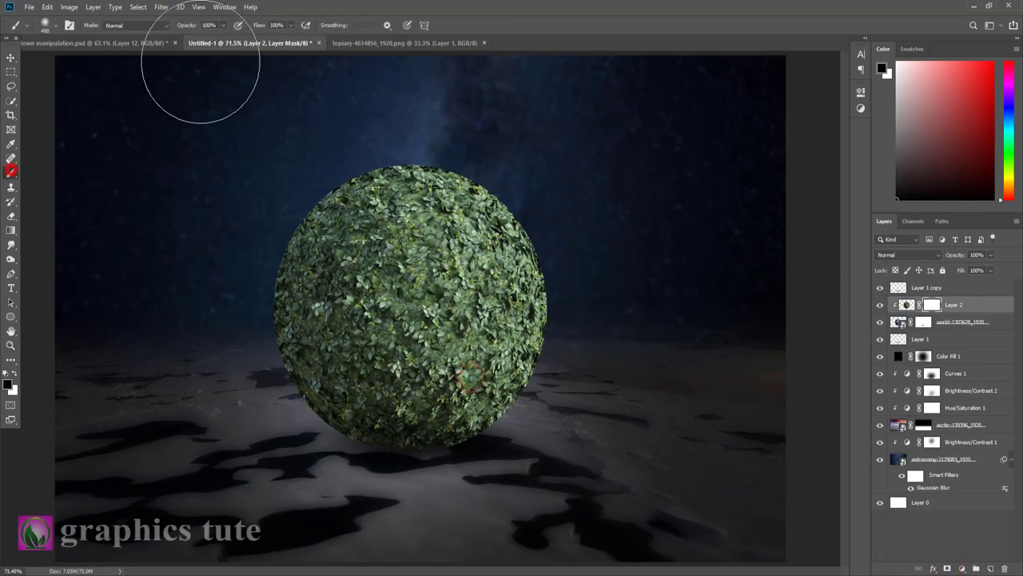
mouse_move(296, 237)
mouse_down()
mouse_move(376, 172)
mouse_move(494, 214)
mouse_up()
mouse_move(448, 240)
mouse_down()
mouse_move(408, 294)
mouse_move(422, 266)
mouse_up()
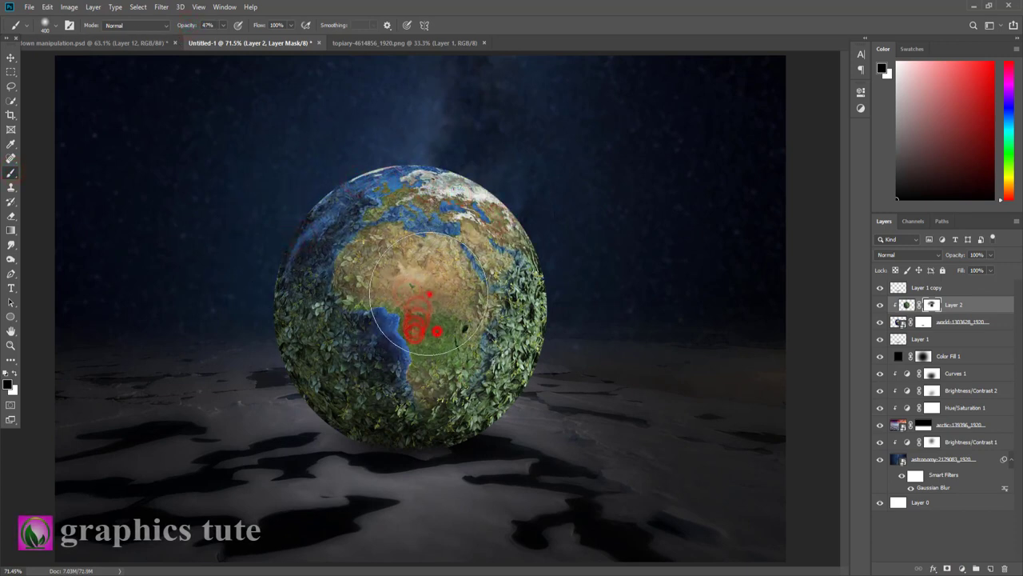
Step: Paint white around the sphere's left, right and lower edges to restore the leaves
key(x)
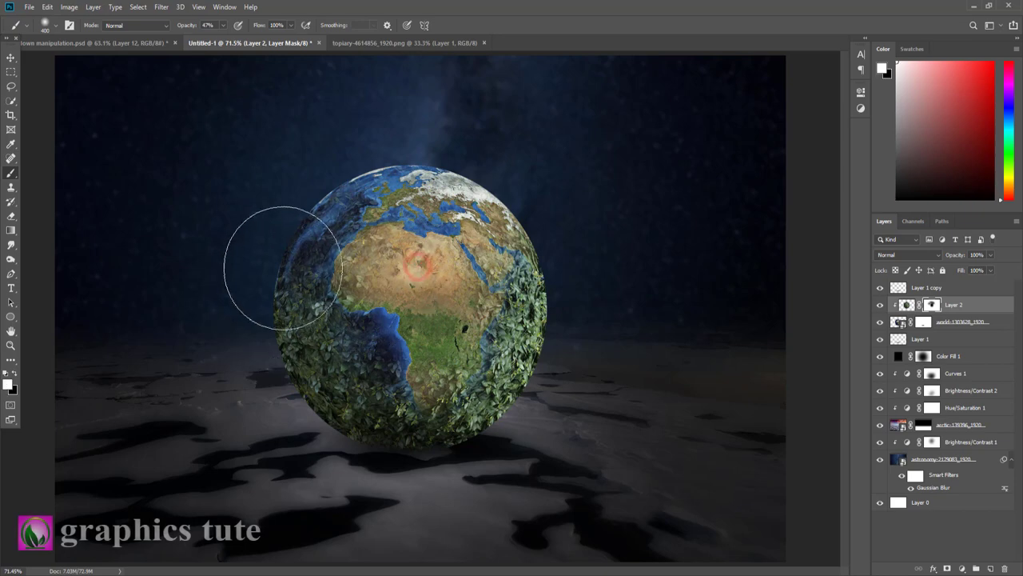
click(279, 263)
drag(513, 273, 432, 432)
click(373, 422)
click(483, 397)
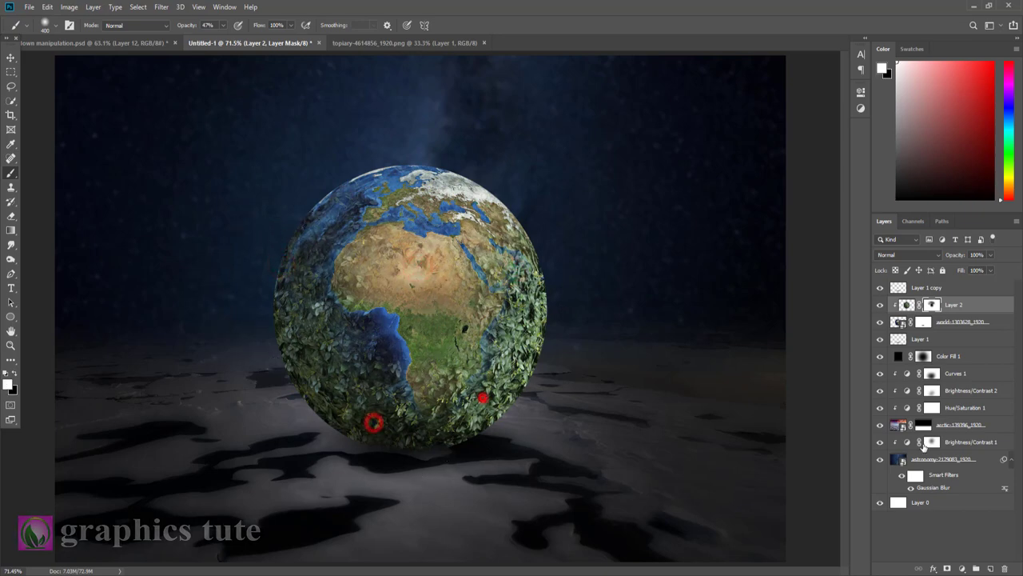
click(511, 257)
click(518, 357)
click(317, 406)
click(281, 390)
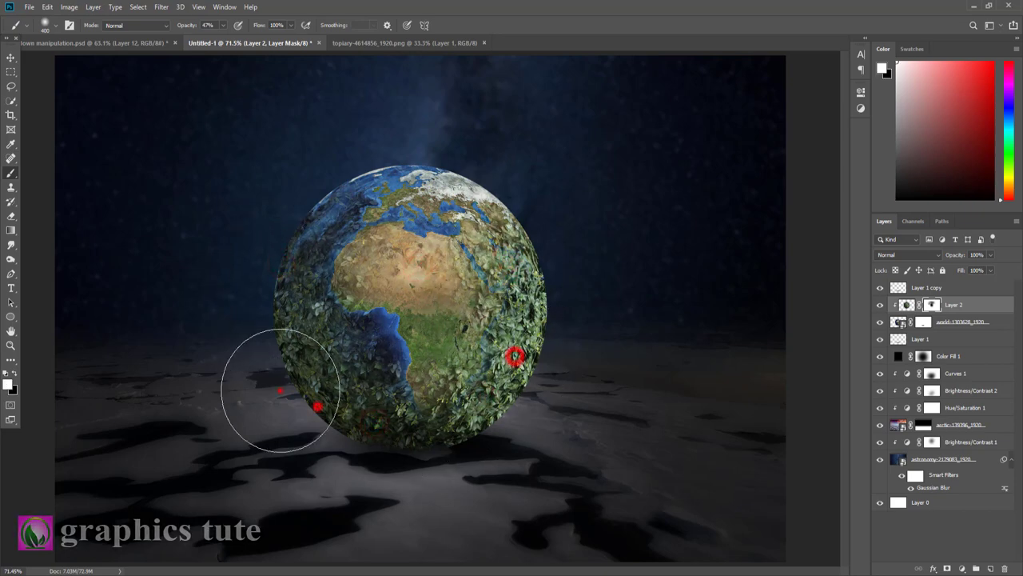
drag(268, 308, 272, 218)
click(269, 209)
click(251, 279)
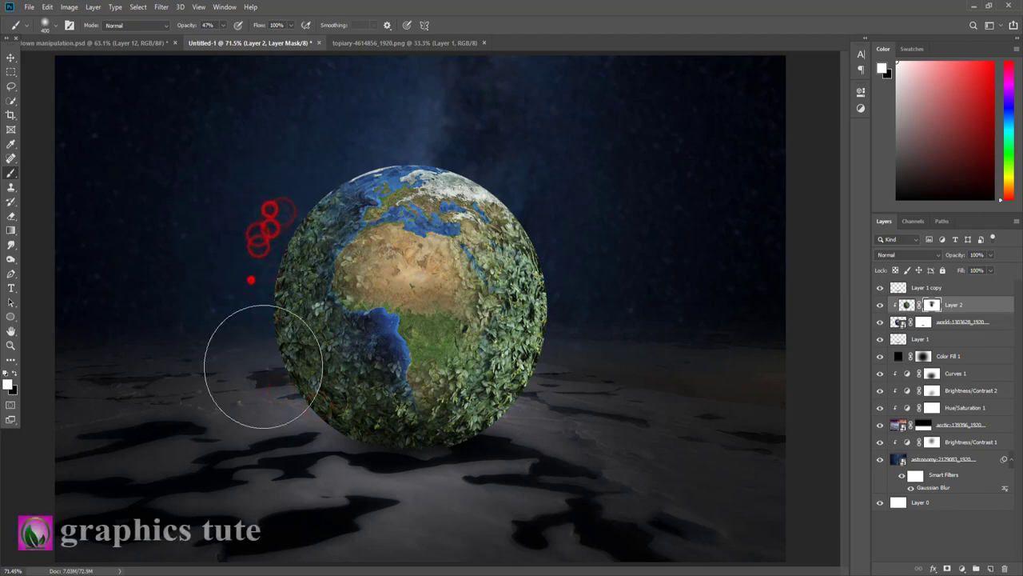
click(567, 329)
Step: Lightly fade the leaves around the sphere's edges with black at 11% opacity
key(x)
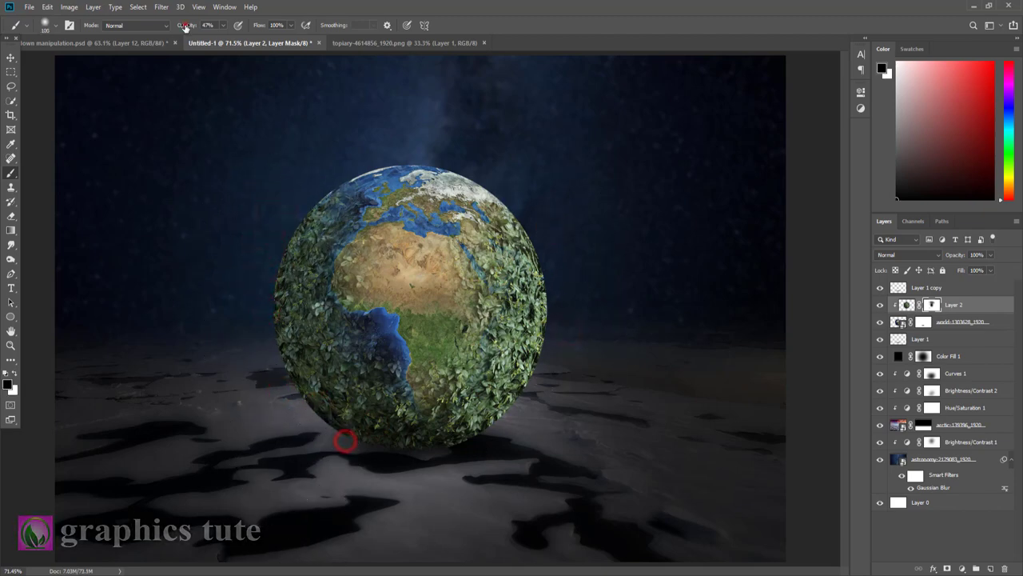
click(274, 218)
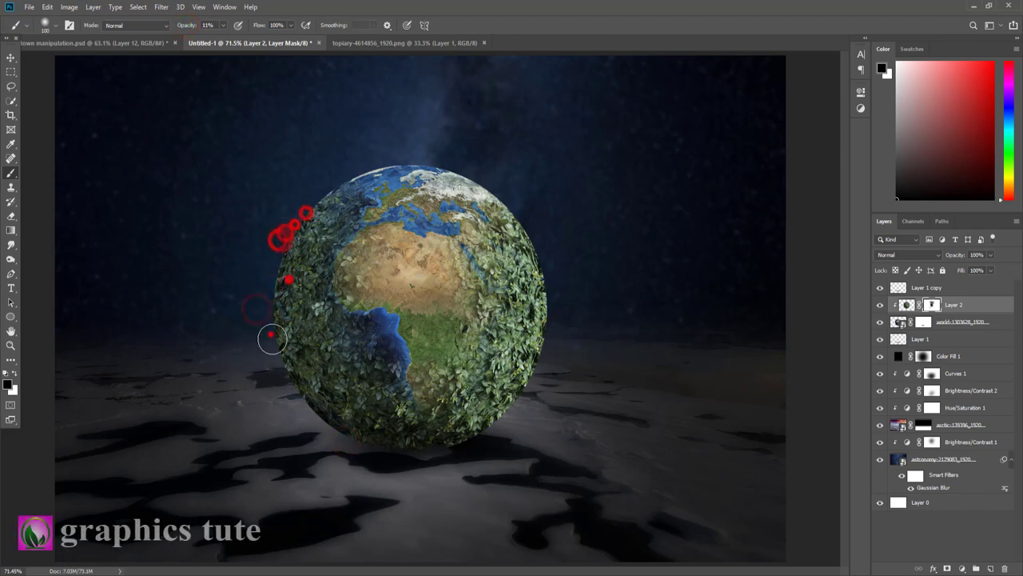
click(361, 456)
click(411, 458)
click(551, 328)
click(550, 283)
click(530, 253)
click(524, 225)
click(535, 262)
click(546, 336)
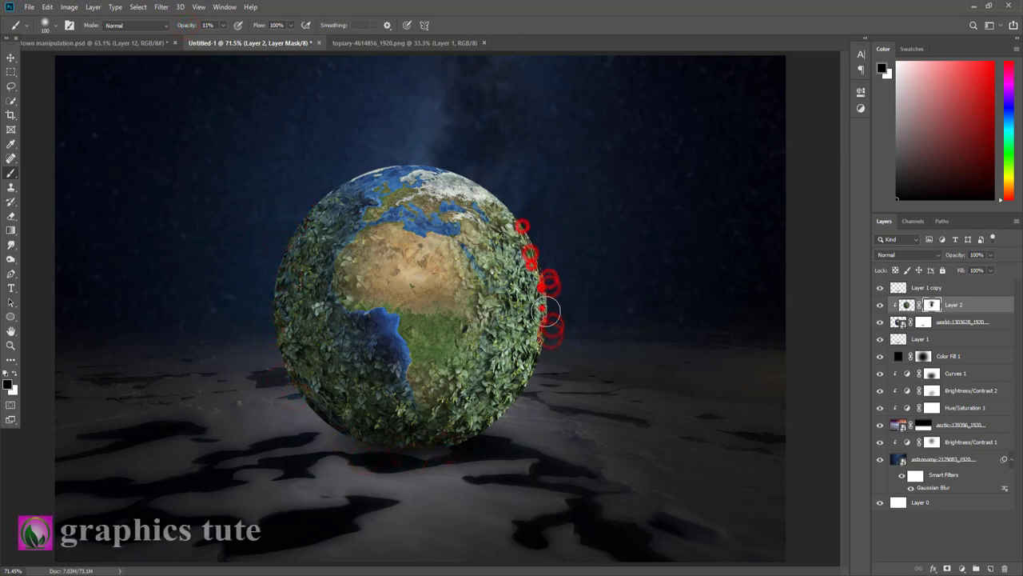
click(548, 314)
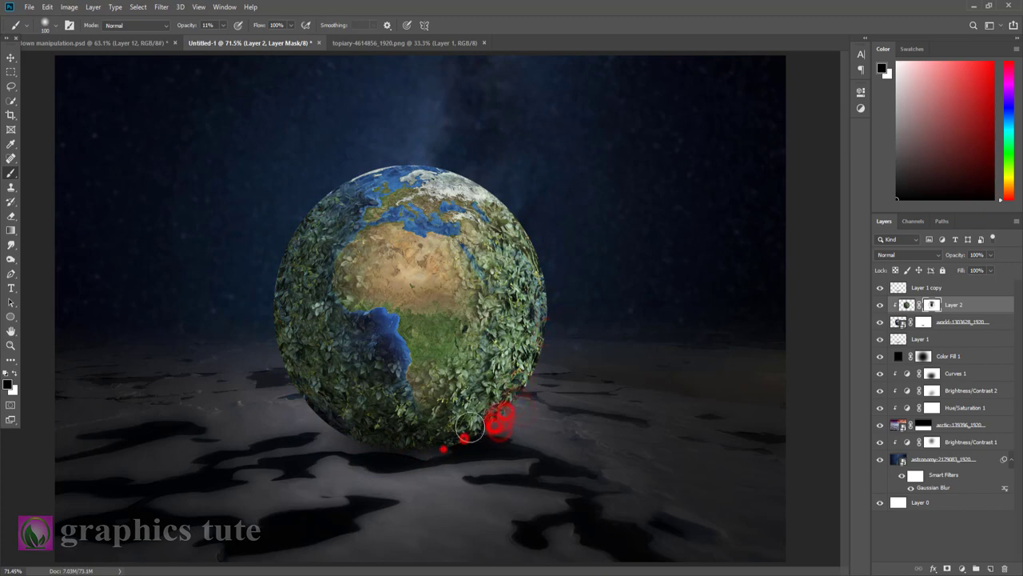
click(550, 342)
click(531, 366)
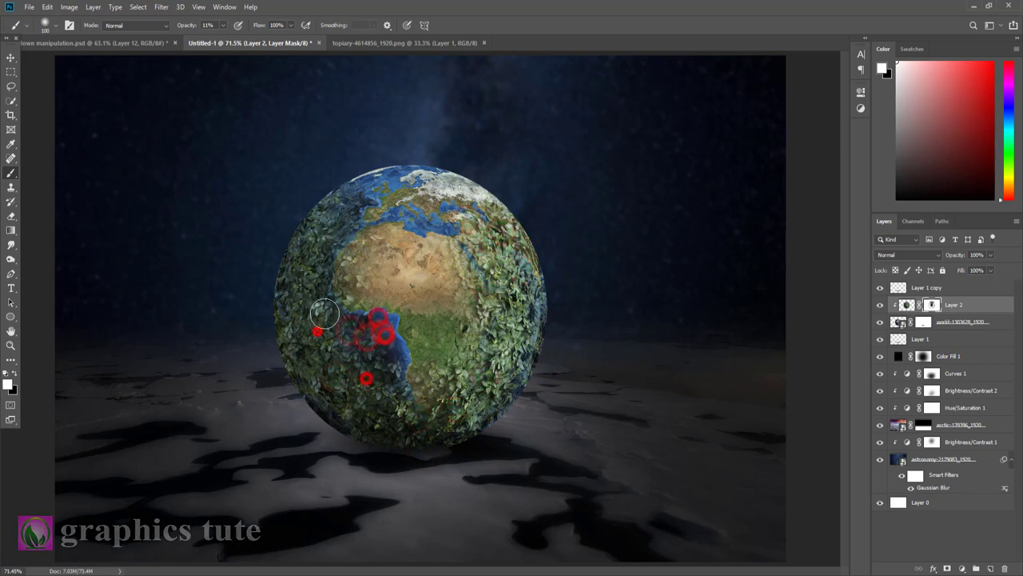
click(903, 305)
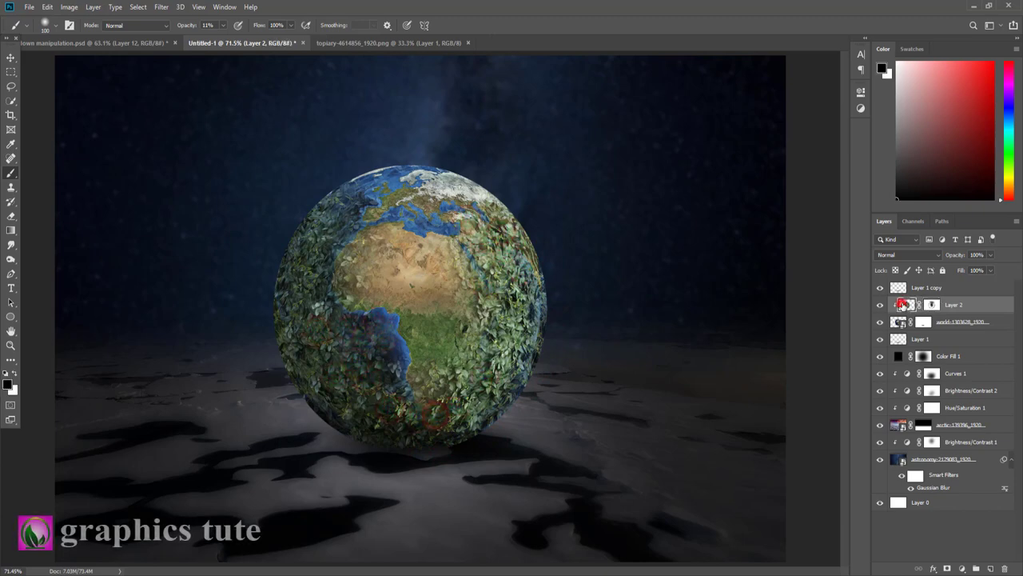
Step: Apply Hue/Saturation to the leaves: Hue -18, Saturation +28, Lightness -3
click(69, 6)
click(232, 94)
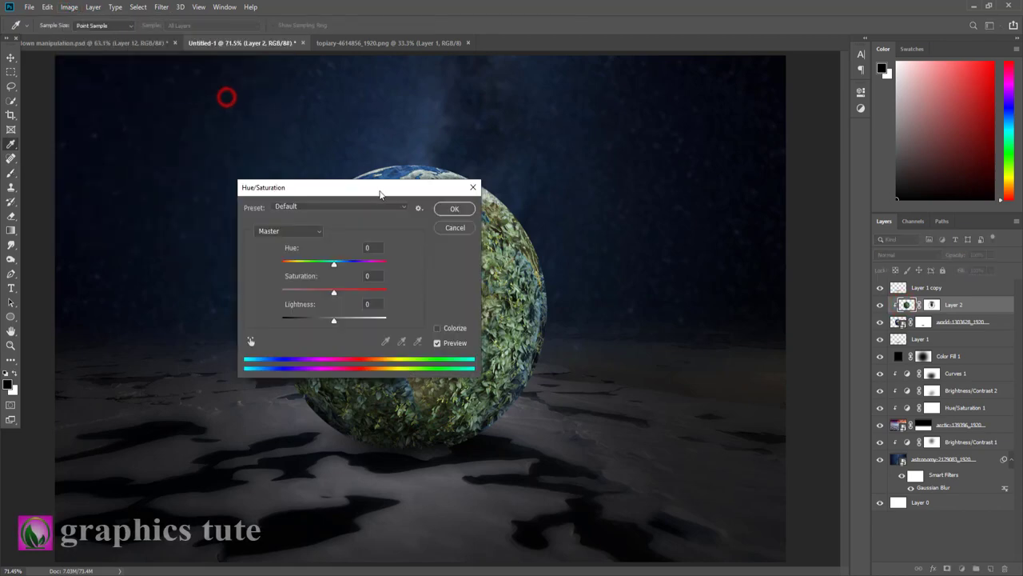
drag(381, 191, 714, 127)
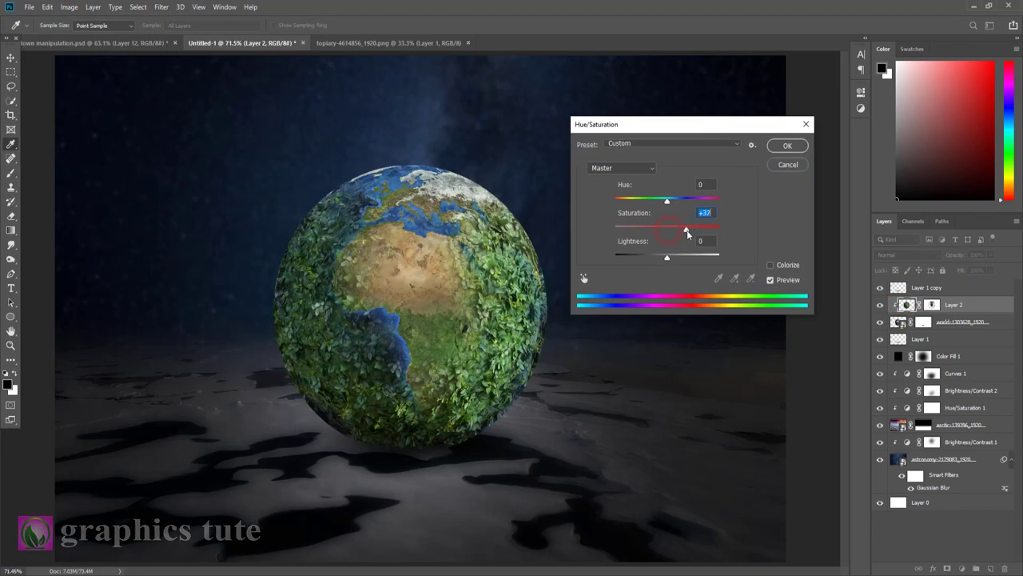
drag(668, 257, 666, 258)
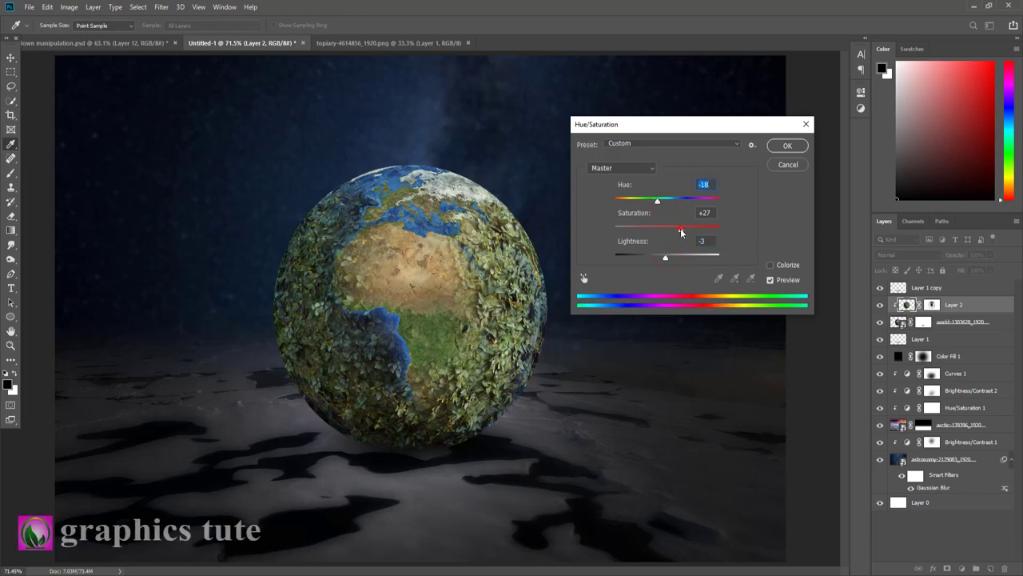
click(782, 147)
Step: Brighten the leaves with Exposure +0.76, then turn Layer 2 back on and select Layer 1 copy
click(69, 6)
mouse_move(86, 36)
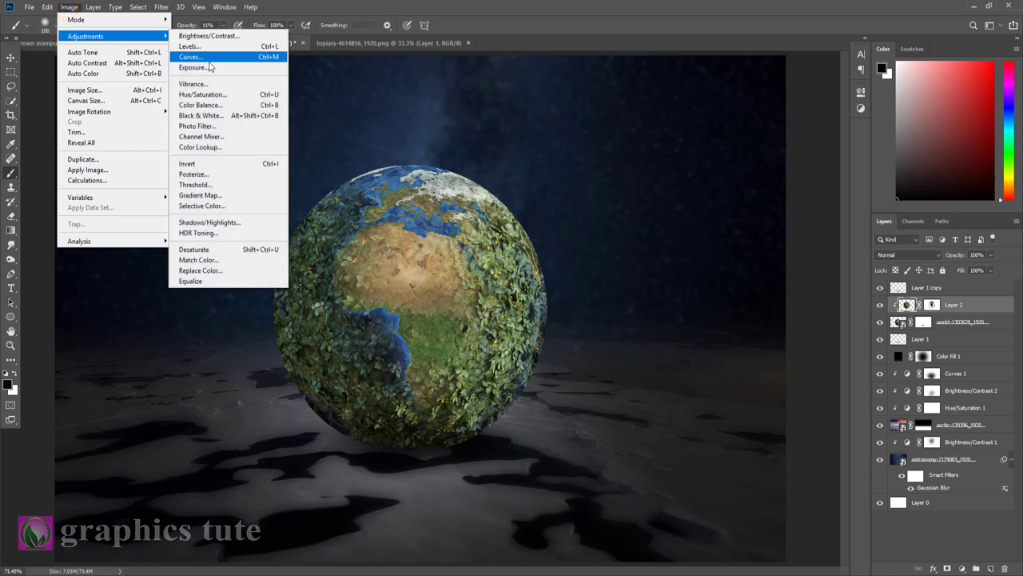
click(203, 69)
drag(586, 189, 583, 237)
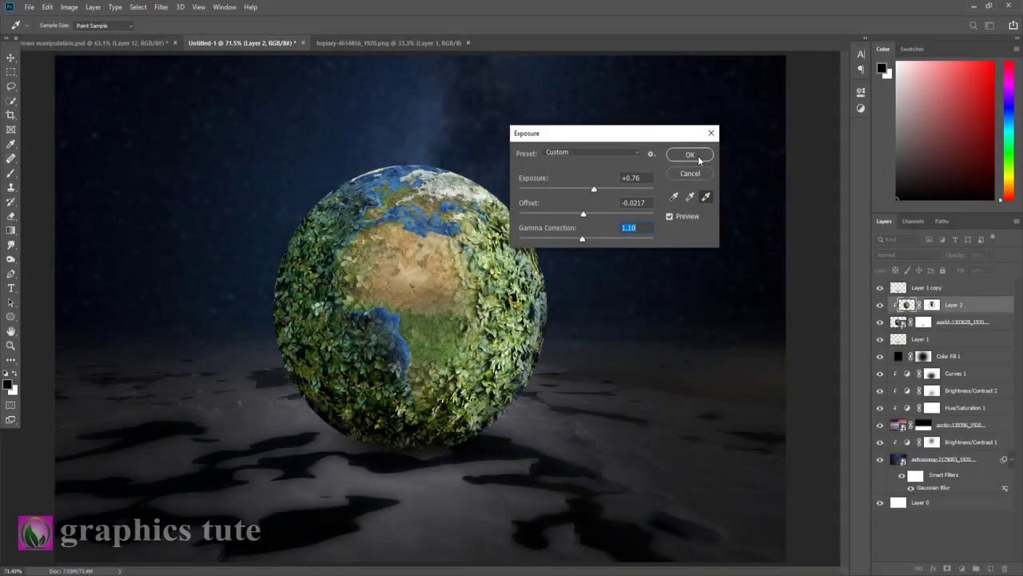
click(698, 156)
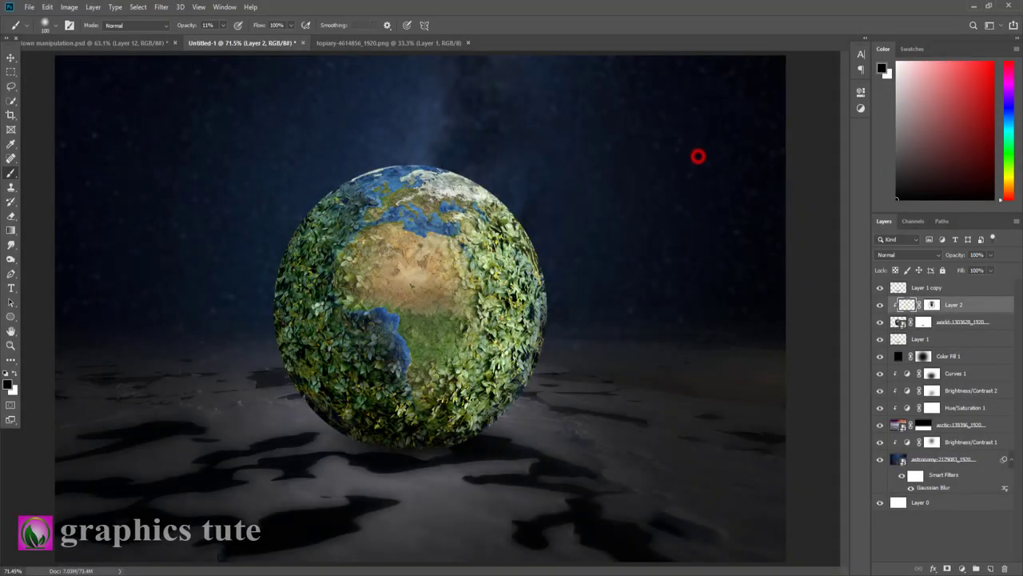
click(879, 307)
click(934, 289)
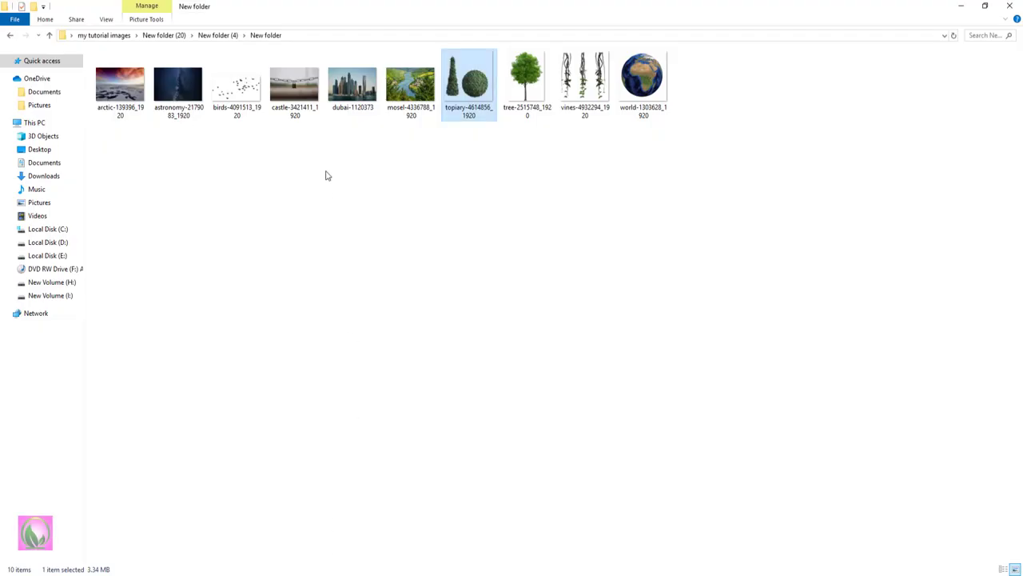
Step: Open the Dubai skyline image and push its channel copy to high-contrast black and white with Levels
mouse_move(353, 88)
mouse_down()
mouse_move(453, 477)
mouse_move(411, 575)
mouse_up()
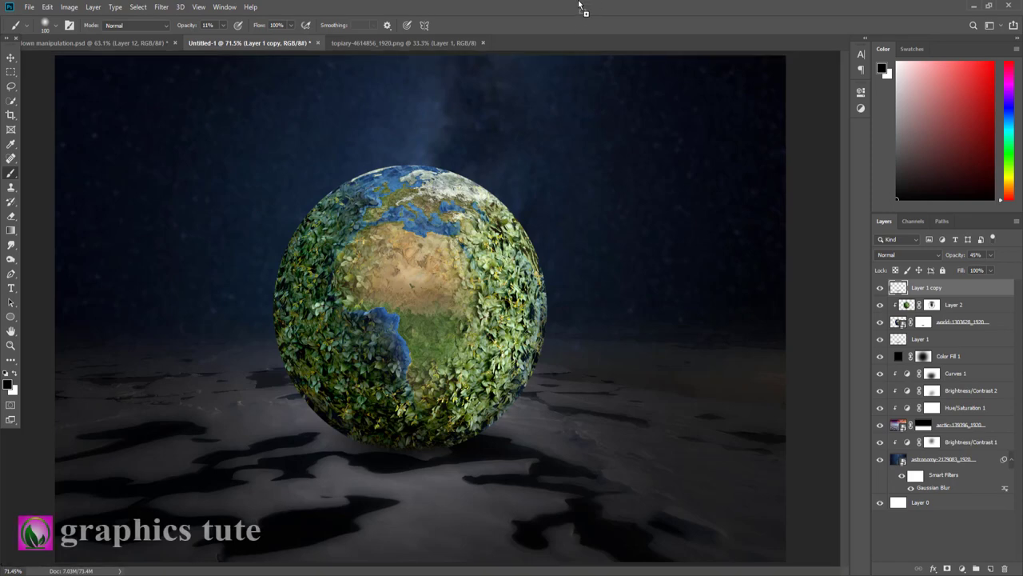
drag(581, 6, 588, 4)
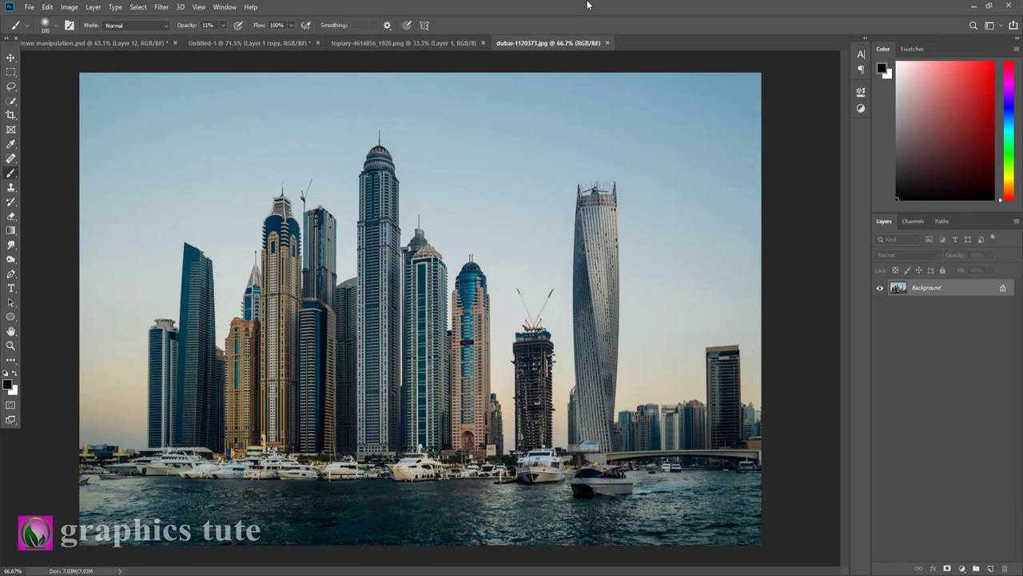
click(436, 43)
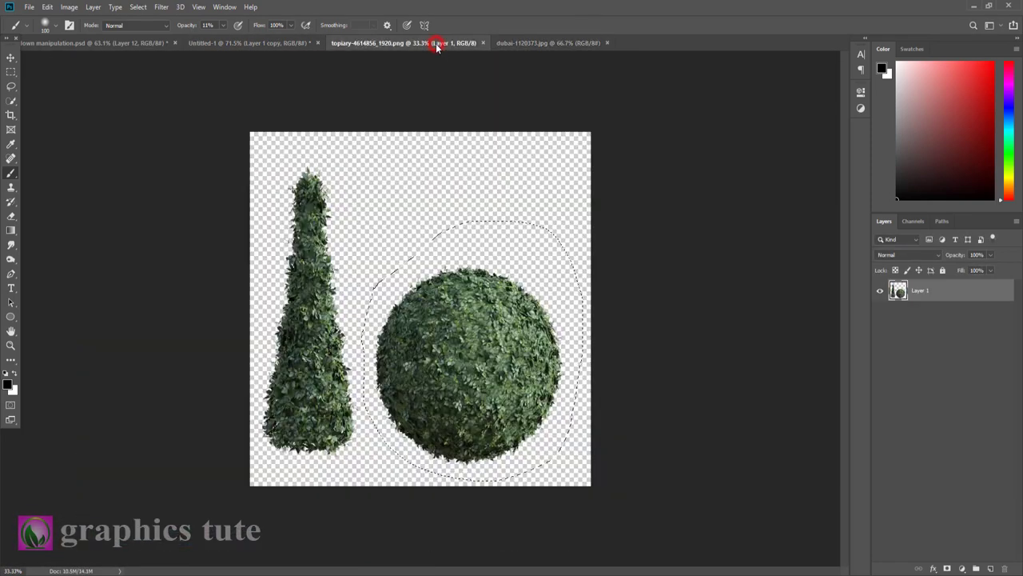
click(482, 43)
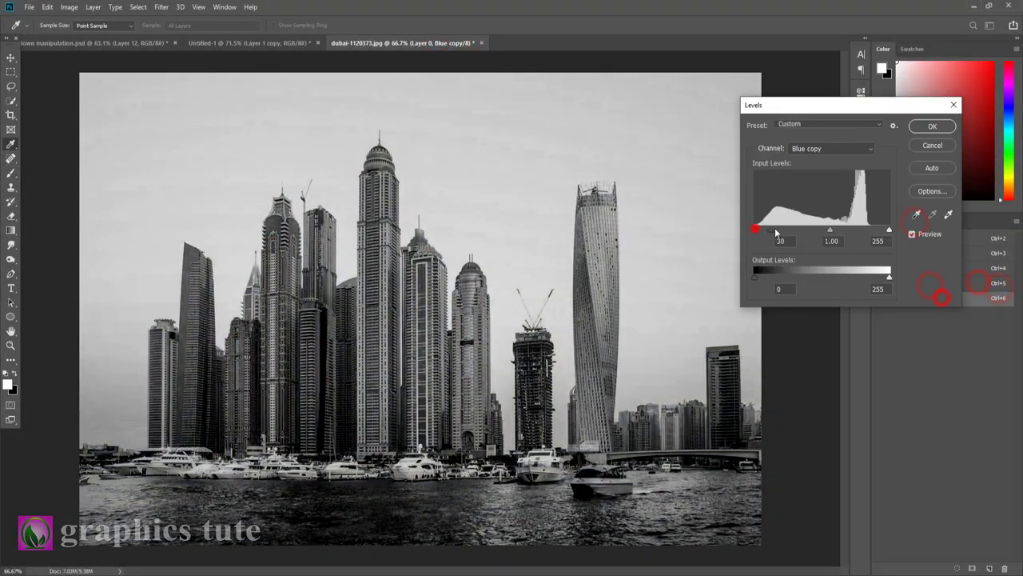
drag(775, 229, 824, 230)
drag(889, 230, 840, 229)
key(Return)
Step: Paint black on the skyline mask to hide the beige haze on the left
key(b)
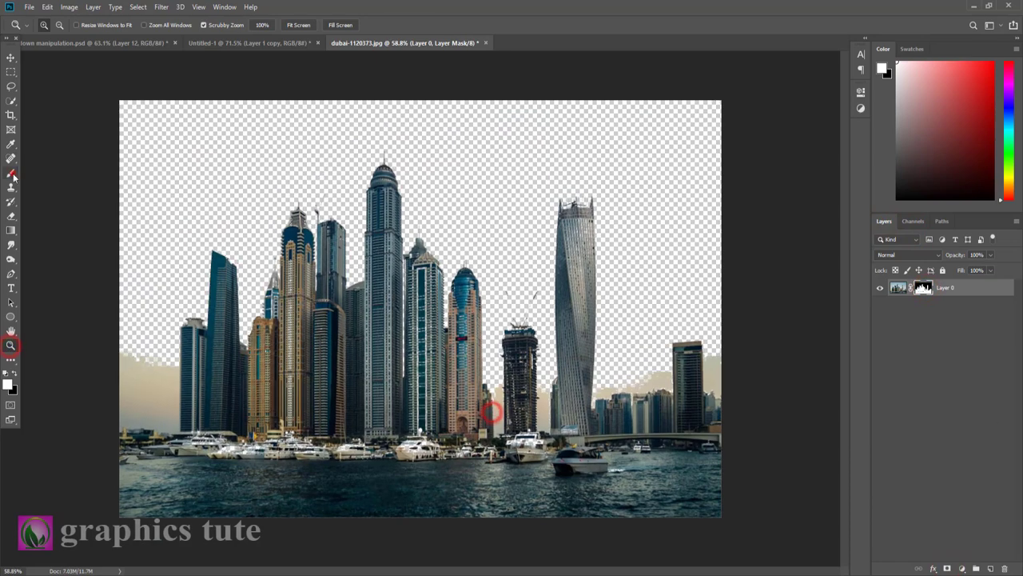
click(12, 173)
key(x)
mouse_move(137, 355)
mouse_down()
mouse_move(137, 400)
mouse_move(148, 408)
mouse_up()
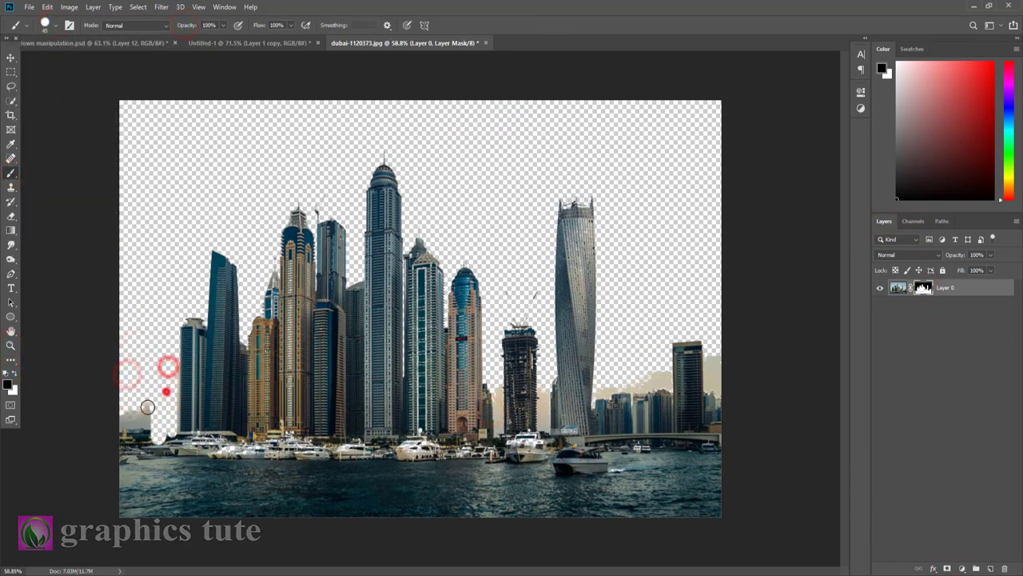
scroll(147, 408, up, 5)
drag(184, 256, 183, 416)
drag(107, 359, 110, 363)
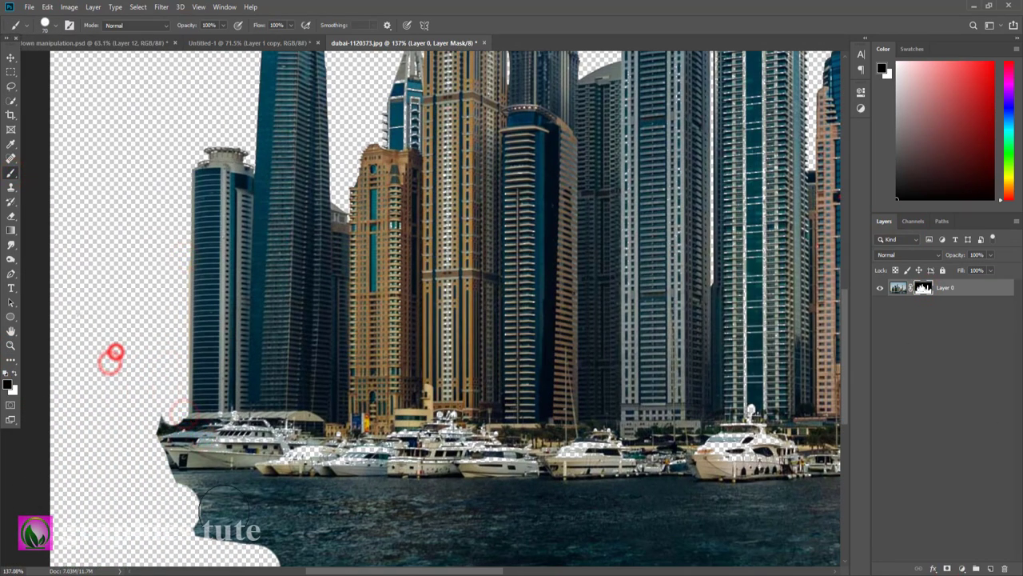
Step: Mask out the water strip along the bottom of the skyline
scroll(320, 320, right, 5)
mouse_move(135, 464)
mouse_down()
mouse_move(480, 520)
mouse_move(477, 486)
mouse_up()
scroll(320, 320, right, 5)
drag(63, 437, 480, 486)
scroll(319, 320, right, 10)
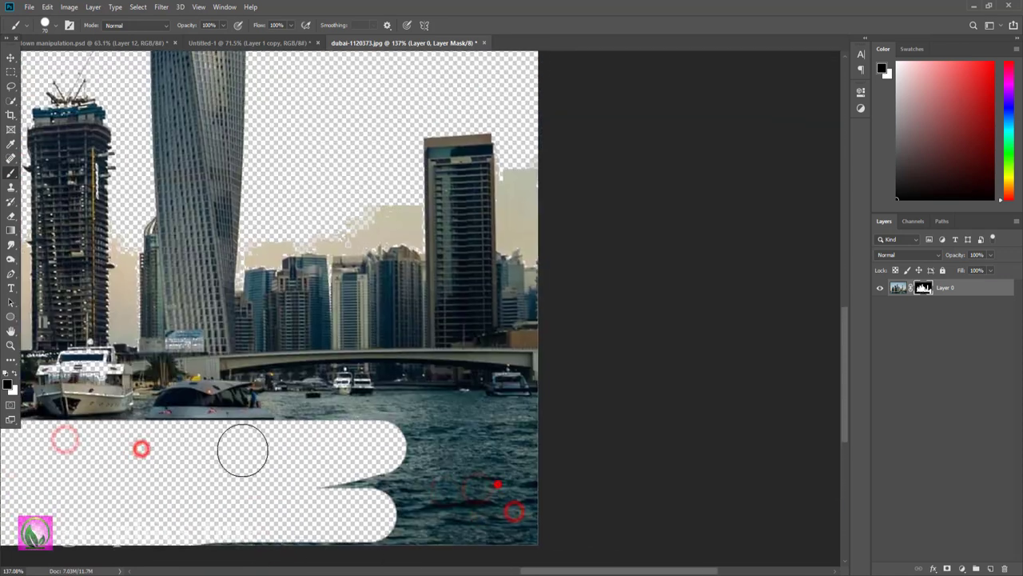
drag(243, 450, 495, 511)
Step: Clean up the leftover haze beside the towers and tall building
scroll(360, 496, left, 5)
scroll(360, 495, up, 1)
drag(208, 280, 213, 388)
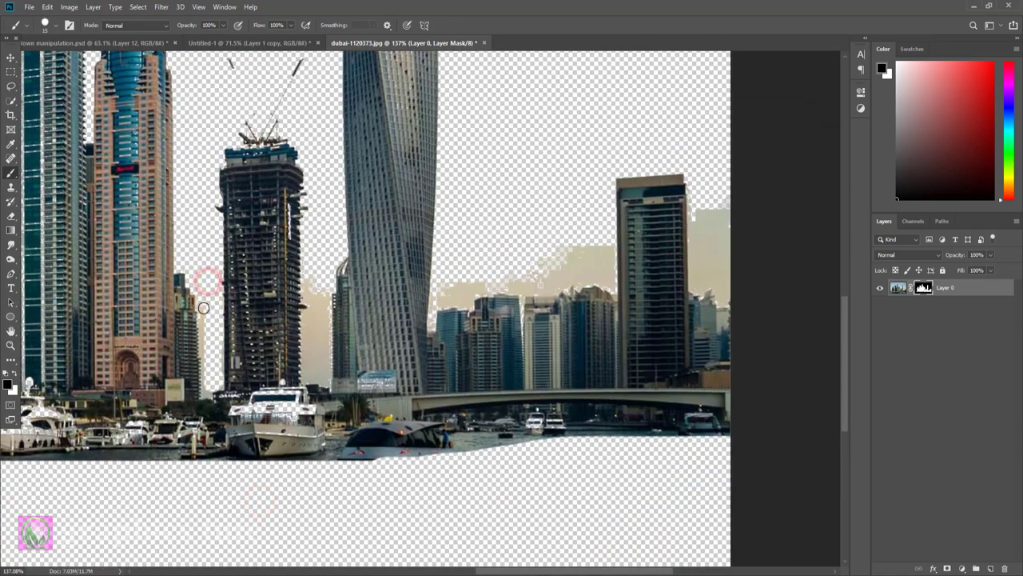
mouse_move(303, 283)
mouse_down()
mouse_move(308, 390)
mouse_move(324, 392)
mouse_up()
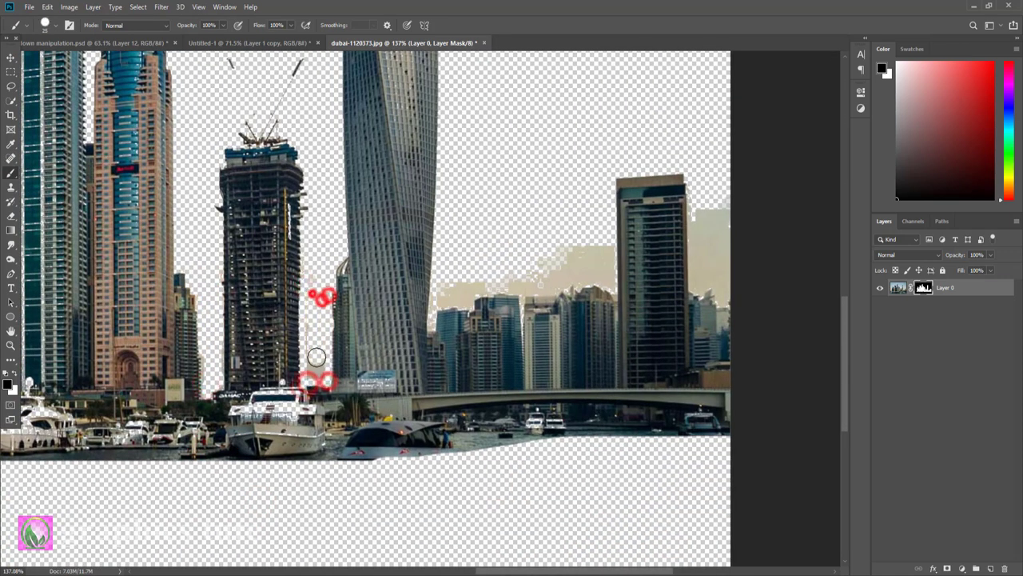
drag(445, 288, 459, 295)
scroll(459, 295, right, 5)
drag(355, 289, 401, 265)
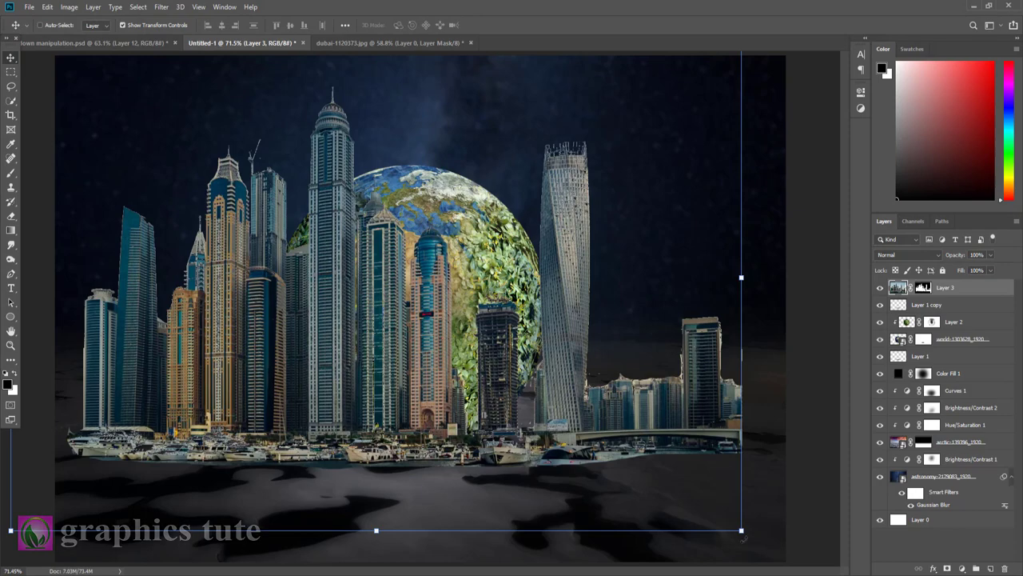
Step: Scale the skyline to about 36.66%, place it atop the globe, and nudge it up-right
mouse_move(741, 531)
mouse_down()
mouse_move(573, 352)
mouse_move(510, 370)
mouse_up()
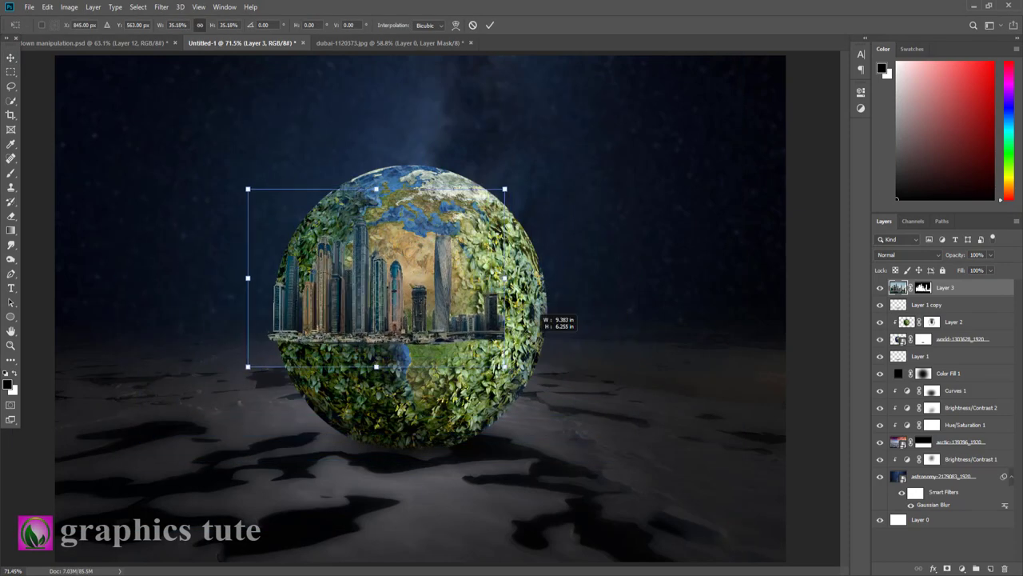
drag(404, 328, 435, 199)
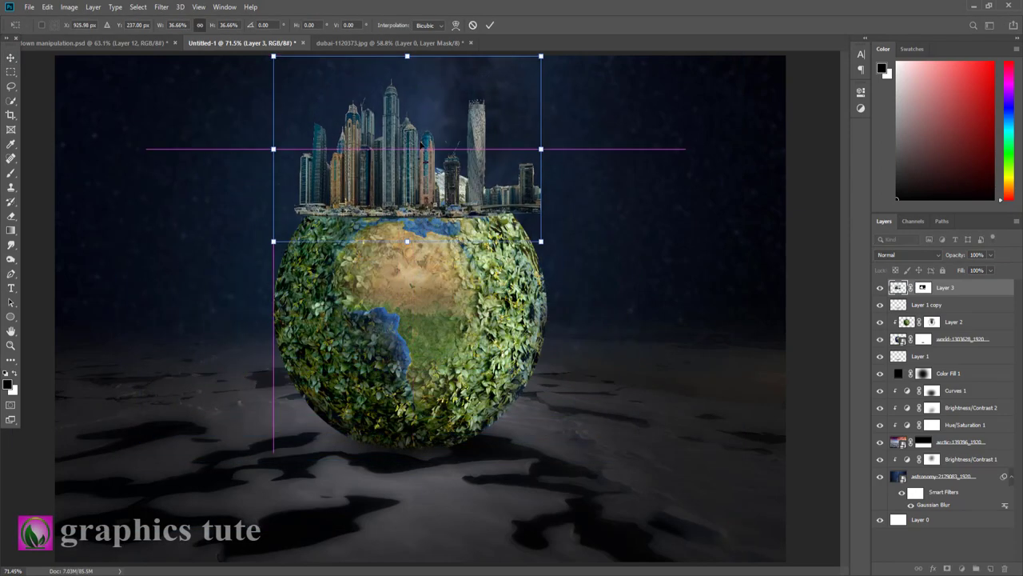
click(490, 25)
key(z)
click(413, 363)
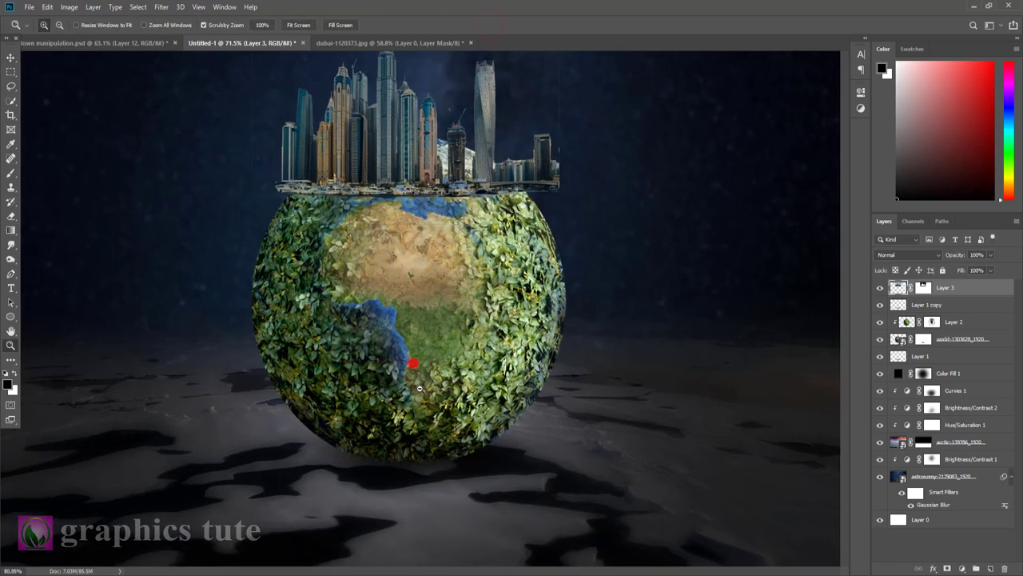
drag(468, 295, 469, 420)
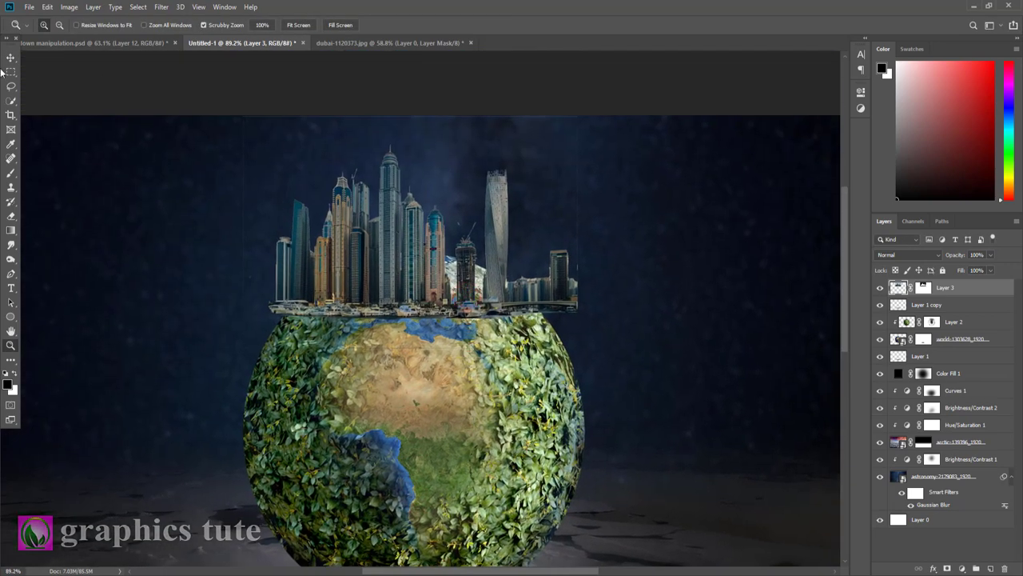
click(11, 57)
drag(389, 281, 411, 269)
Step: With a soft round brush on Layer 3's mask, blend the skyline base and hide the low right buildings
click(928, 287)
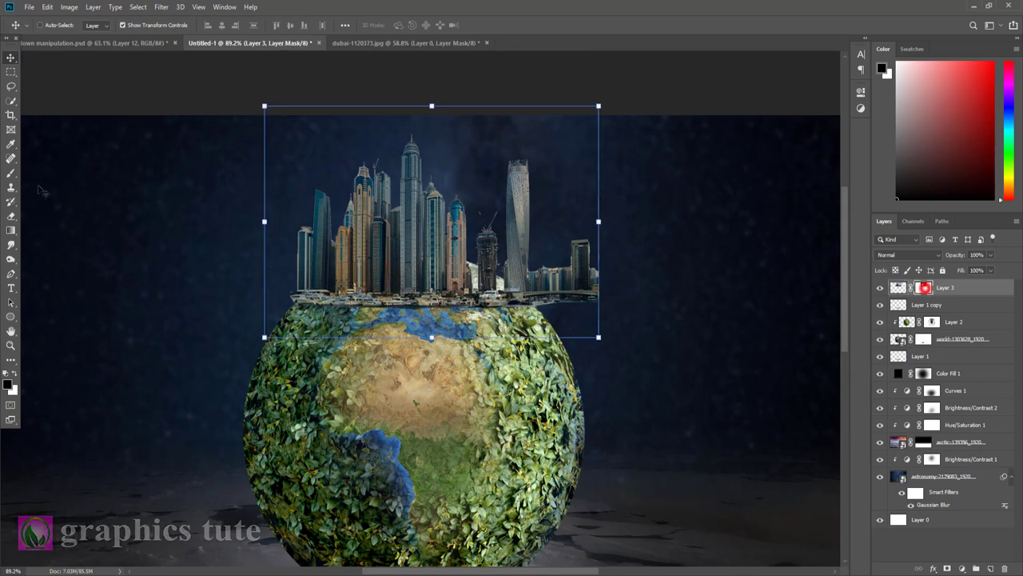
click(11, 173)
click(54, 27)
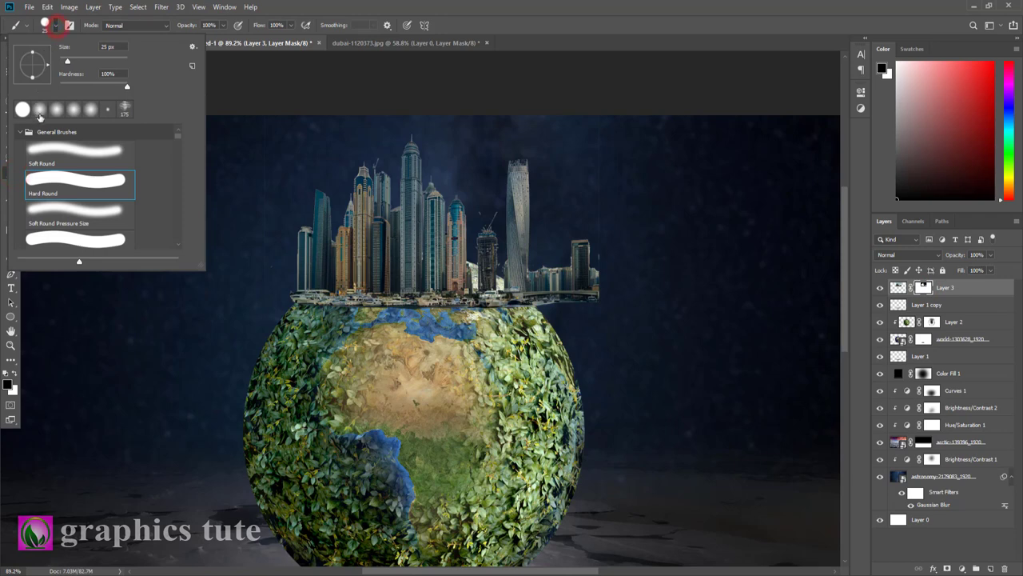
click(483, 23)
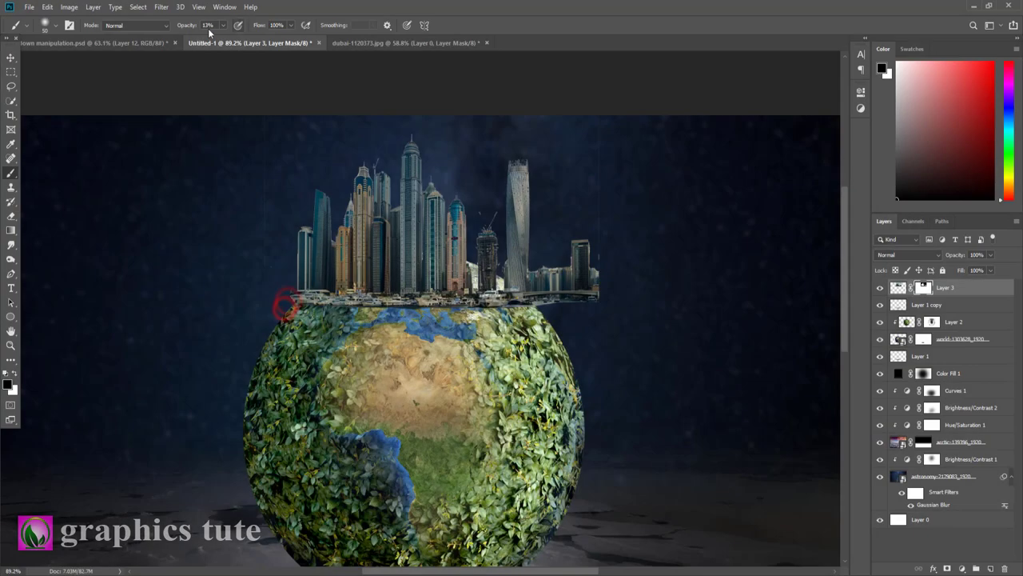
drag(455, 304, 551, 298)
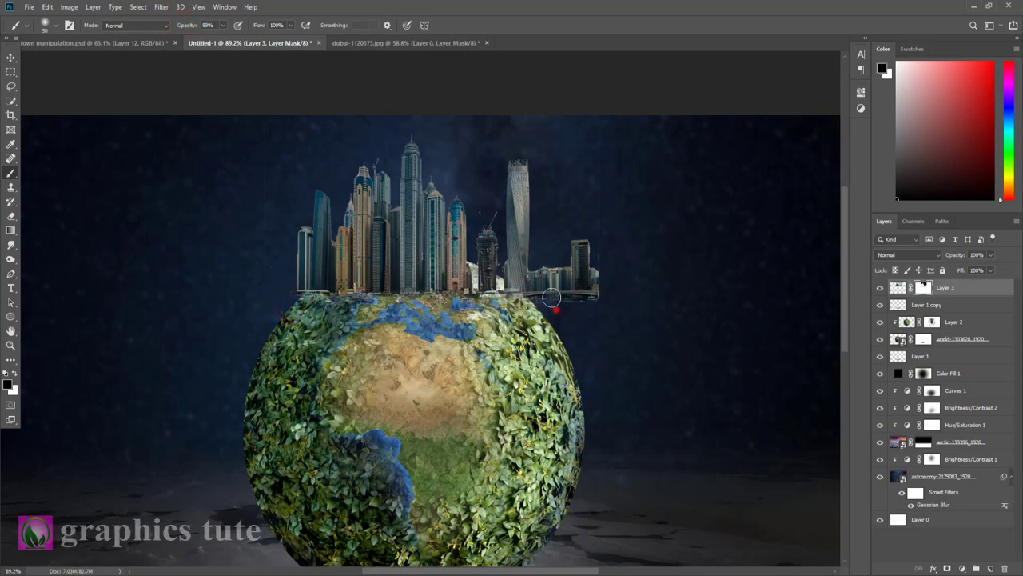
drag(592, 244, 543, 281)
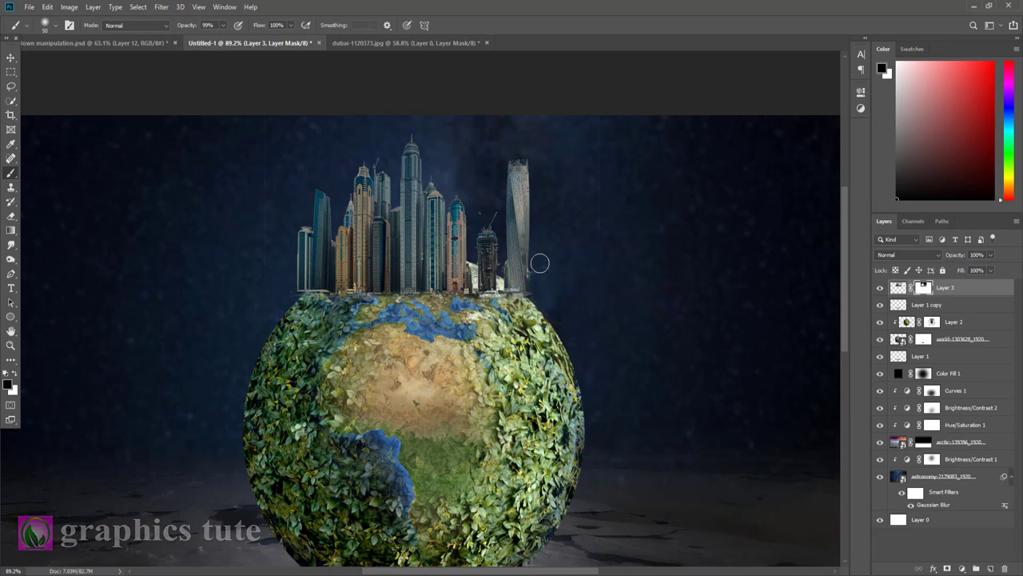
Step: Warp the skyline's corners so its base curves over the globe, then shift it slightly left
key(v)
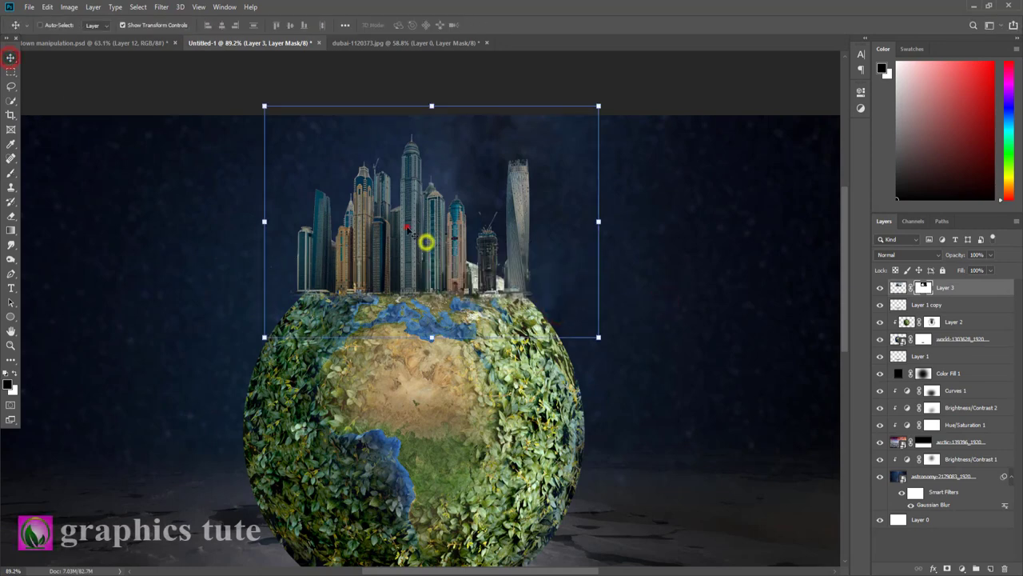
click(899, 288)
right_click(452, 255)
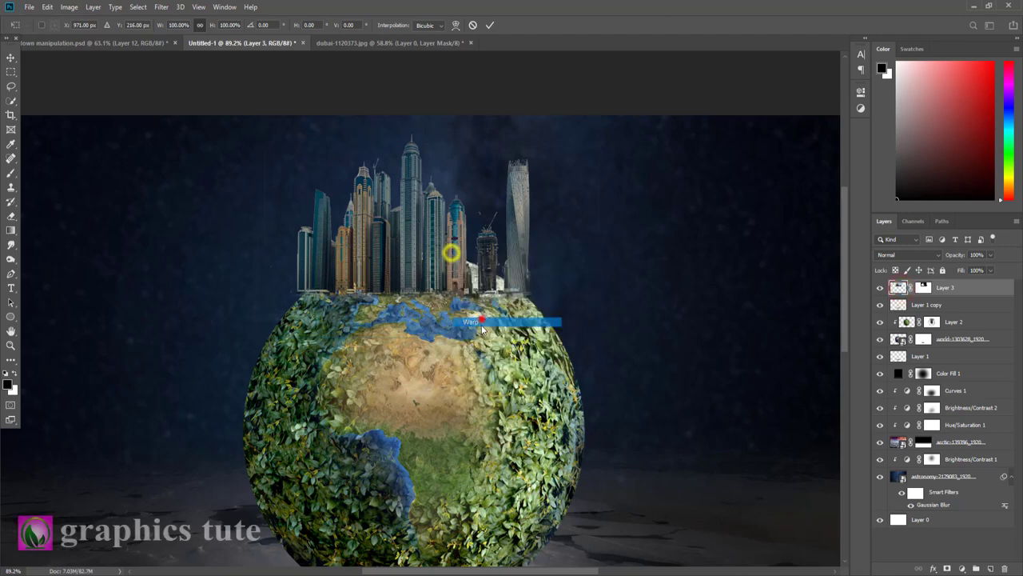
drag(599, 338, 590, 383)
drag(264, 339, 275, 372)
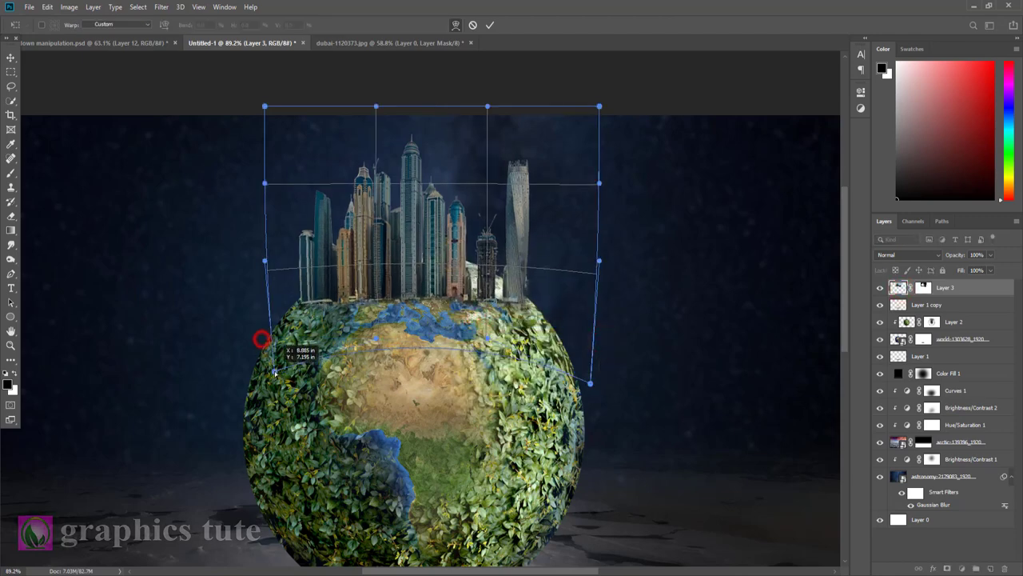
drag(599, 260, 594, 261)
drag(599, 106, 586, 110)
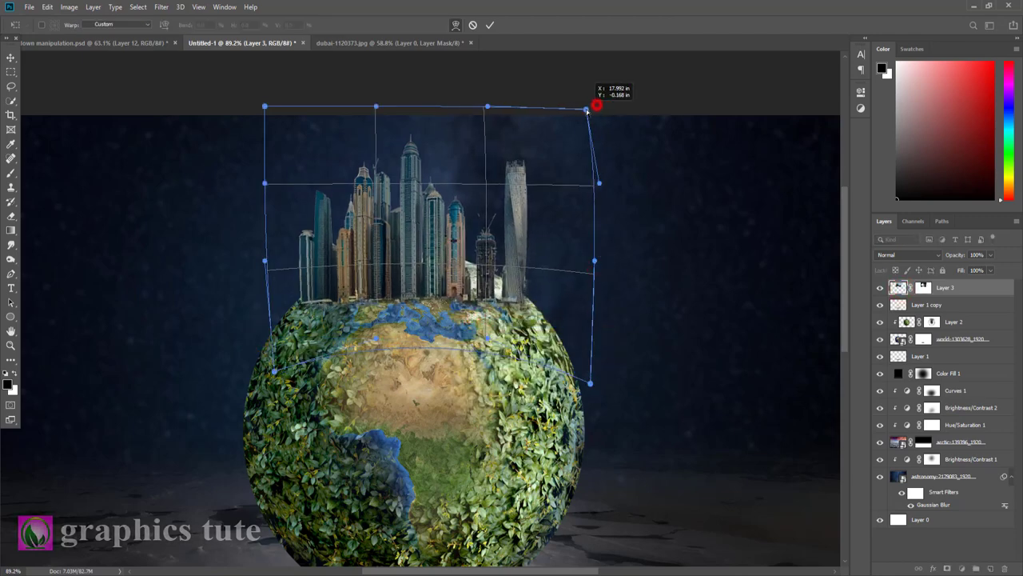
click(263, 107)
drag(274, 372, 276, 374)
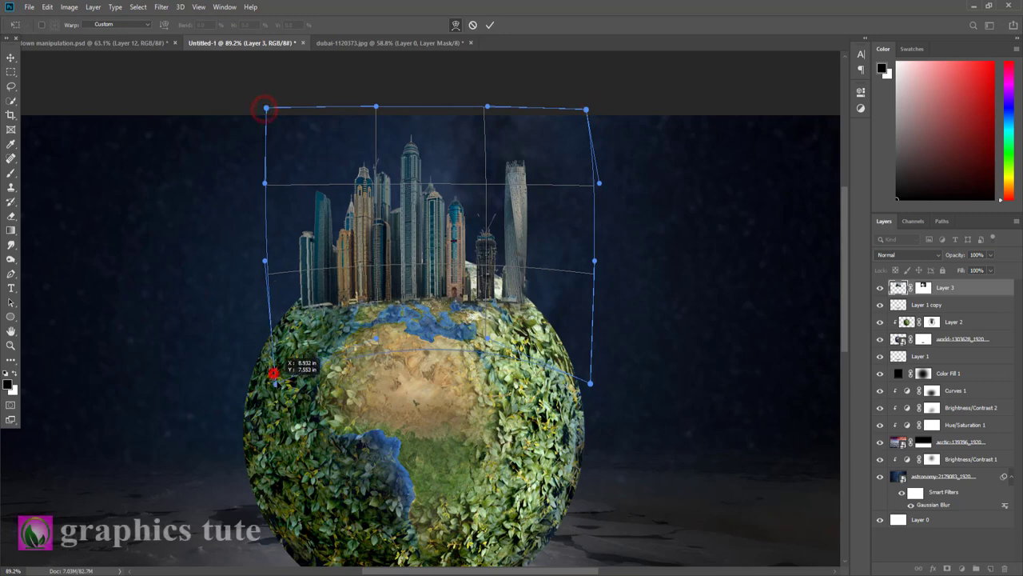
click(490, 25)
drag(442, 275, 437, 275)
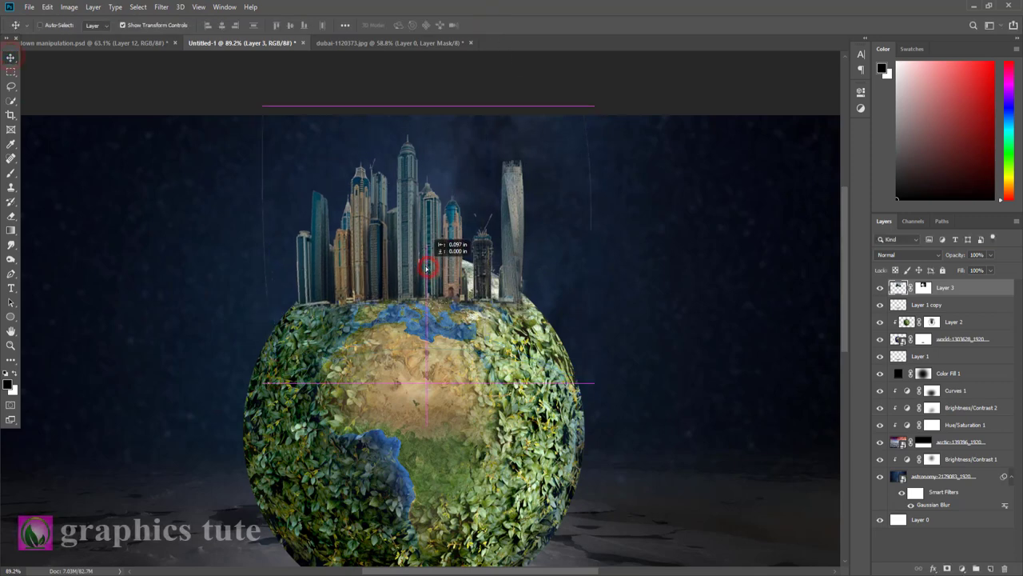
Step: Blend the buildings' base into the globe on the skyline mask, undoing a stray stroke
key(b)
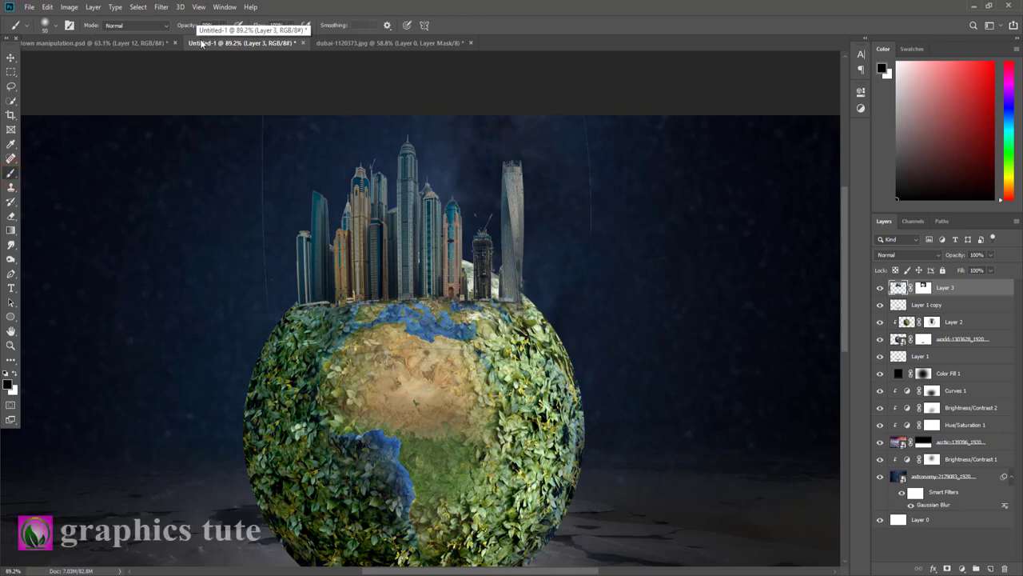
drag(253, 156, 263, 255)
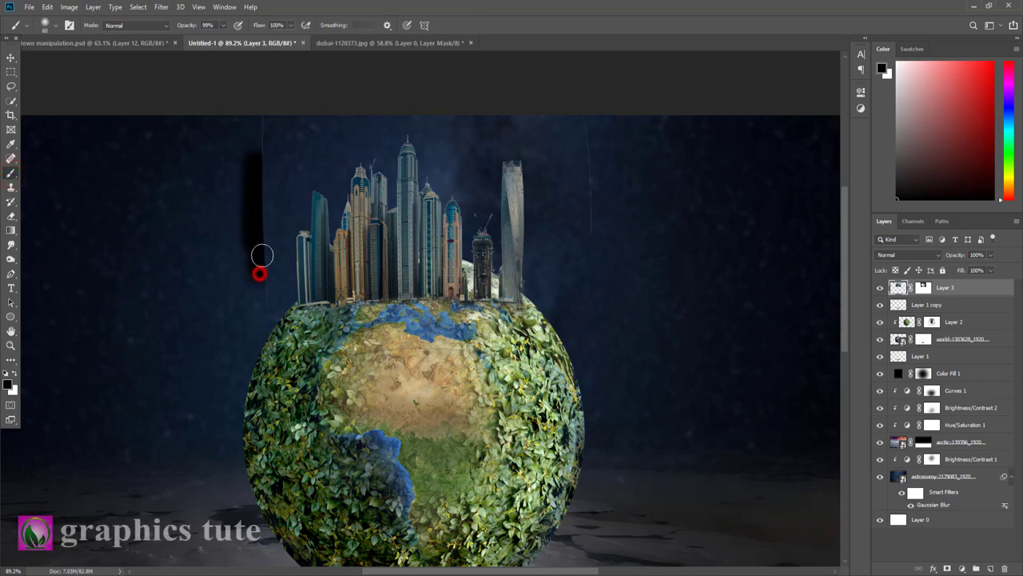
key(ctrl+z)
click(923, 288)
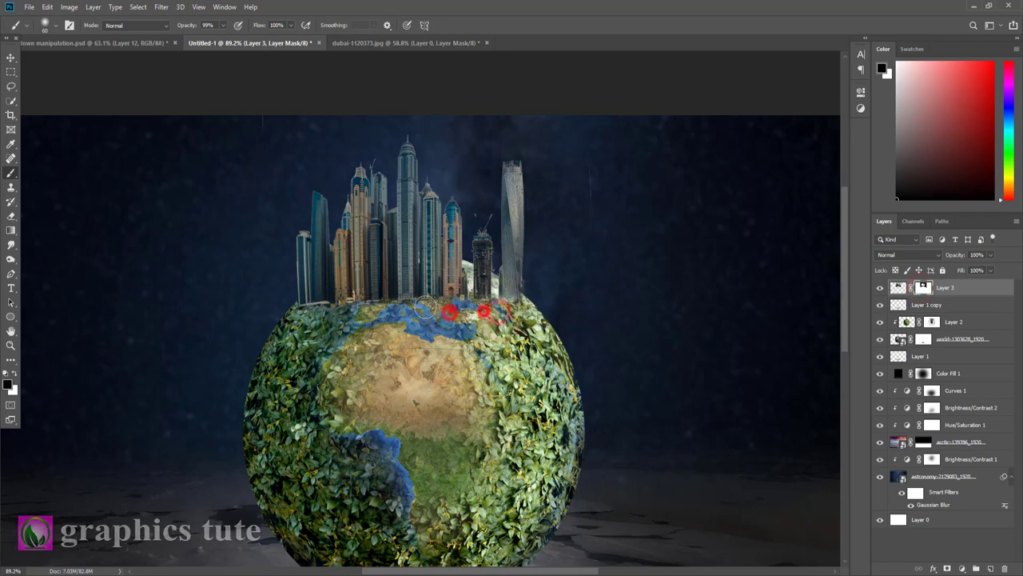
drag(425, 306, 309, 309)
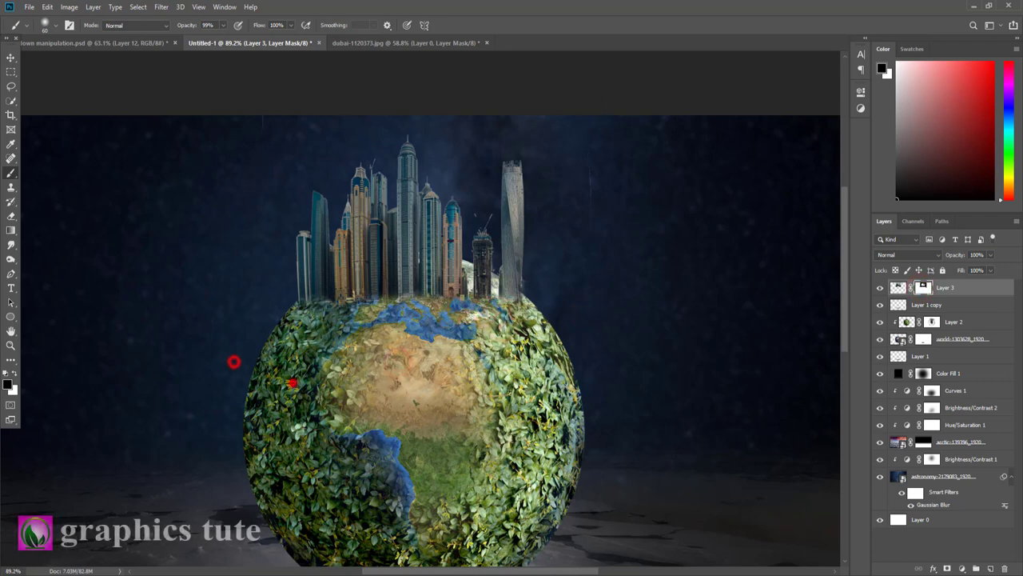
Step: Paint a shadow along the buildings' base on a new Layer 4 at lowered opacity
click(937, 305)
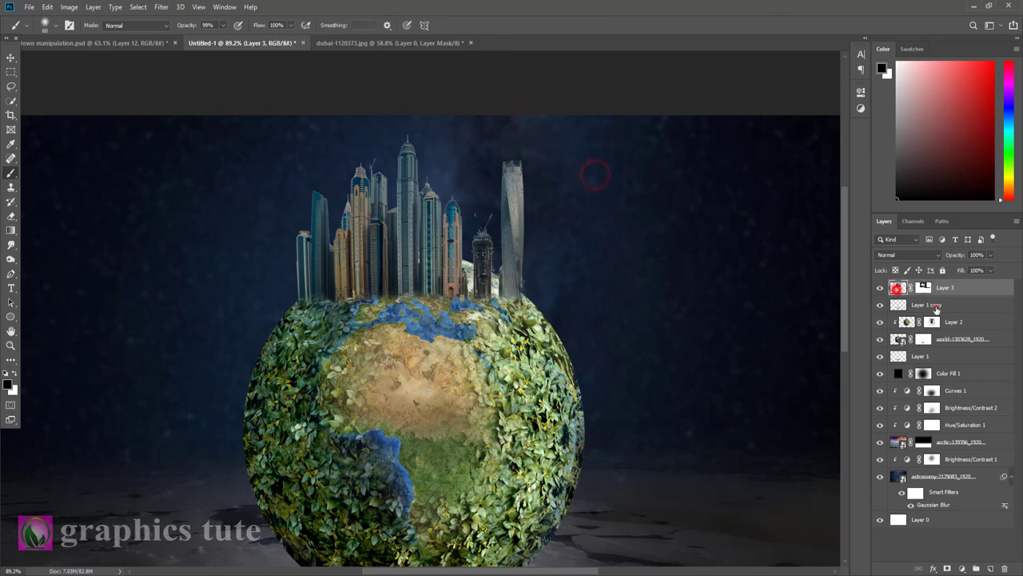
click(990, 569)
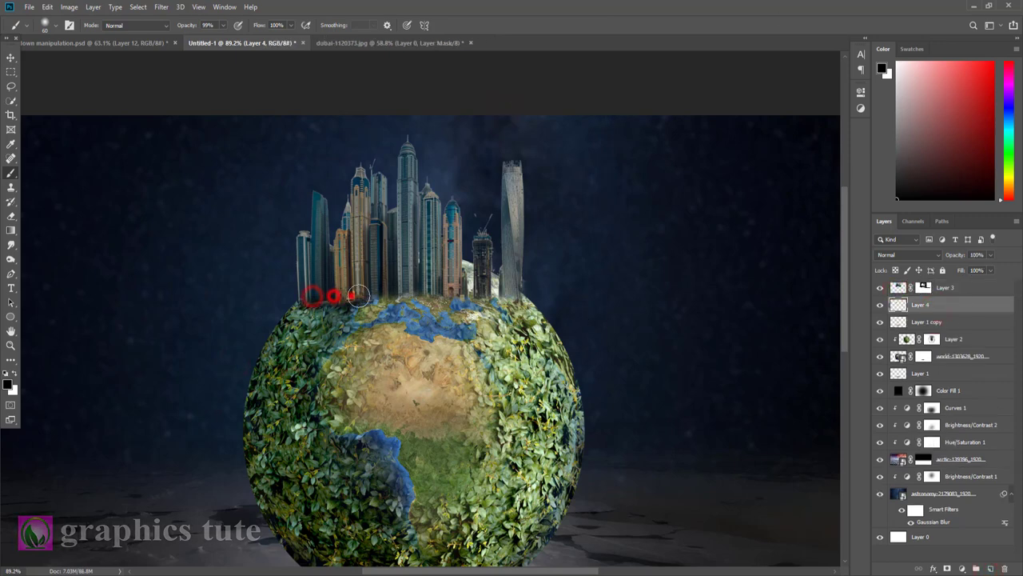
drag(394, 289, 516, 300)
drag(956, 254, 927, 256)
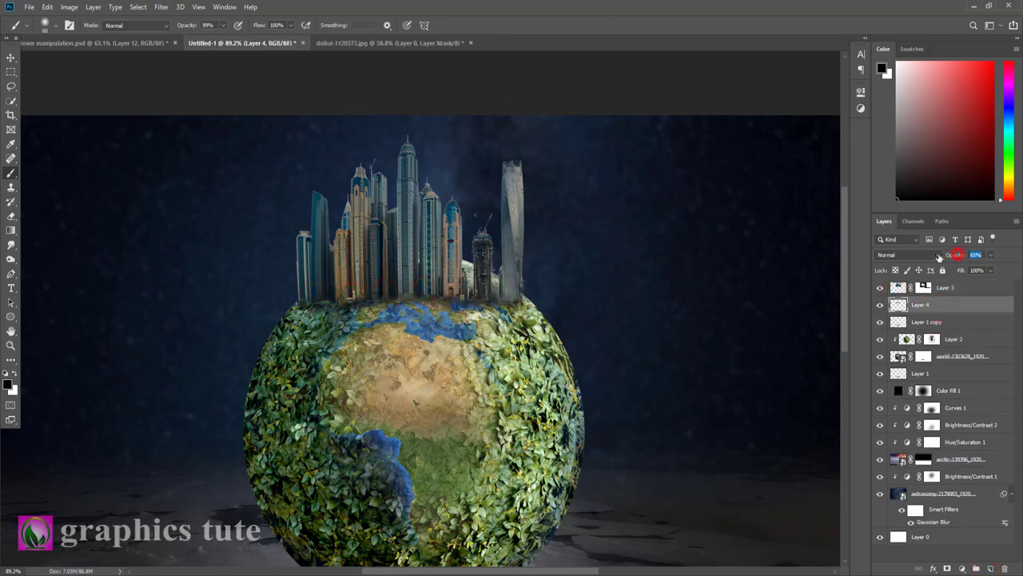
click(879, 305)
click(880, 304)
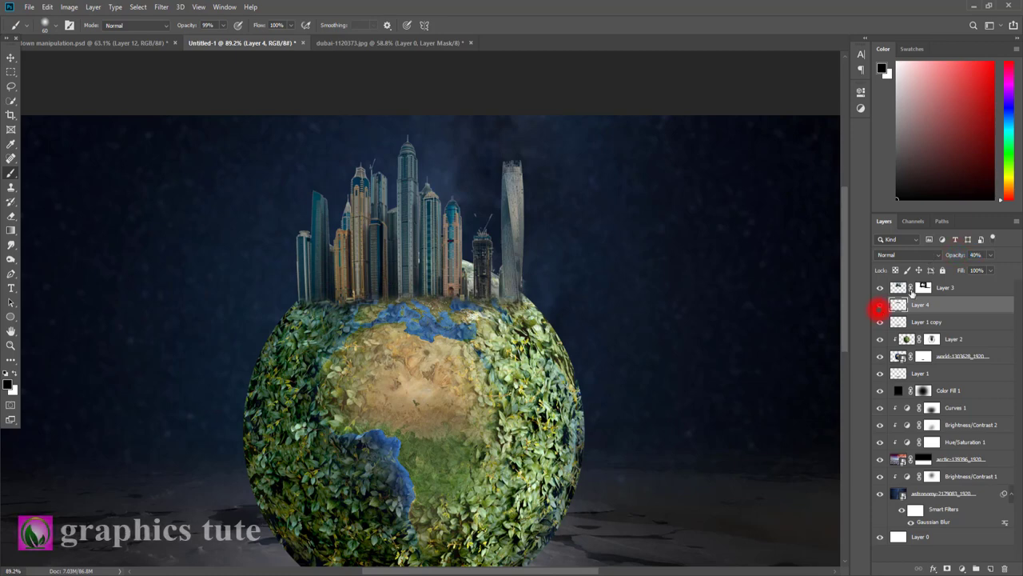
click(899, 288)
Step: Raise the skyline's brightness to 26, zoom out, and select Layer 3 through Layer 1 copy
click(70, 8)
click(189, 38)
drag(589, 174, 598, 175)
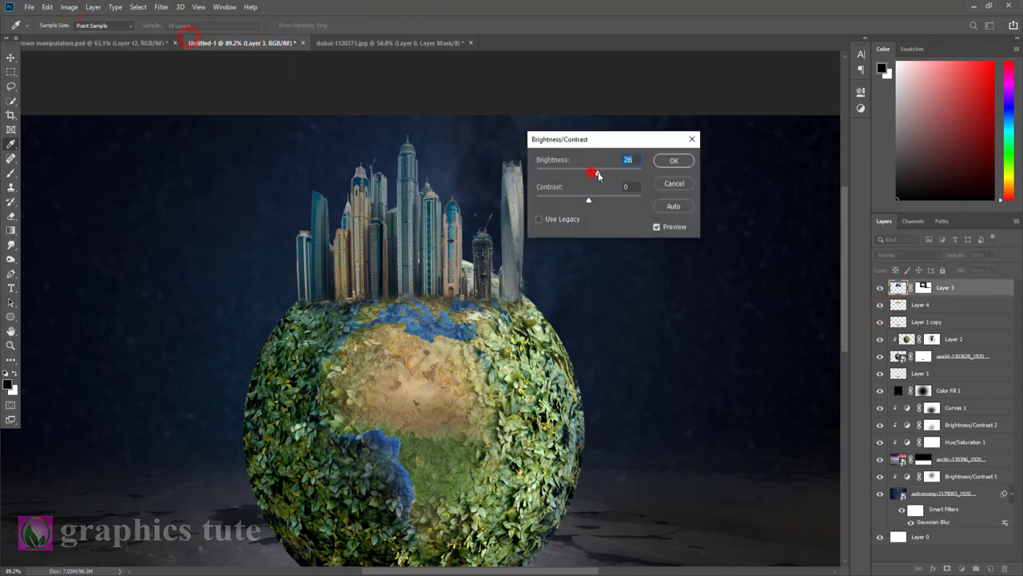
click(674, 160)
key(z)
alt+click(393, 388)
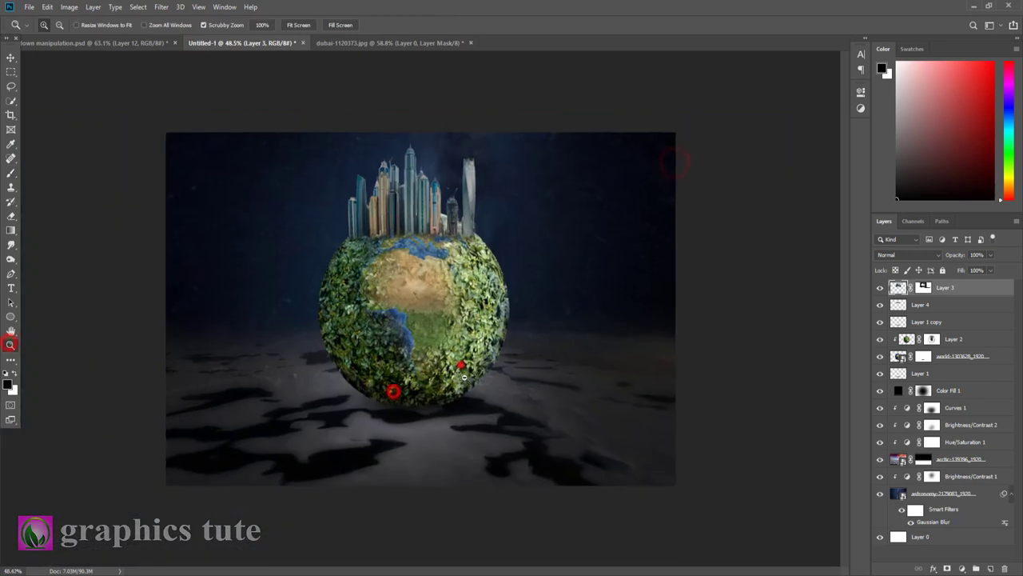
drag(460, 366, 480, 365)
click(10, 58)
shift+click(926, 320)
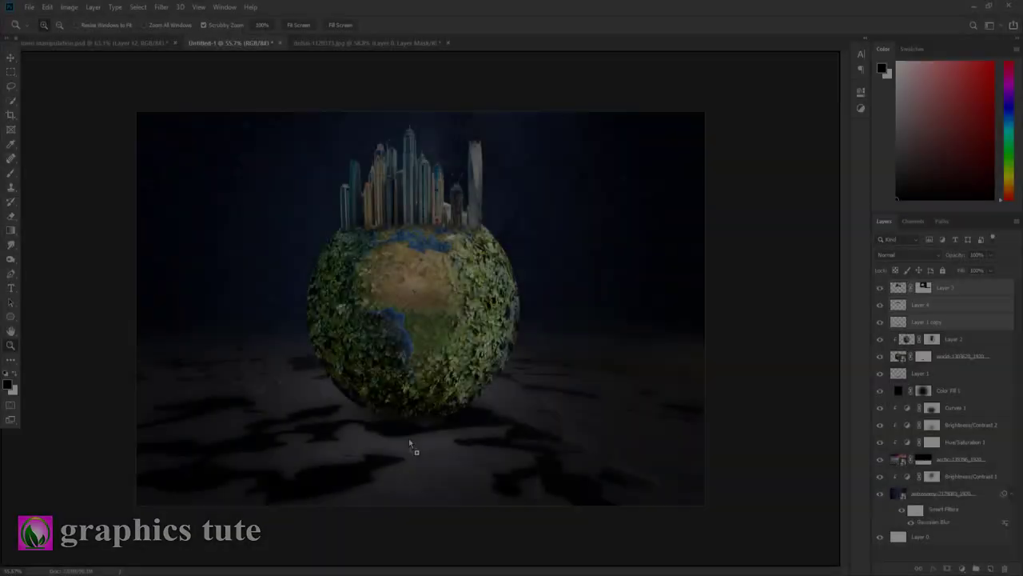
Step: Bring in the tree photo, shrink it to about 16%, and tilt it onto the globe's top-left edge
drag(526, 90, 408, 438)
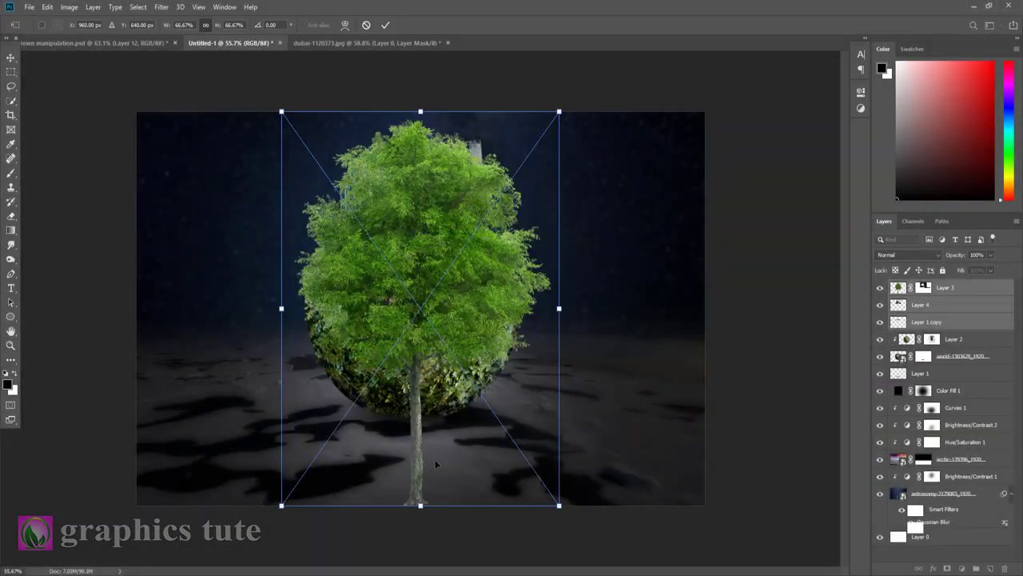
drag(559, 112, 467, 240)
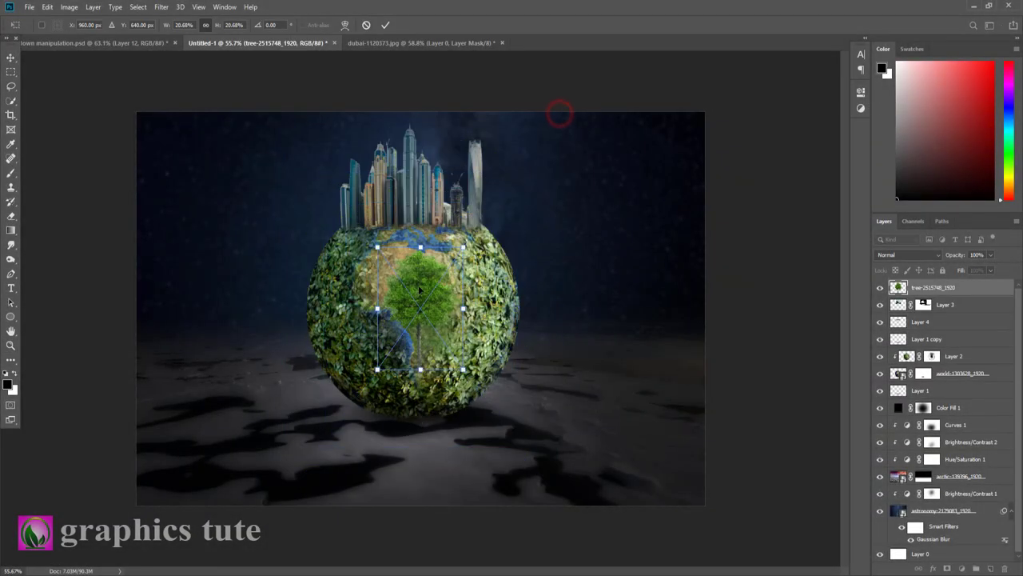
drag(417, 285, 316, 232)
drag(351, 301, 299, 302)
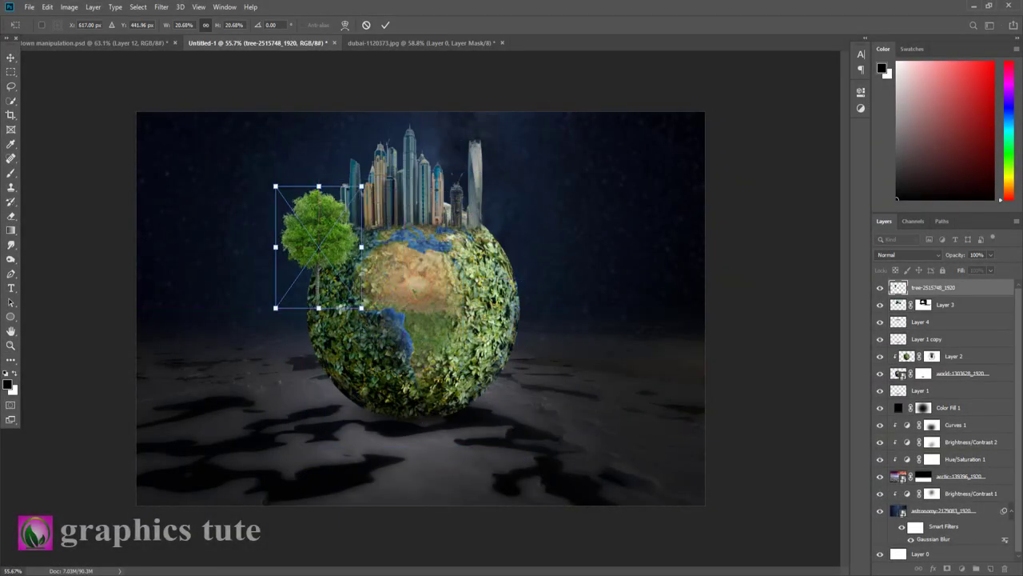
drag(370, 322, 381, 302)
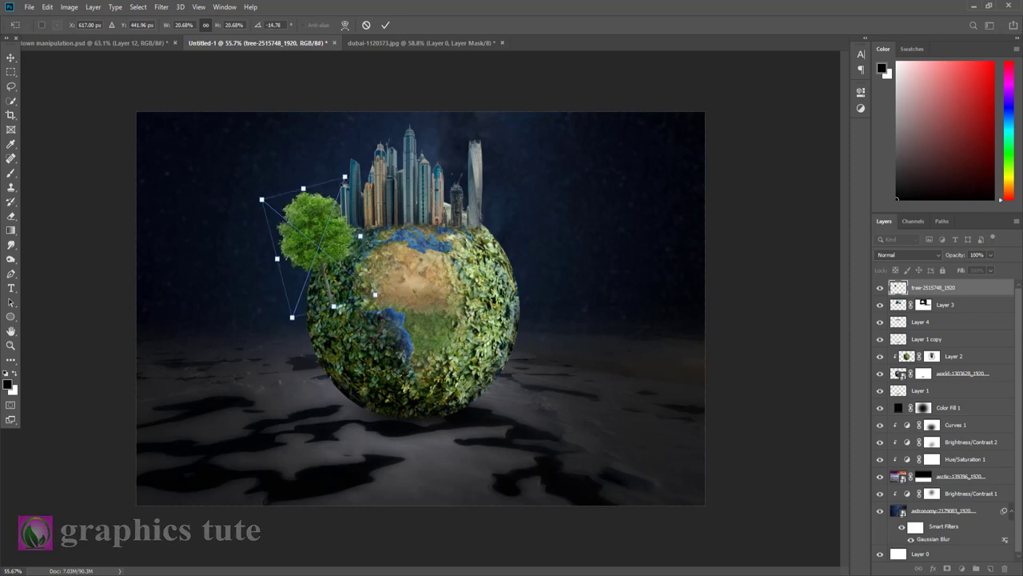
drag(345, 176, 340, 190)
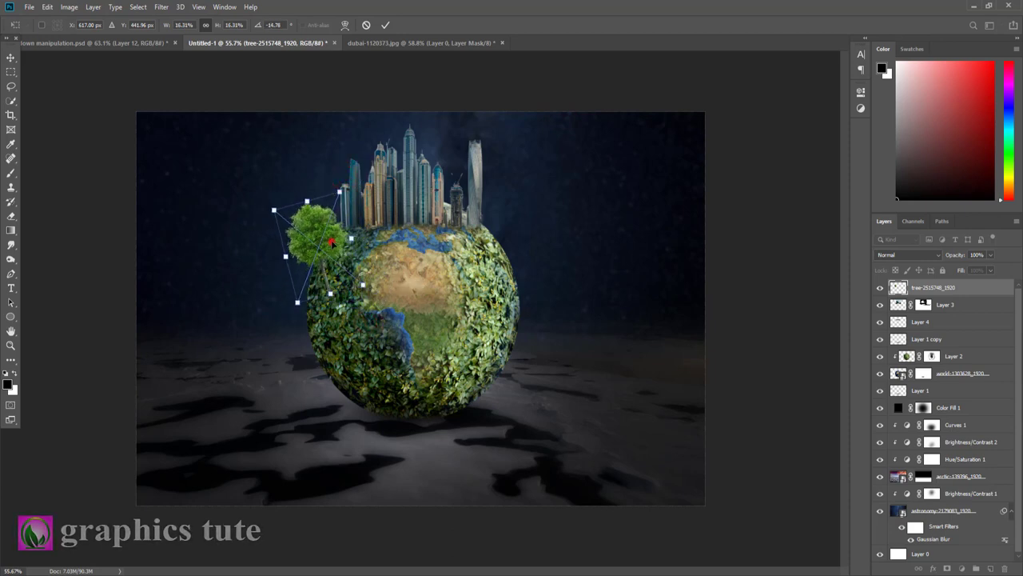
drag(330, 240, 329, 225)
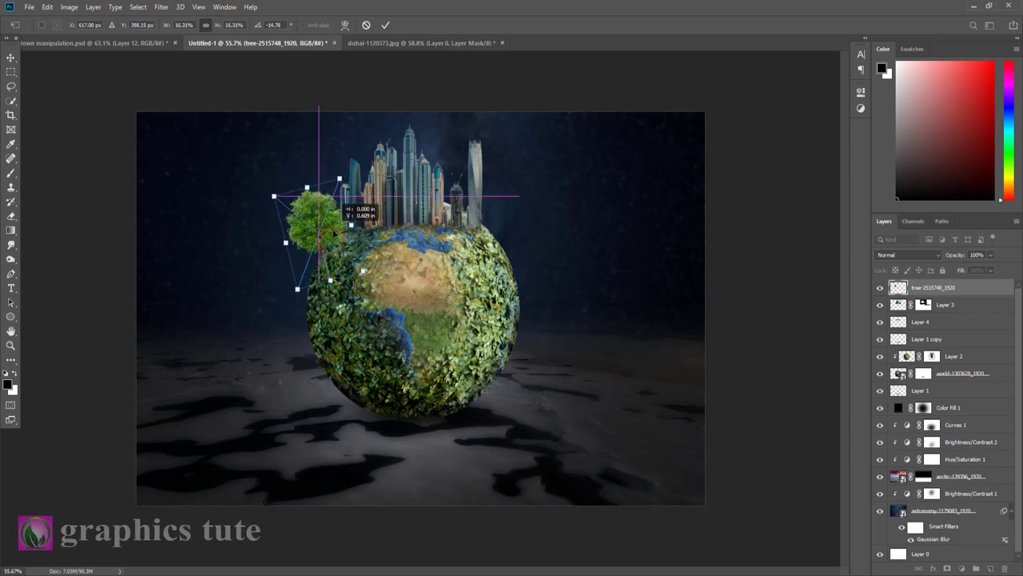
click(387, 26)
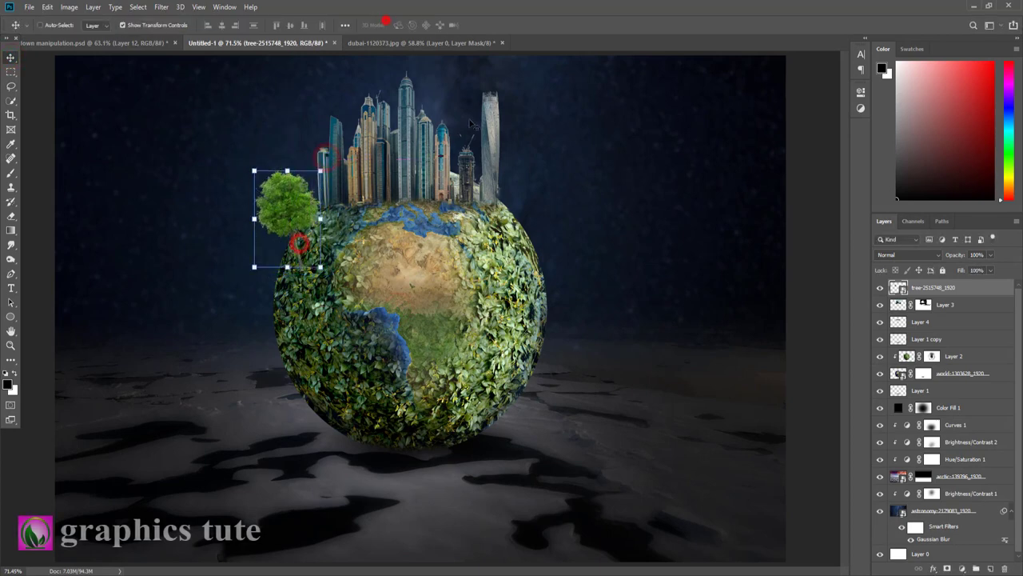
Step: Place and angle more tree copies down along the globe's left edge
mouse_move(339, 256)
mouse_down()
mouse_move(305, 244)
mouse_move(375, 216)
mouse_up()
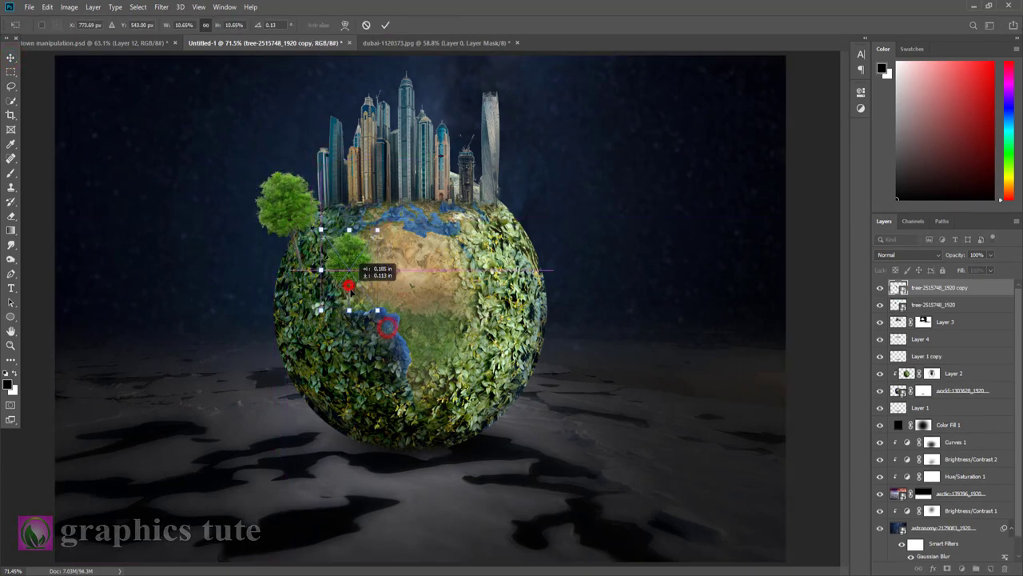
click(386, 25)
mouse_move(342, 264)
mouse_down()
mouse_move(272, 297)
mouse_move(297, 354)
mouse_move(272, 297)
mouse_move(337, 339)
mouse_move(316, 352)
mouse_up()
key(ctrl+t)
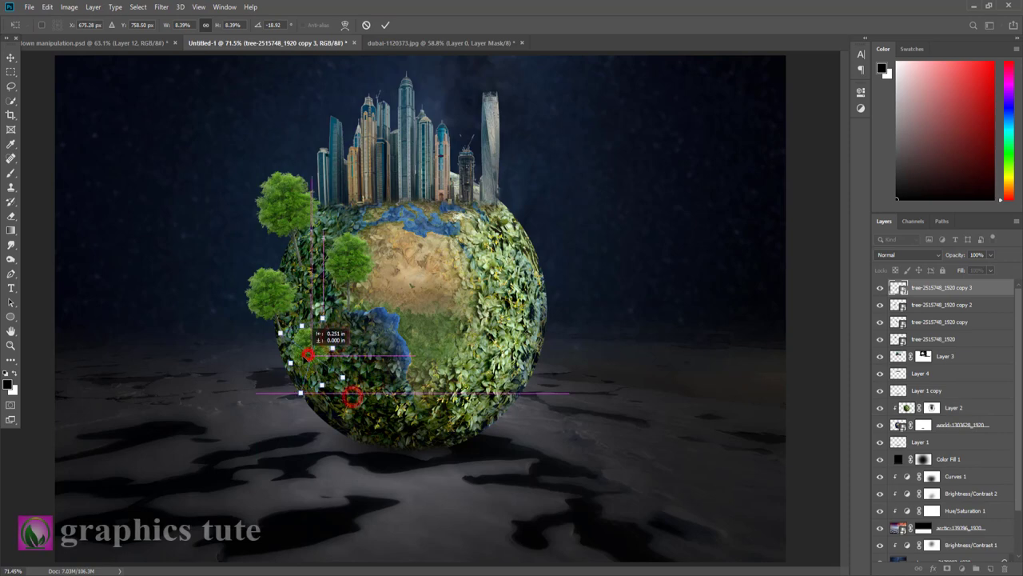
drag(360, 382, 352, 390)
drag(316, 352, 305, 349)
drag(352, 391, 342, 403)
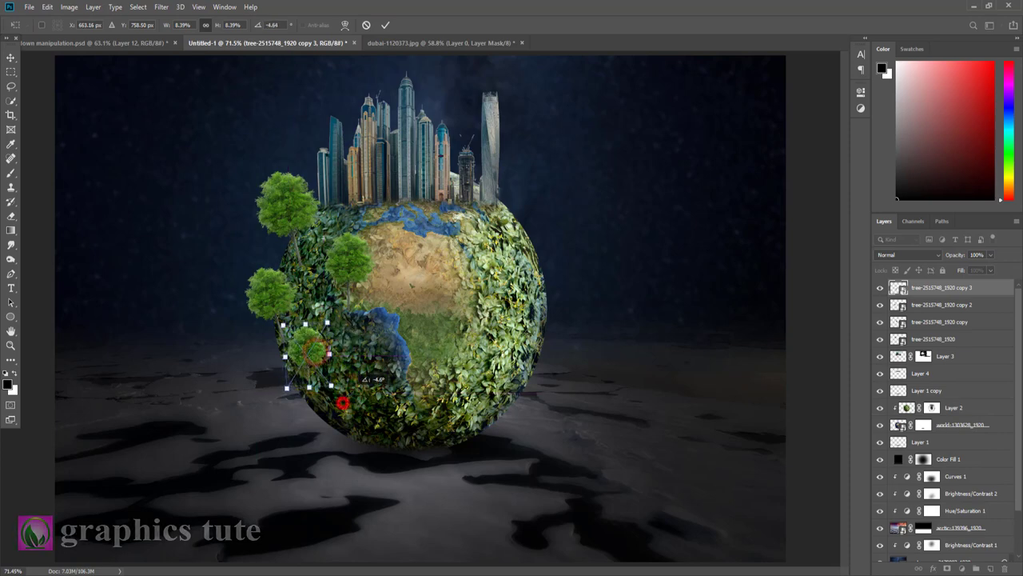
click(385, 25)
Step: Group the tree layers with Ctrl+G and add a layer mask to the group
shift+click(934, 338)
key(ctrl+g)
click(947, 568)
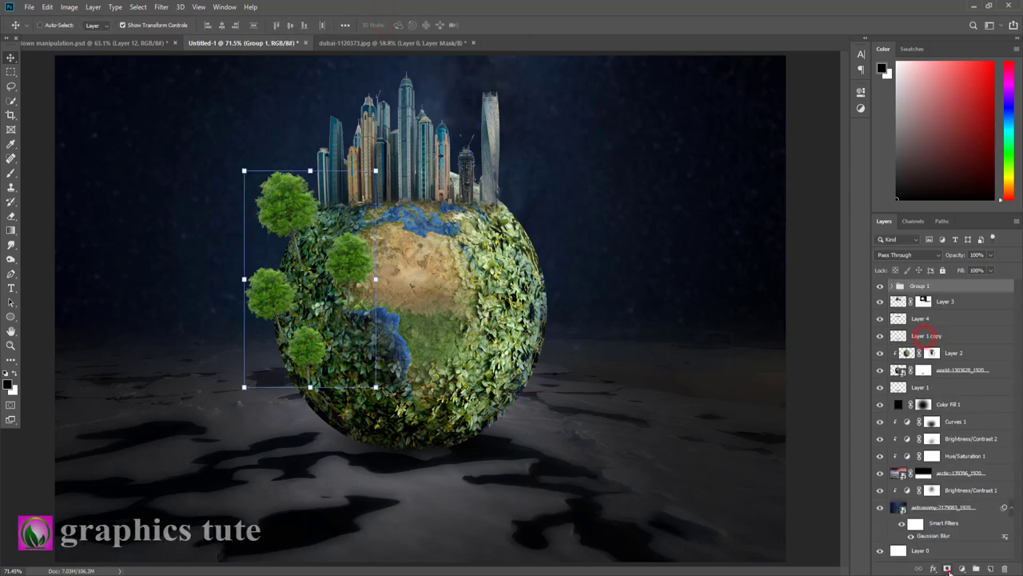
click(11, 344)
drag(276, 329, 316, 328)
key(b)
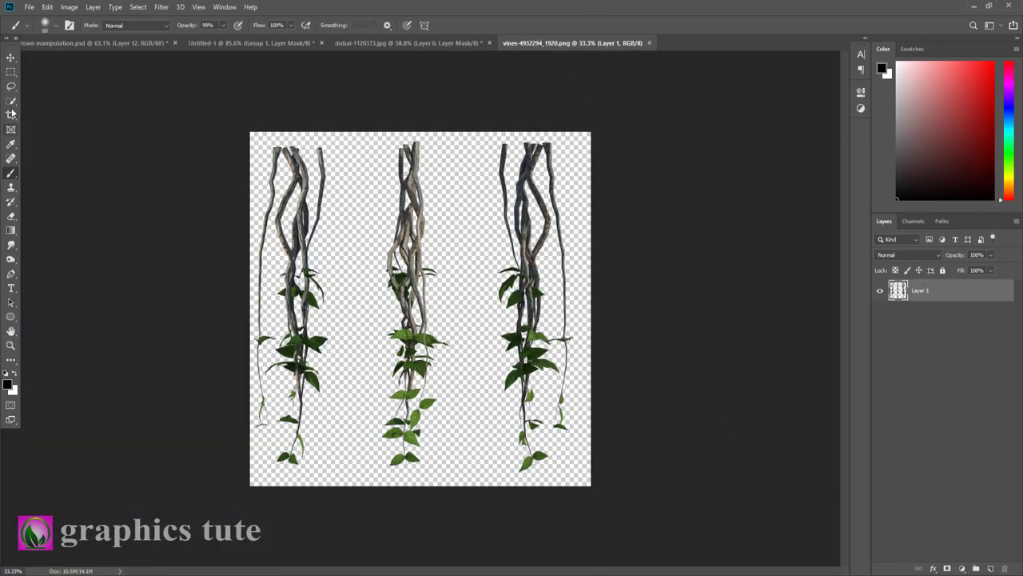
Step: Lasso the middle vine into Untitled-1, place it under Layer 3 and raise it on the globe
click(12, 86)
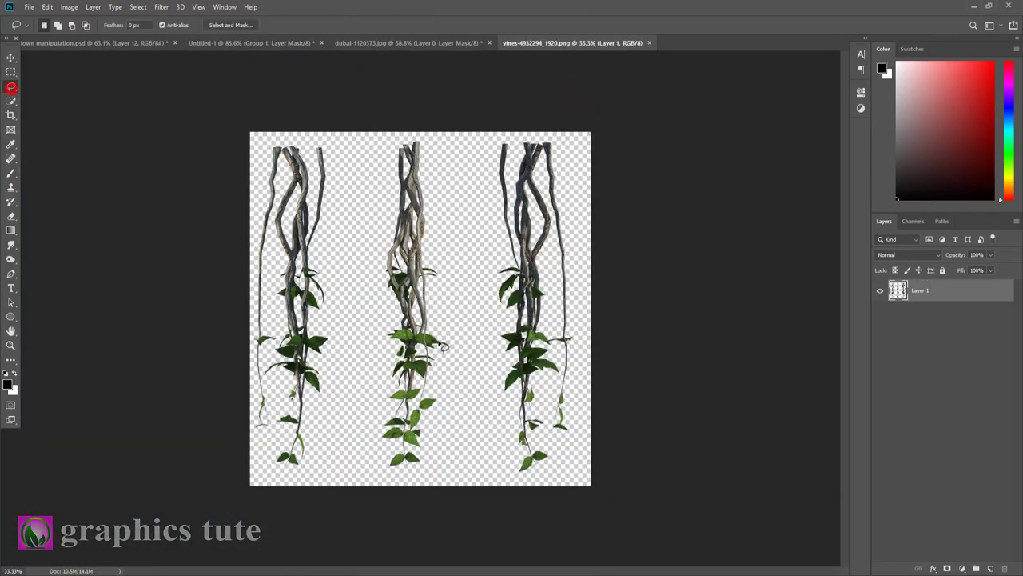
click(11, 58)
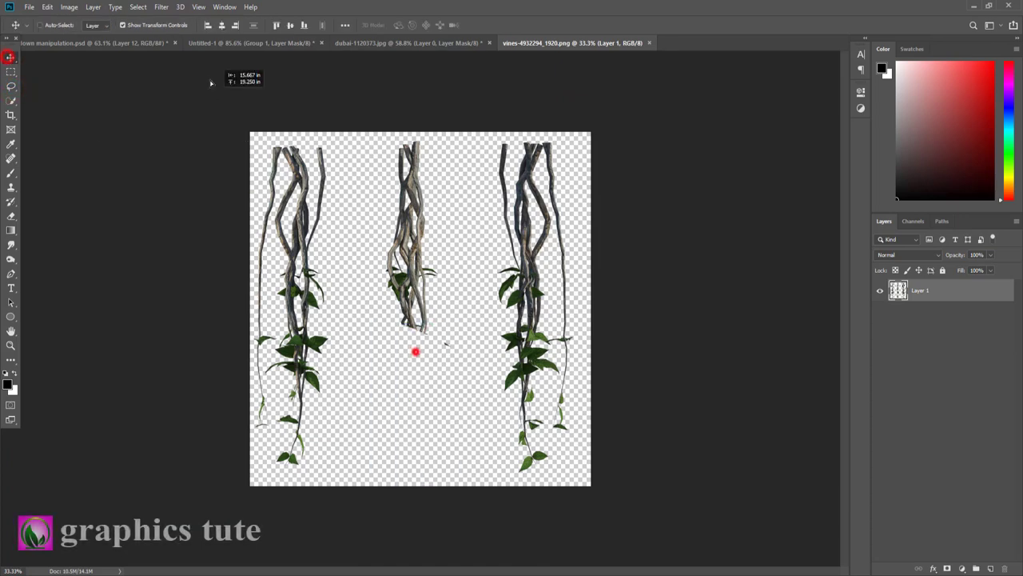
drag(413, 350, 288, 328)
key(ctrl+t)
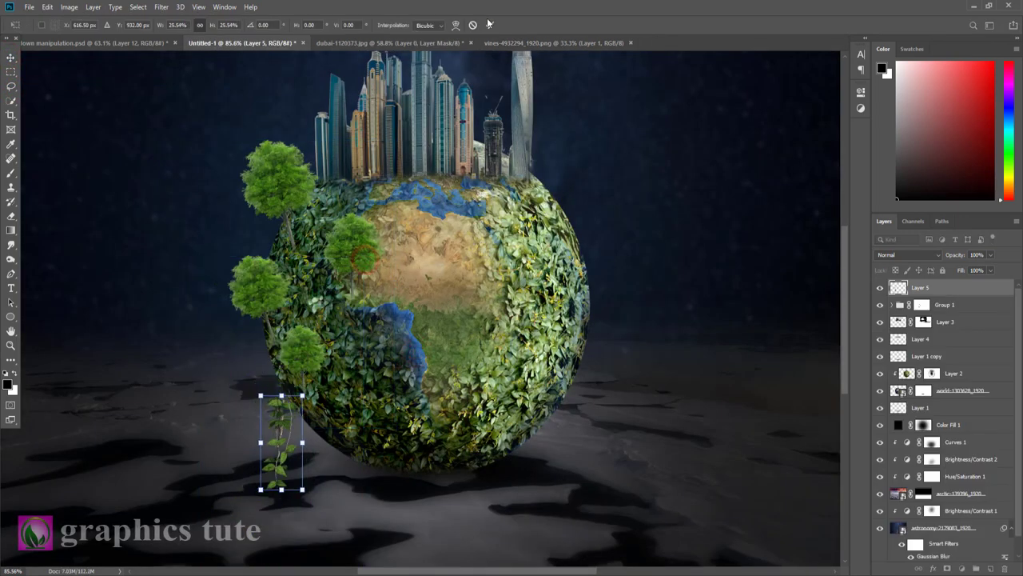
click(490, 24)
drag(919, 288, 919, 321)
drag(280, 444, 286, 244)
Step: Rotate the vine along the trees, then duplicate it and tilt the copy beside the lowest tree
key(ctrl+t)
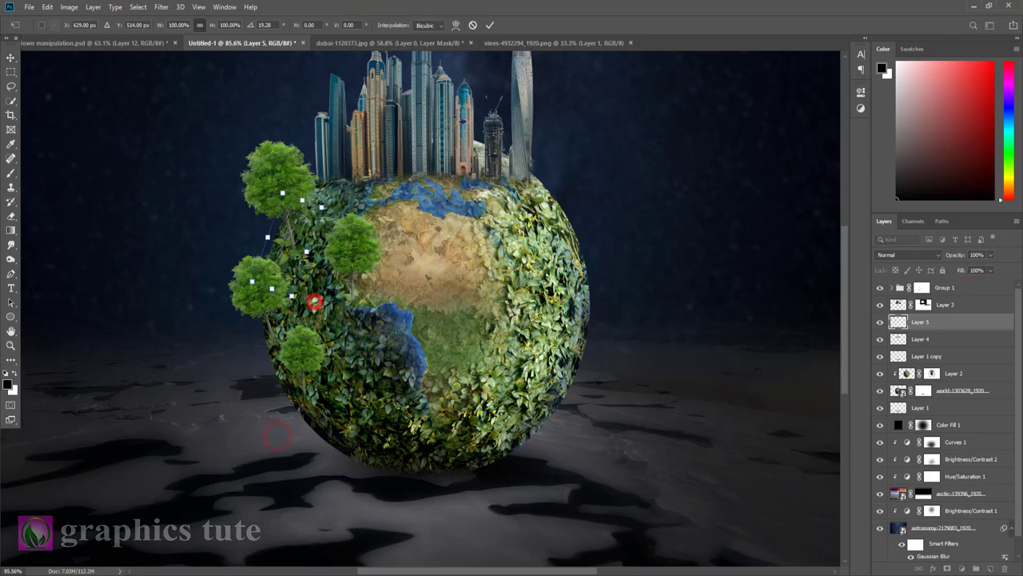
mouse_move(307, 296)
mouse_down()
mouse_move(292, 254)
mouse_move(274, 334)
mouse_up()
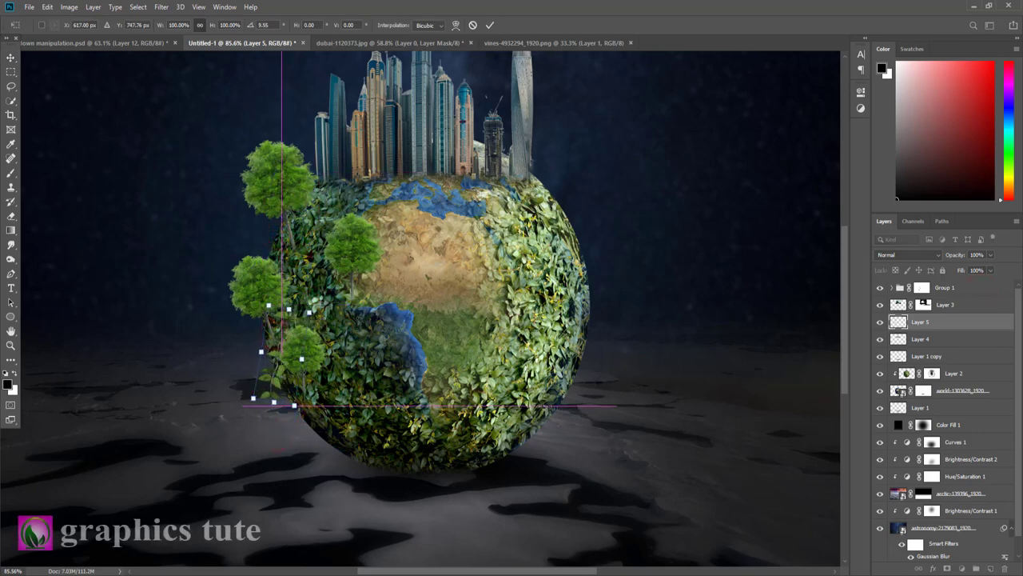
key(Return)
key(ctrl+j)
drag(274, 334, 281, 374)
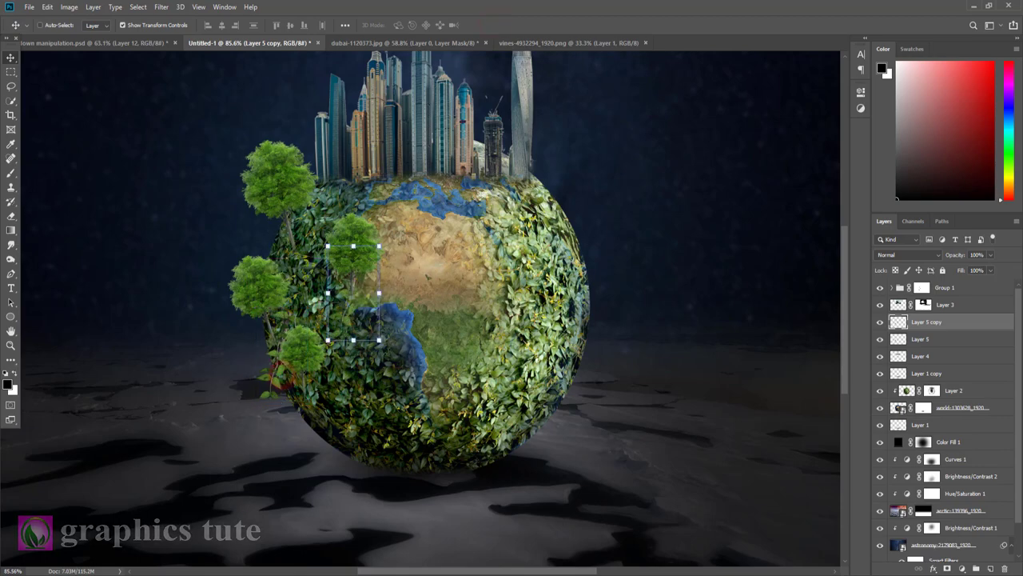
key(ctrl+t)
drag(304, 468, 330, 450)
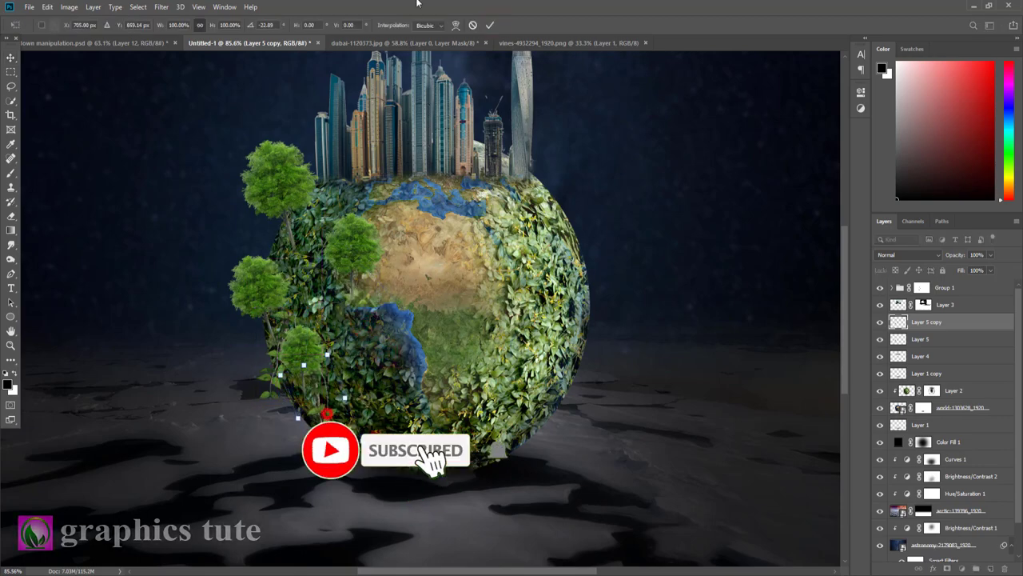
click(489, 24)
Step: Add a third vine copy rotated along the upper trees, then zoom out to the whole scene
key(z)
click(343, 382)
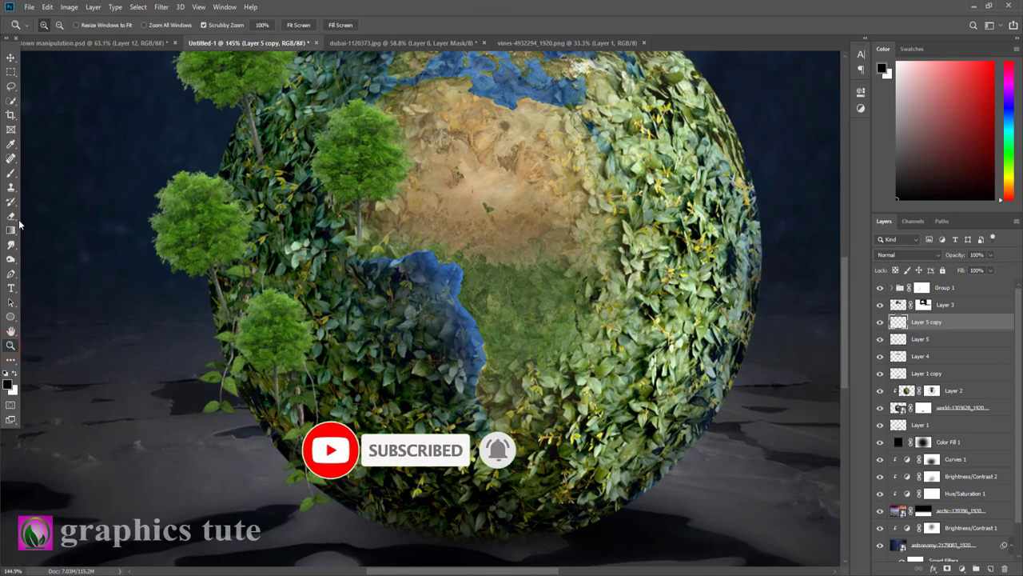
key(e)
key(v)
key(ctrl+0)
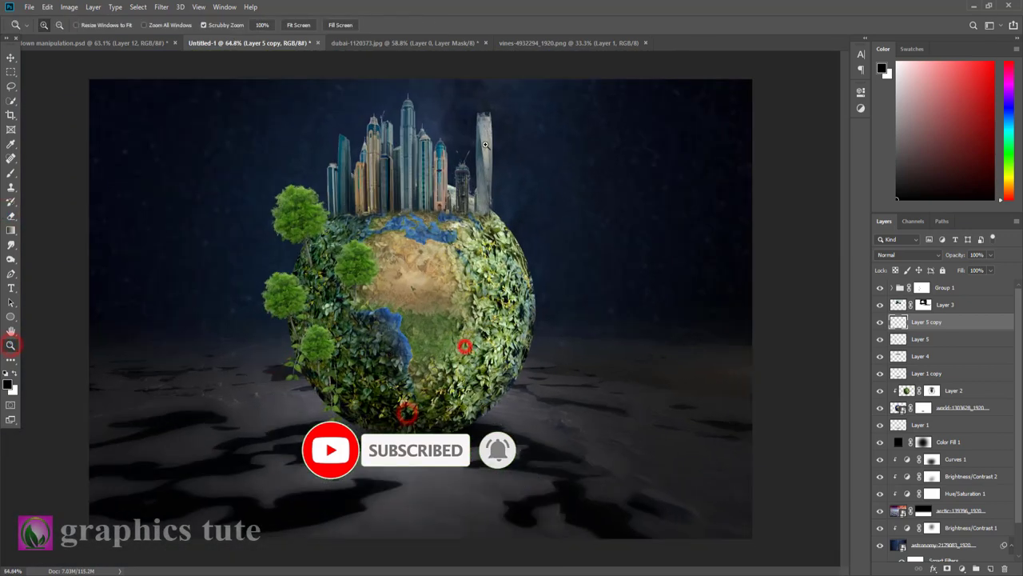
alt+drag(344, 391, 315, 260)
key(ctrl+t)
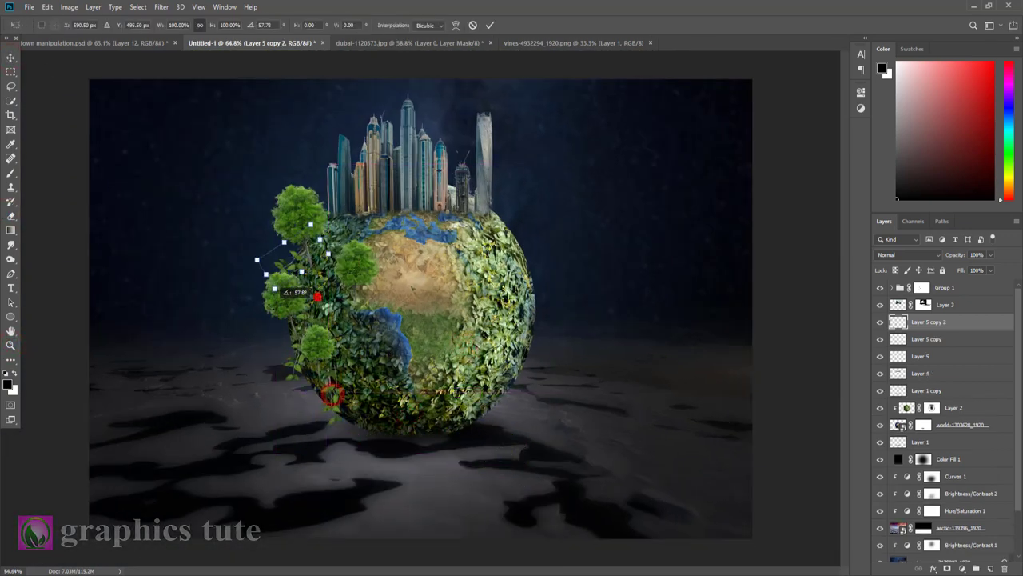
drag(329, 225, 366, 217)
click(490, 25)
key(z)
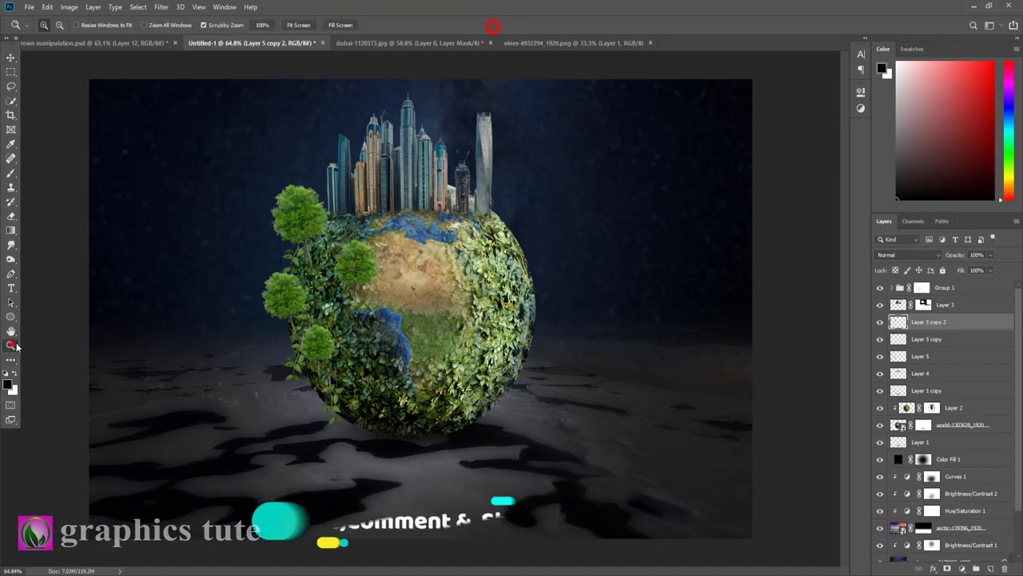
drag(432, 336, 390, 337)
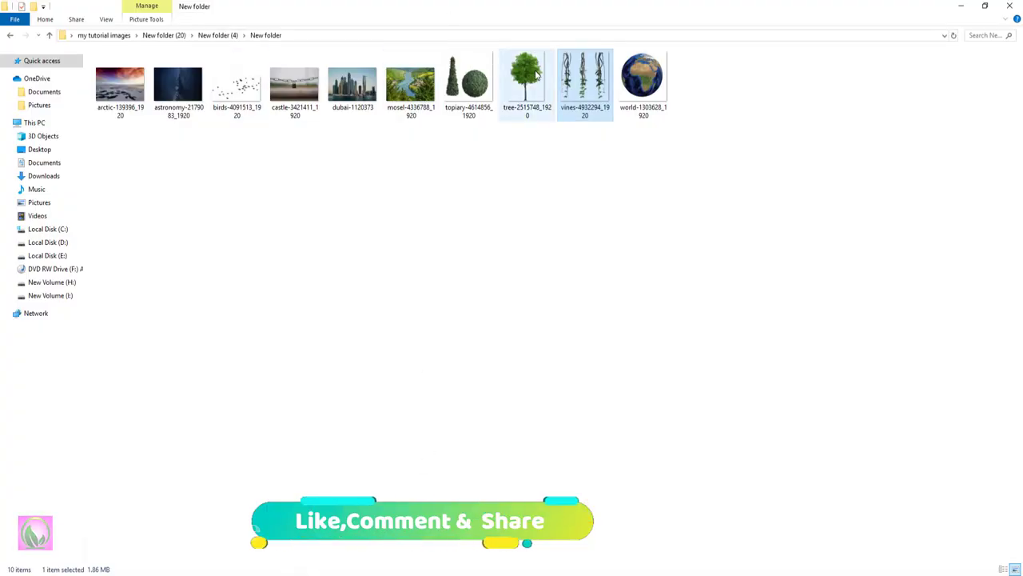
Step: Drag mosel-4336788_1920 from File Explorer onto the Photoshop canvas over the globe
click(410, 94)
drag(412, 97, 410, 573)
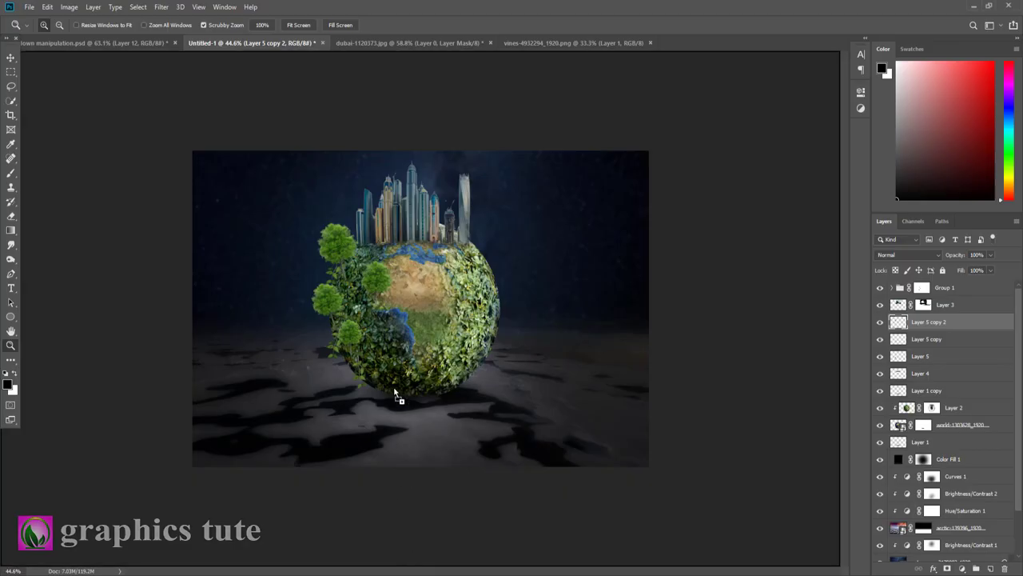
drag(410, 573, 412, 356)
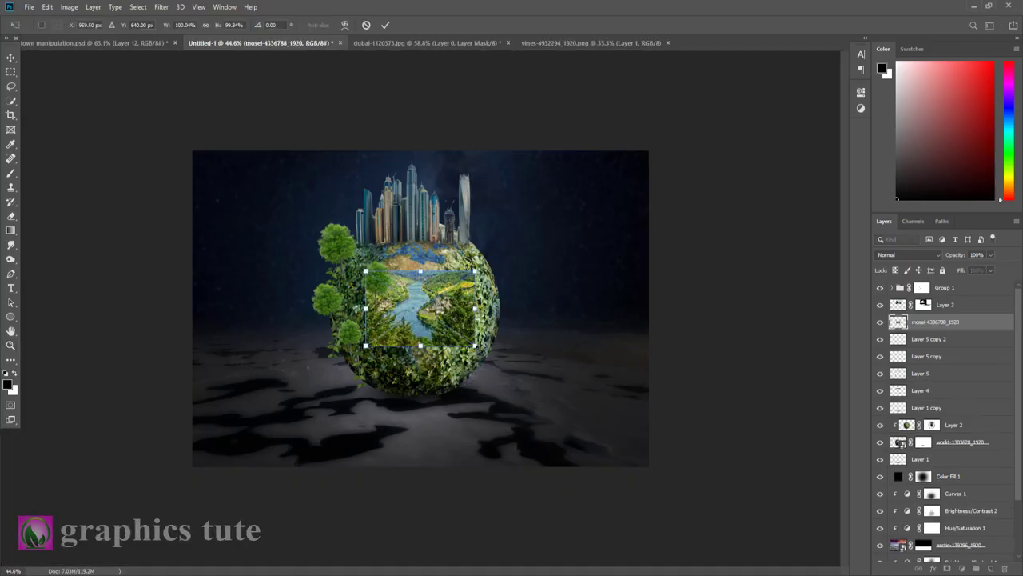
Step: Enlarge the mosel photo to about twice its size and give it an inverted, hiding mask
drag(476, 346, 534, 387)
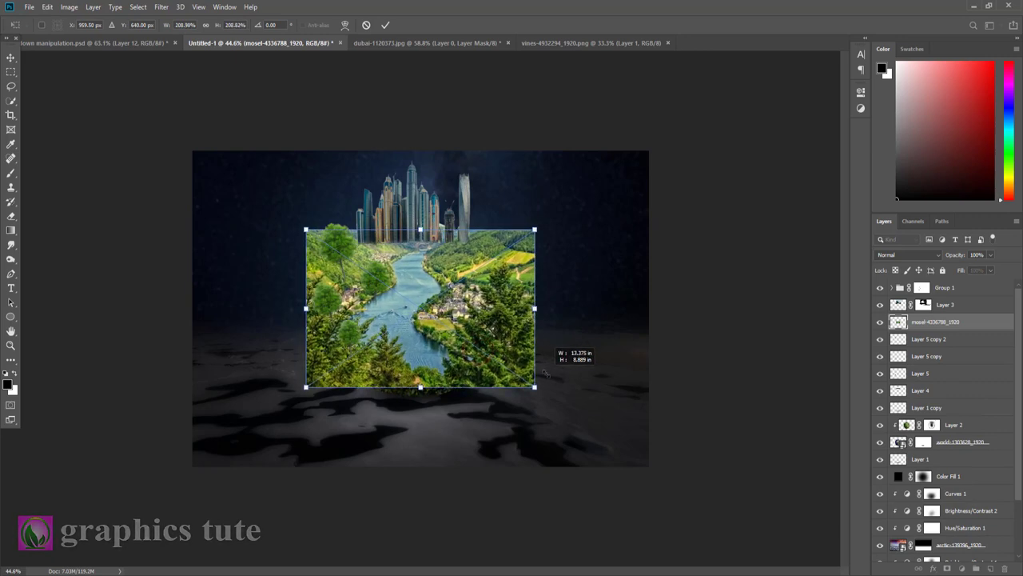
click(386, 25)
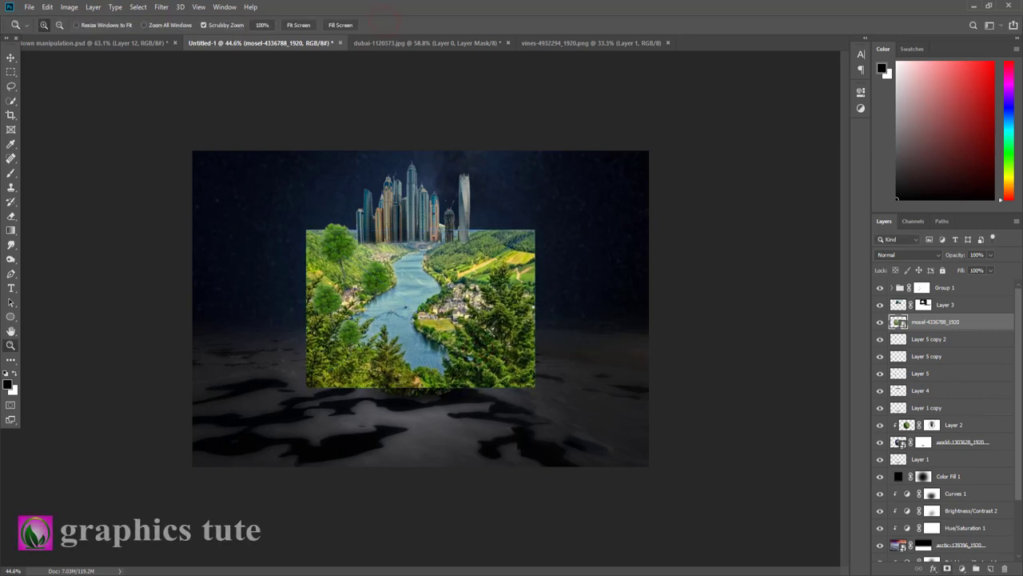
click(947, 569)
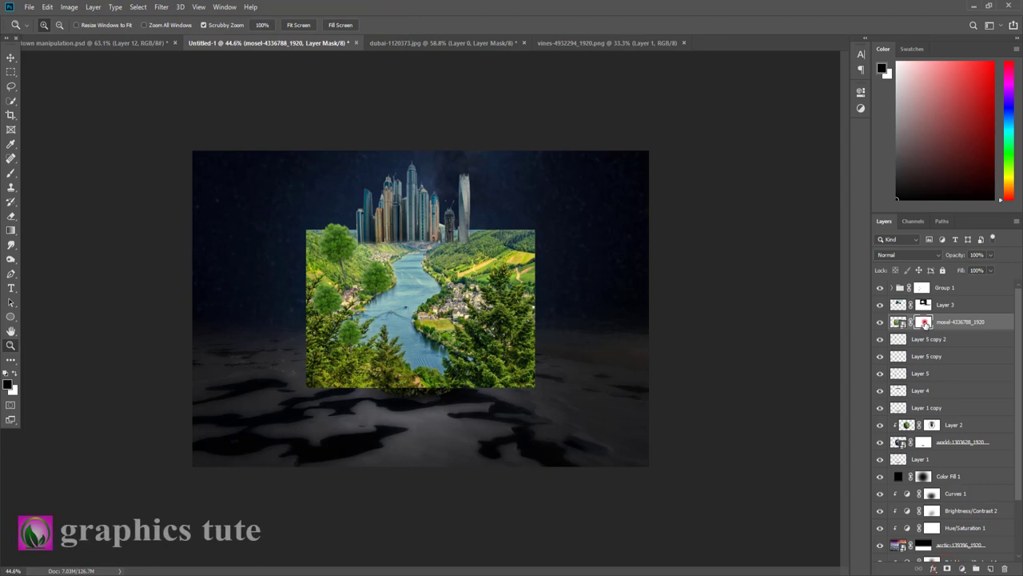
key(ctrl+i)
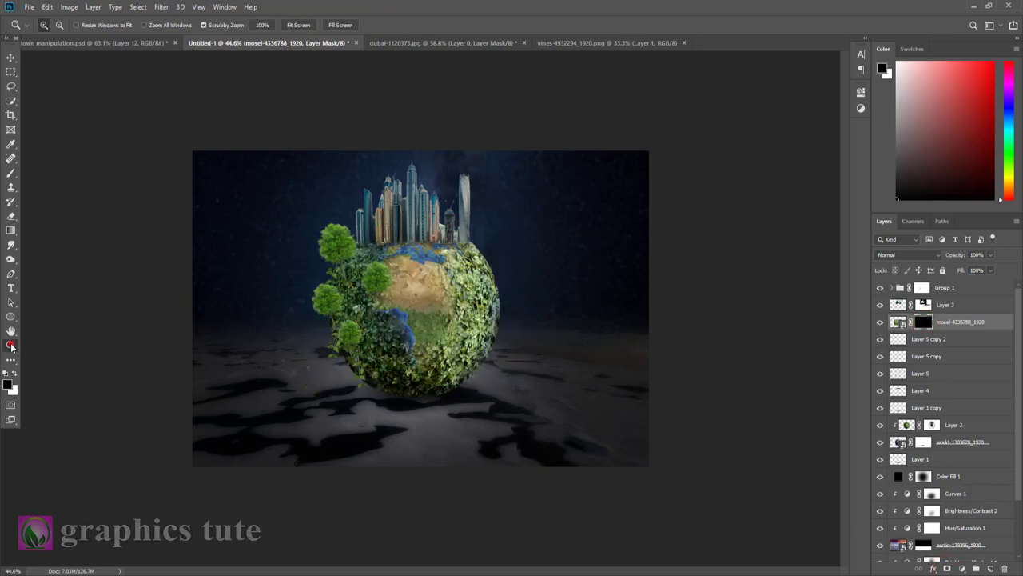
Step: Paint white on the mask to reveal the lake, shifting the layer right inside the globe
drag(470, 354, 496, 434)
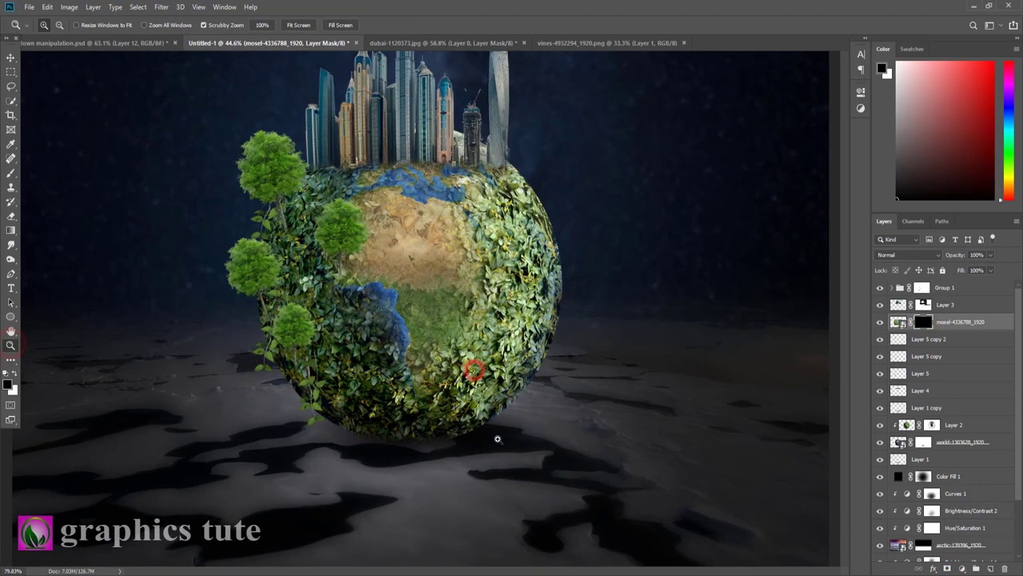
click(11, 174)
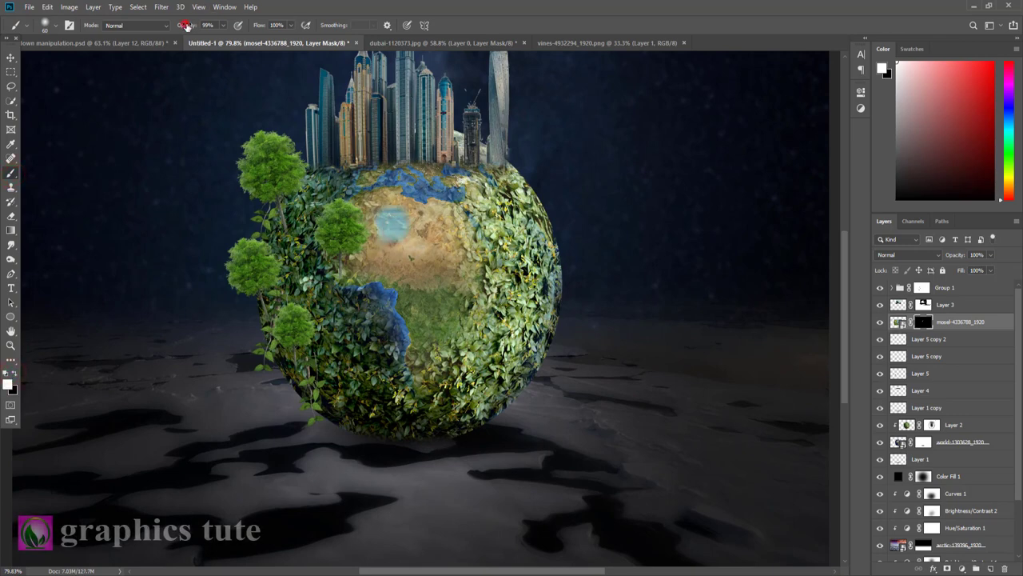
mouse_move(419, 246)
mouse_down()
mouse_move(420, 224)
mouse_move(448, 236)
mouse_move(440, 296)
mouse_move(401, 268)
mouse_move(423, 264)
mouse_up()
click(11, 59)
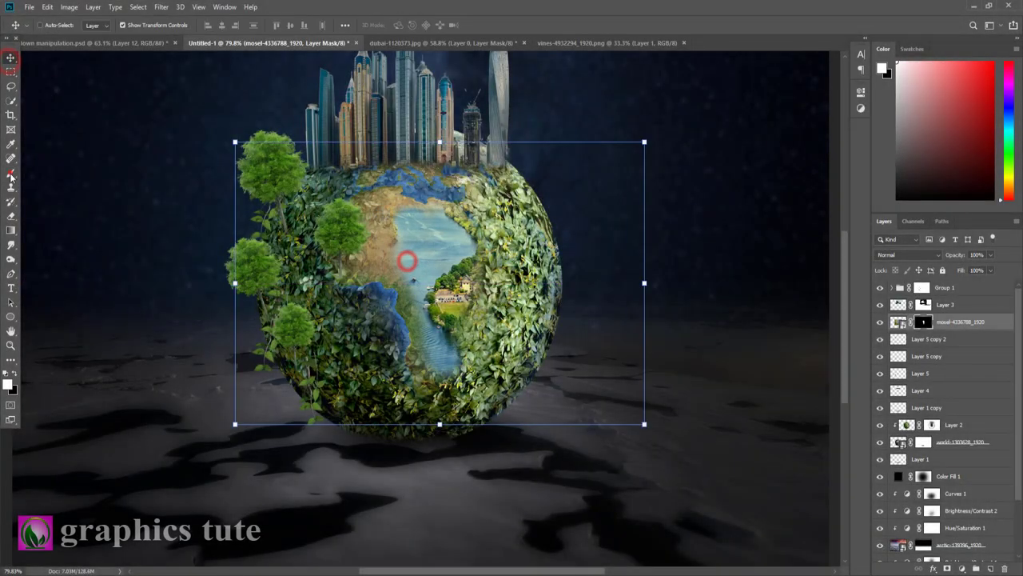
key(b)
mouse_move(388, 232)
mouse_down()
mouse_move(430, 370)
mouse_move(389, 244)
mouse_move(424, 228)
mouse_up()
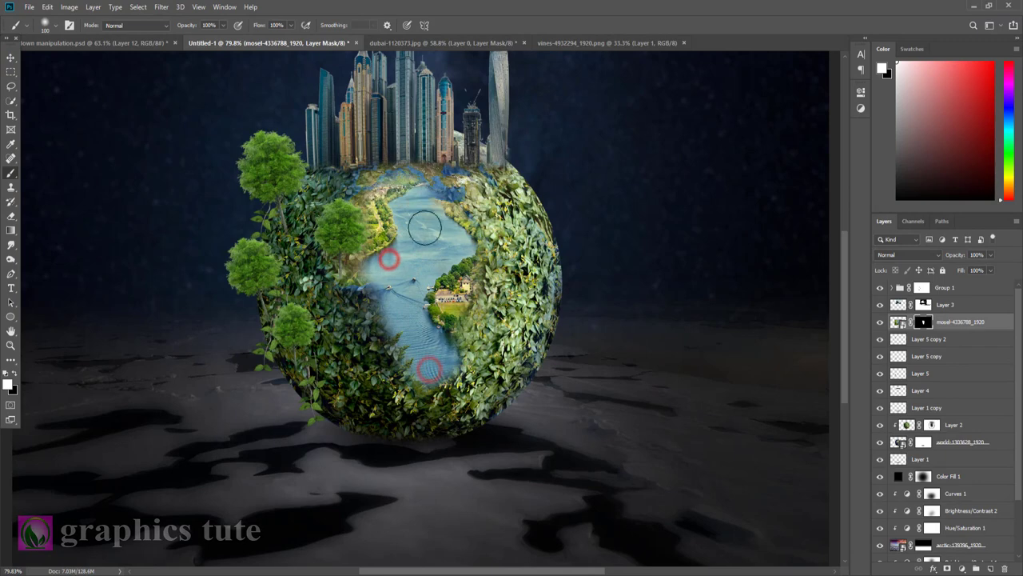
mouse_move(403, 351)
mouse_down()
mouse_move(336, 272)
mouse_move(424, 372)
mouse_up()
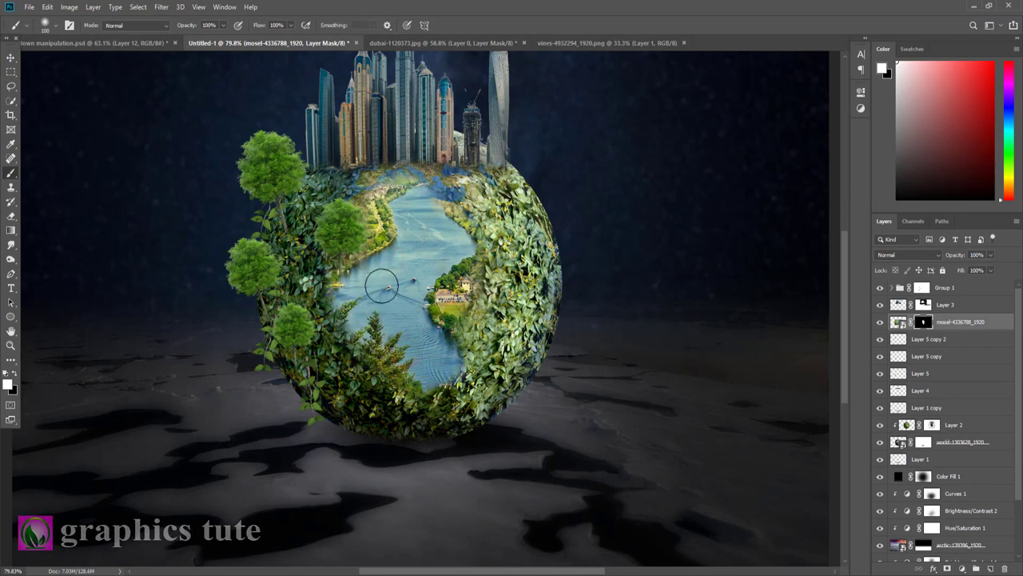
key(v)
drag(381, 285, 433, 283)
Step: Paint black to blend the lake's left edge and trim its upper-right and lower edges
key(b)
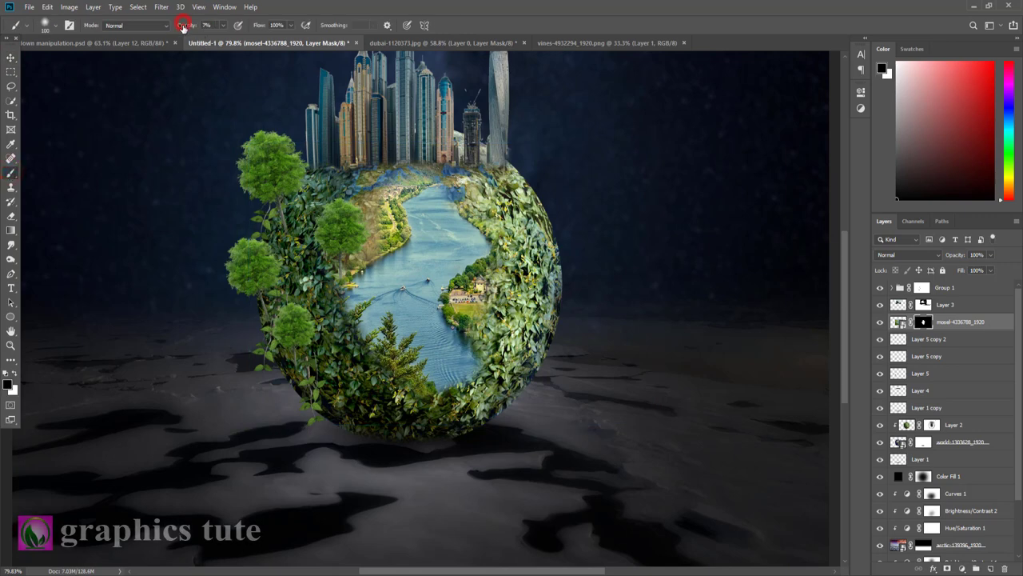
drag(337, 307, 366, 342)
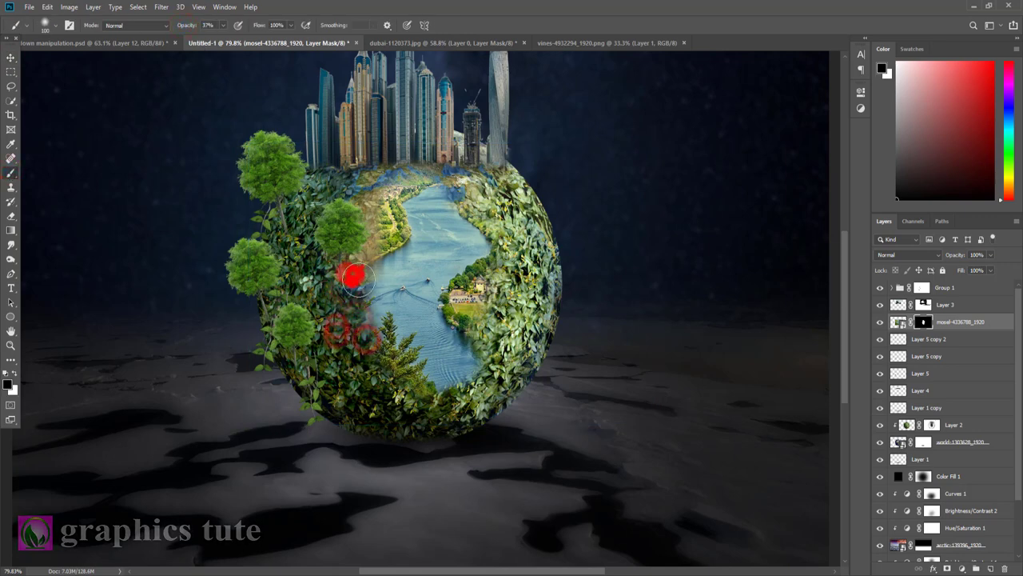
mouse_move(480, 209)
mouse_down()
mouse_move(495, 352)
mouse_move(431, 376)
mouse_move(376, 344)
mouse_move(352, 260)
mouse_up()
click(468, 354)
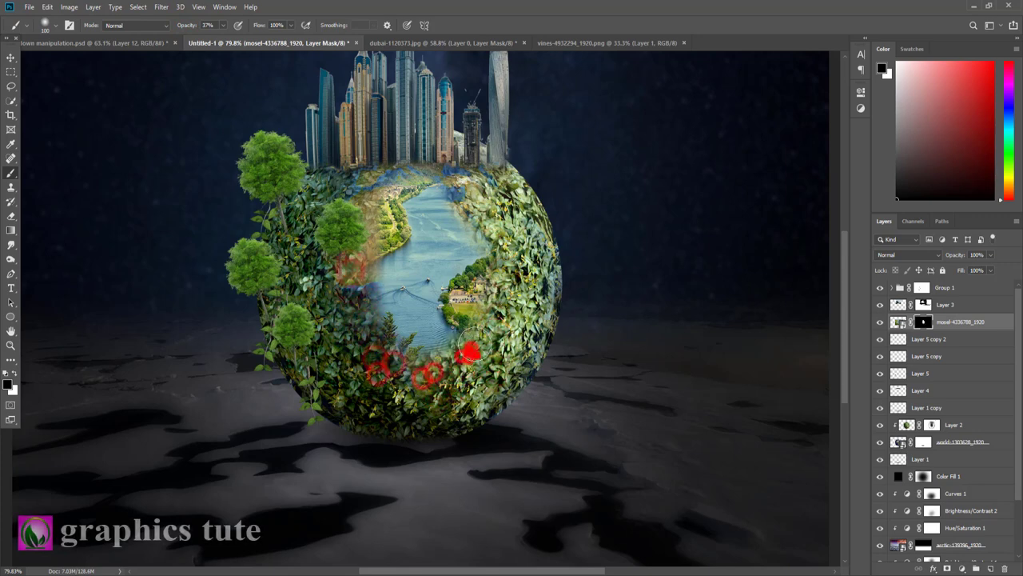
click(456, 199)
mouse_move(455, 200)
mouse_down()
mouse_move(470, 234)
mouse_move(460, 232)
mouse_up()
Step: Refine the lake's edges, restoring water with white and hiding it into the leaves with black
key(x)
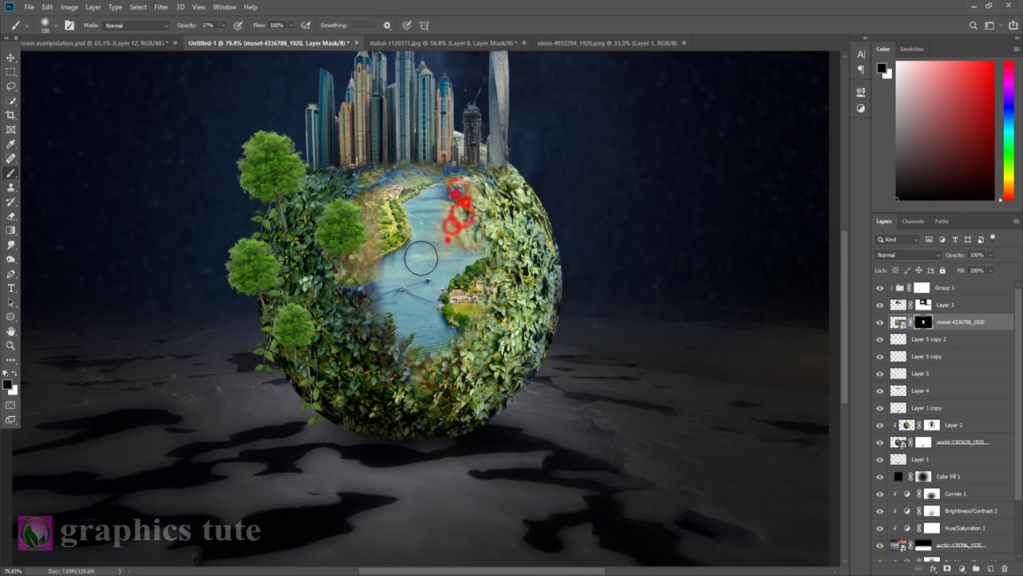
click(410, 270)
click(382, 276)
drag(454, 174, 474, 233)
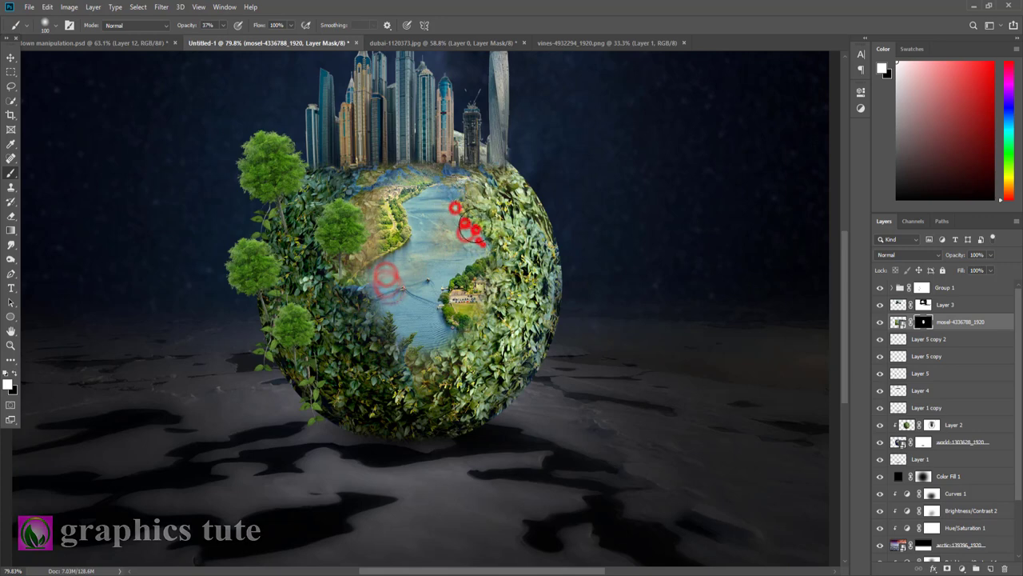
drag(460, 192, 456, 264)
click(447, 280)
click(409, 302)
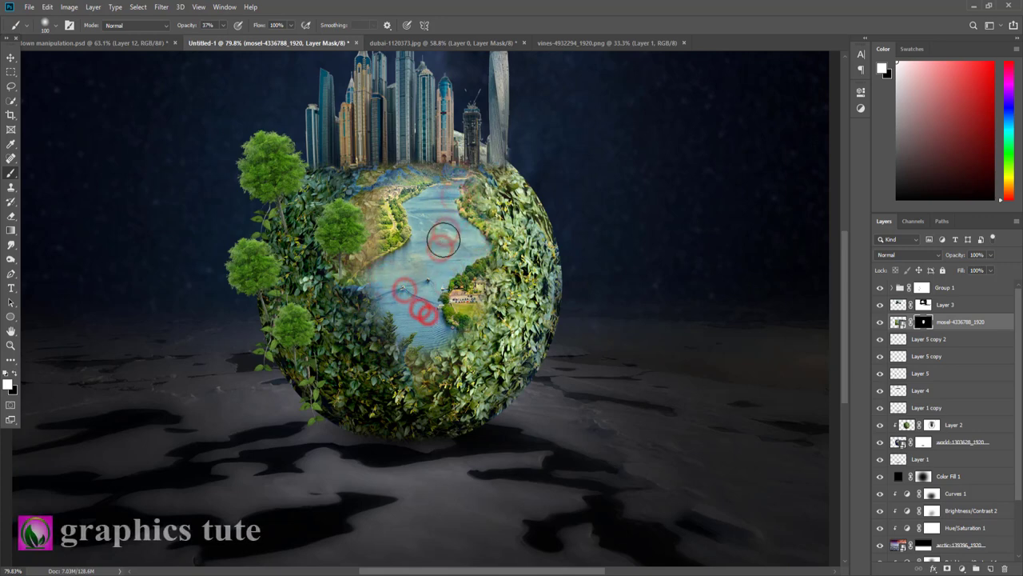
key(x)
drag(354, 270, 355, 281)
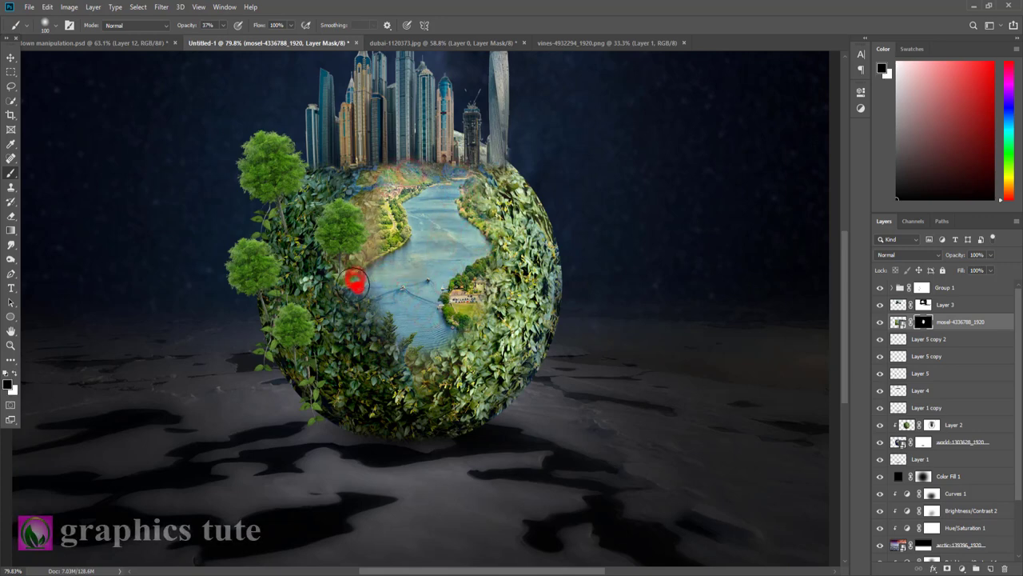
drag(401, 364, 453, 343)
click(404, 356)
Step: Apply Hue/Saturation to the mosel image: Saturation +36, Lightness -16, Hue +3
click(898, 322)
click(69, 6)
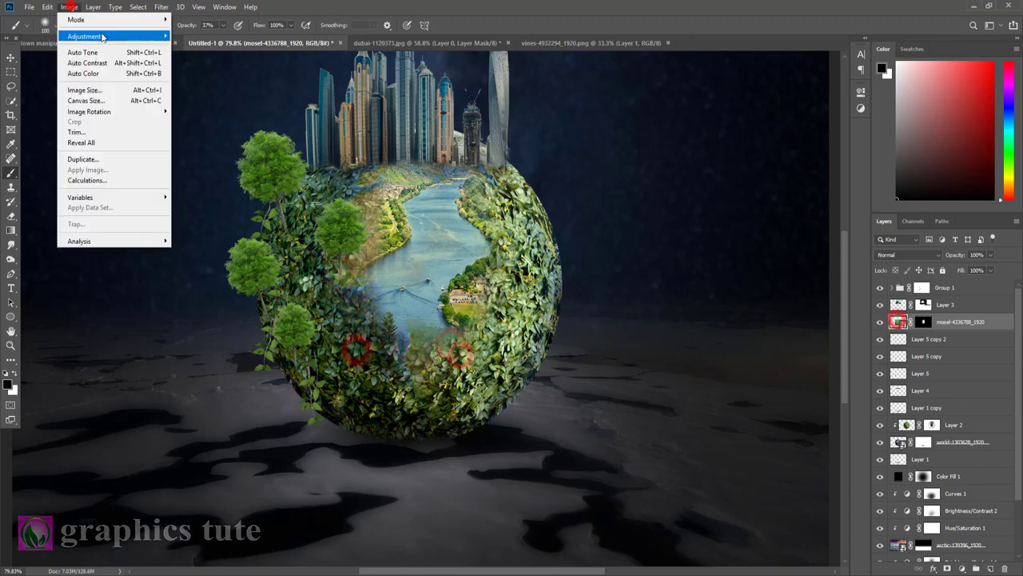
click(224, 94)
drag(480, 217, 498, 216)
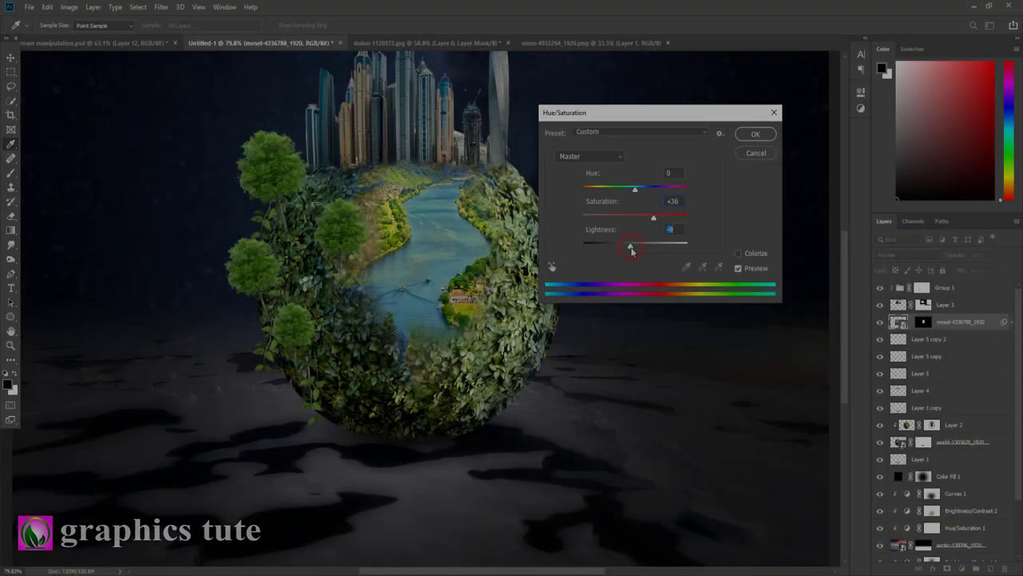
drag(633, 247, 627, 247)
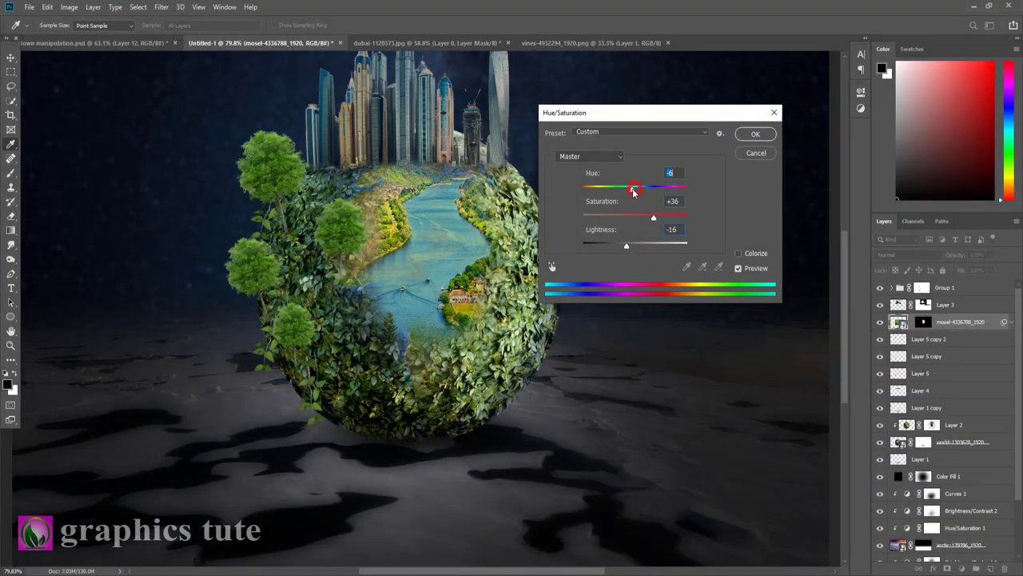
drag(633, 190, 642, 192)
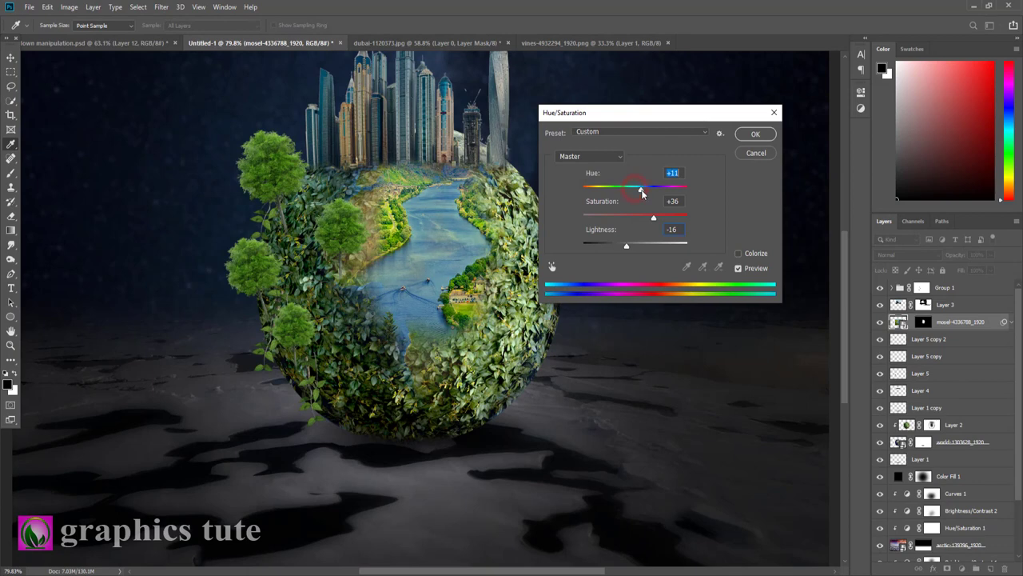
click(754, 134)
Step: Toggle the river layer on and off to compare the globe, leaving it visible
click(879, 321)
click(879, 321)
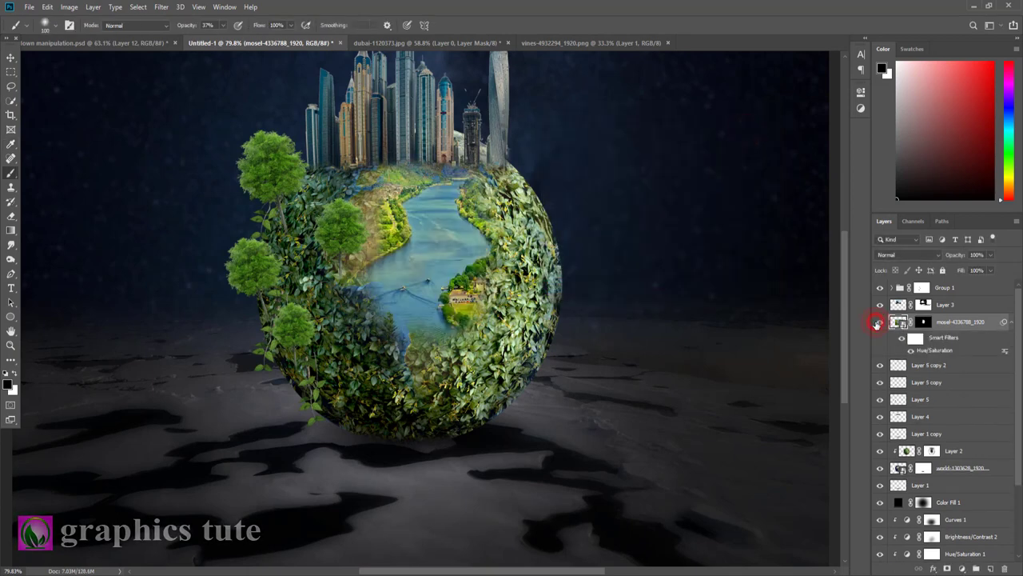
click(880, 321)
click(879, 322)
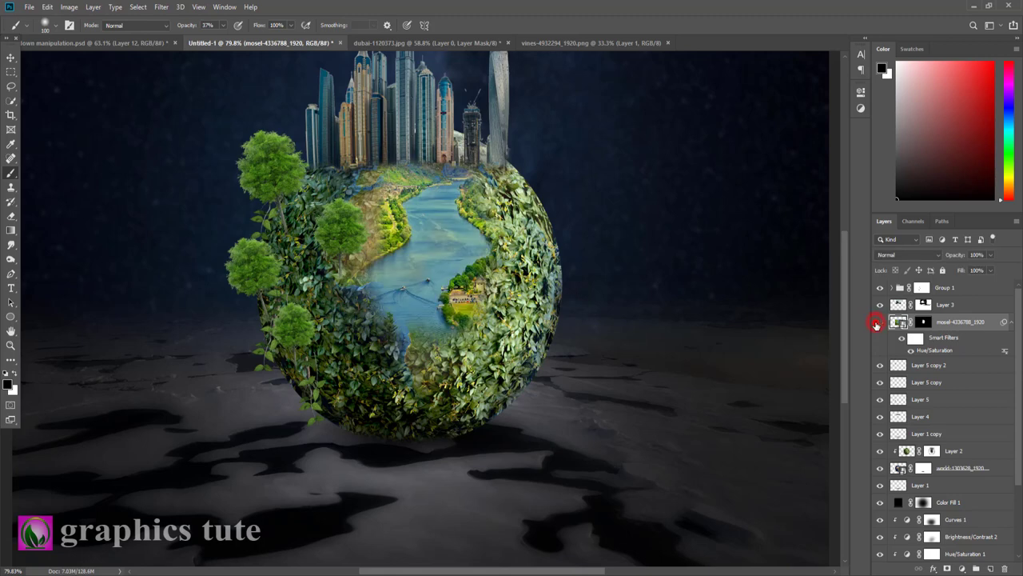
click(880, 322)
click(879, 322)
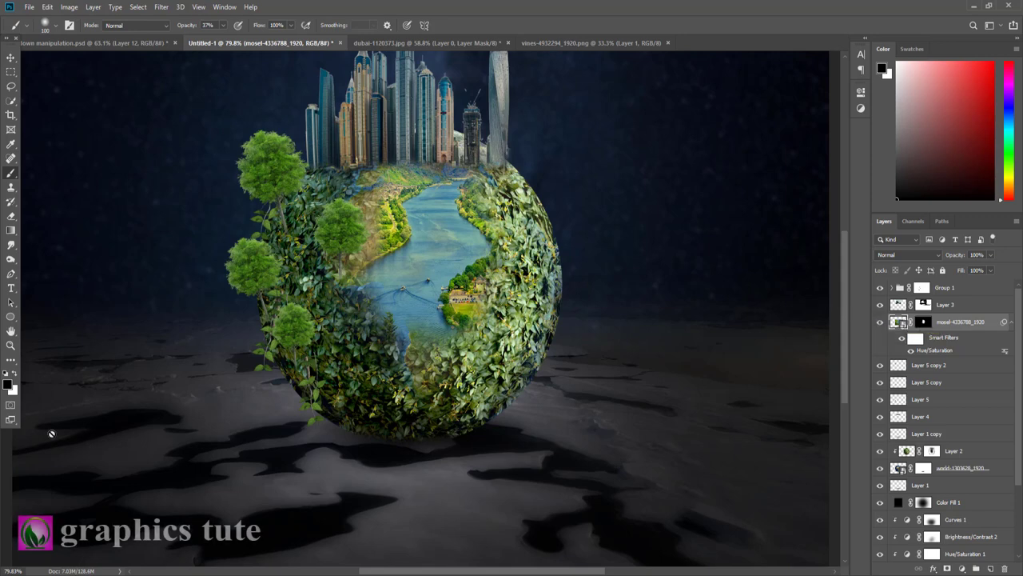
Step: Zoom out and drag the birds-4091513_1920 image into the composition
click(10, 345)
alt+click(435, 434)
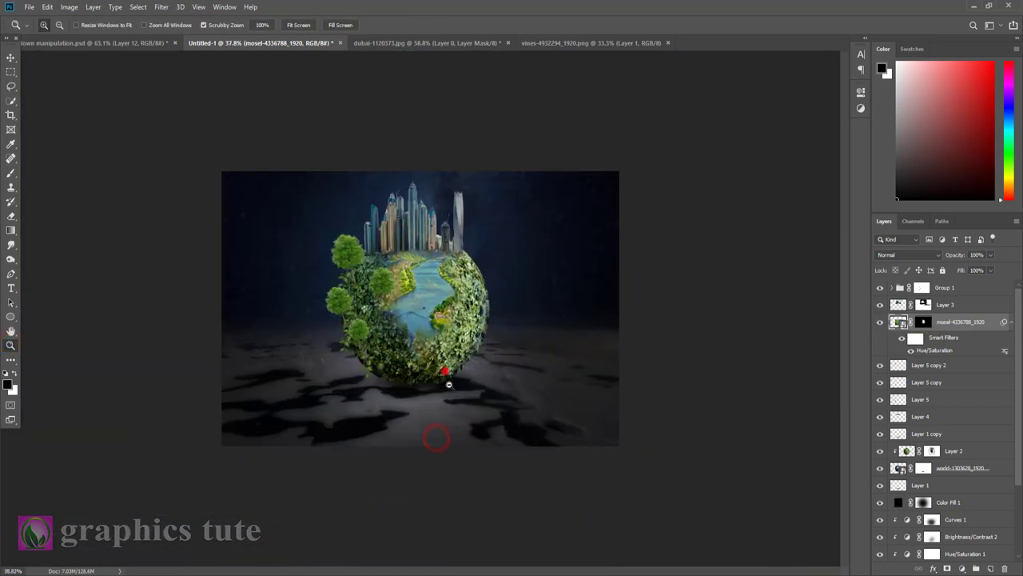
drag(434, 434, 452, 394)
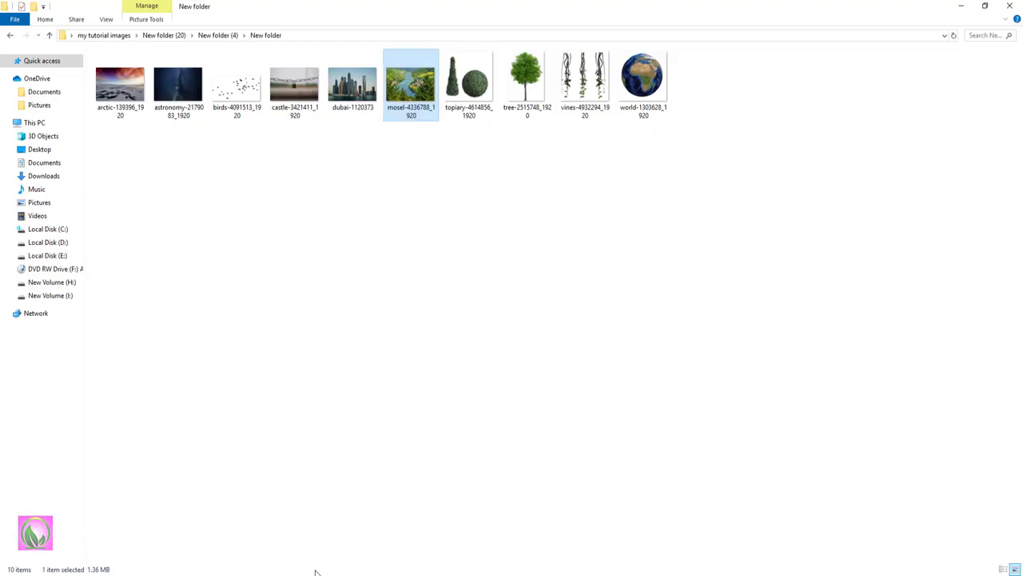
click(242, 100)
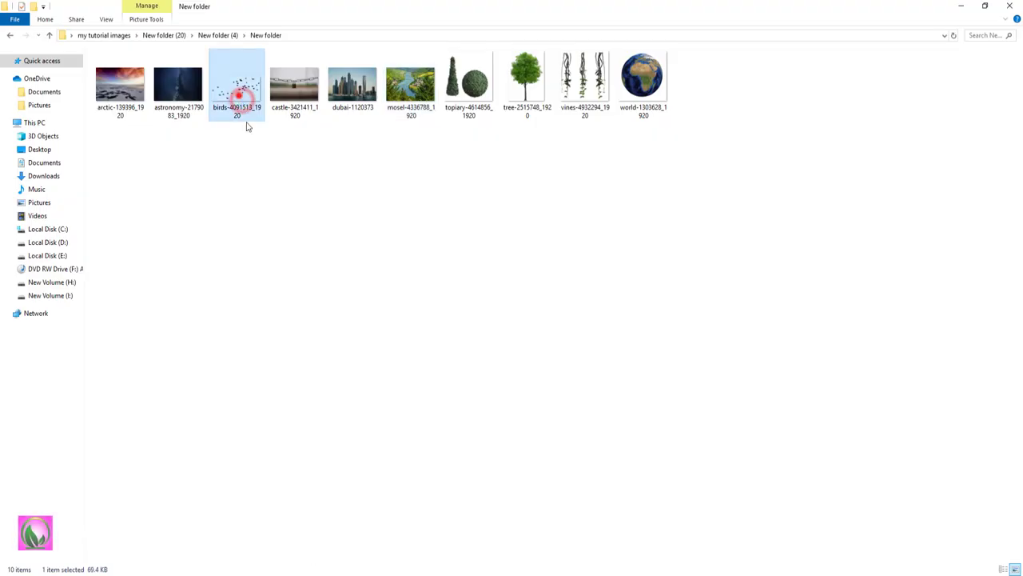
mouse_move(247, 127)
mouse_down()
mouse_move(434, 445)
mouse_move(604, 235)
mouse_up()
Step: Shrink the birds into a small flock over the globe's centre
drag(642, 192, 462, 286)
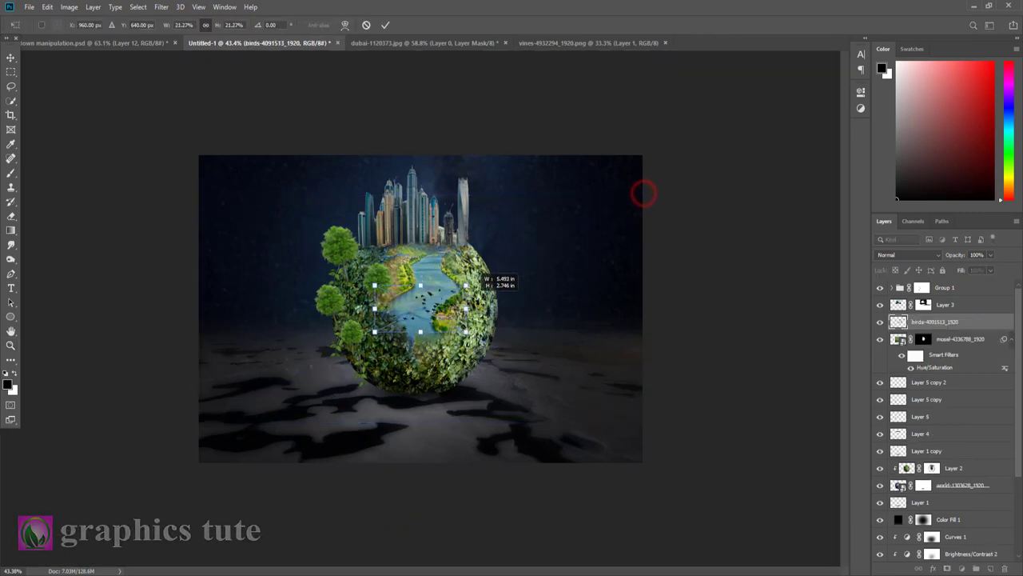
click(383, 25)
key(z)
click(402, 273)
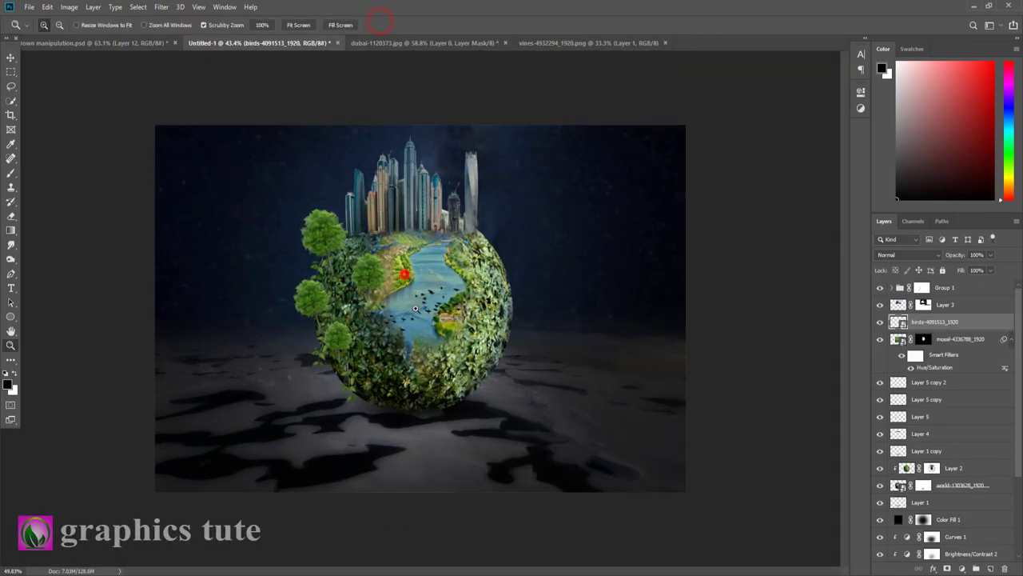
click(12, 57)
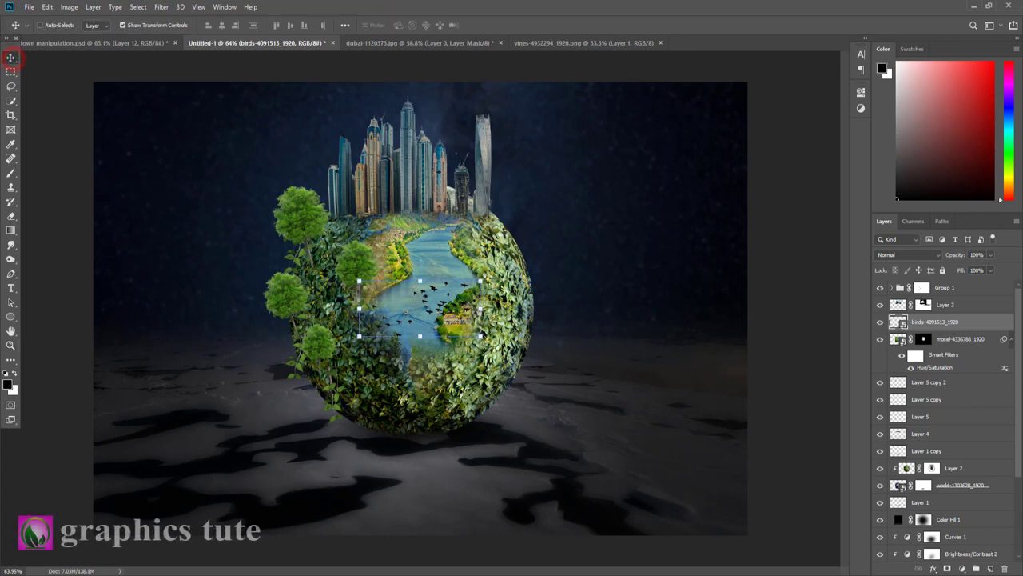
mouse_move(480, 336)
mouse_down()
mouse_move(487, 345)
mouse_move(340, 209)
mouse_move(364, 241)
mouse_up()
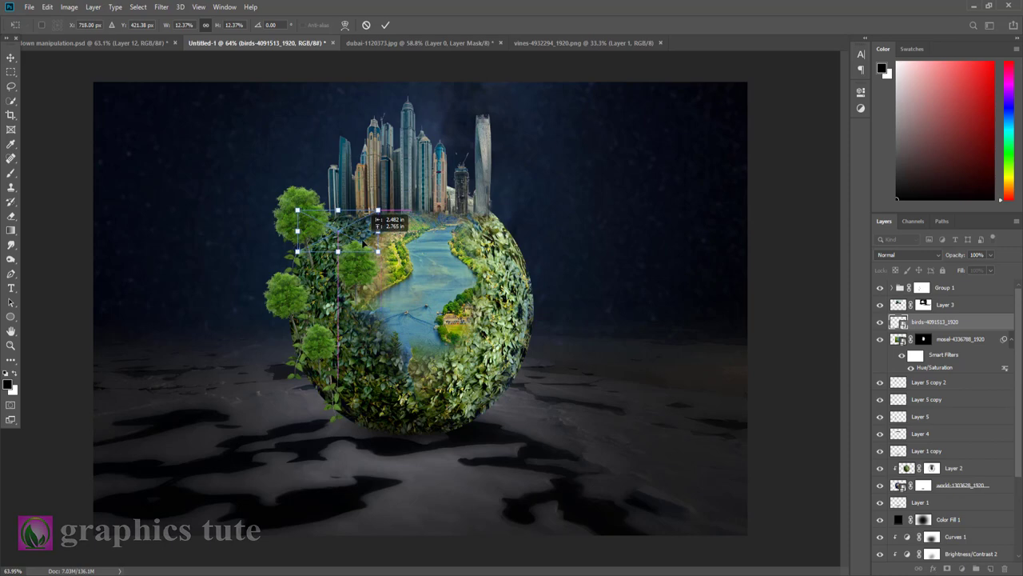
click(385, 27)
key(z)
Step: Rotate the flock about 42 degrees, then duplicate it and move the copy onto the river
click(351, 231)
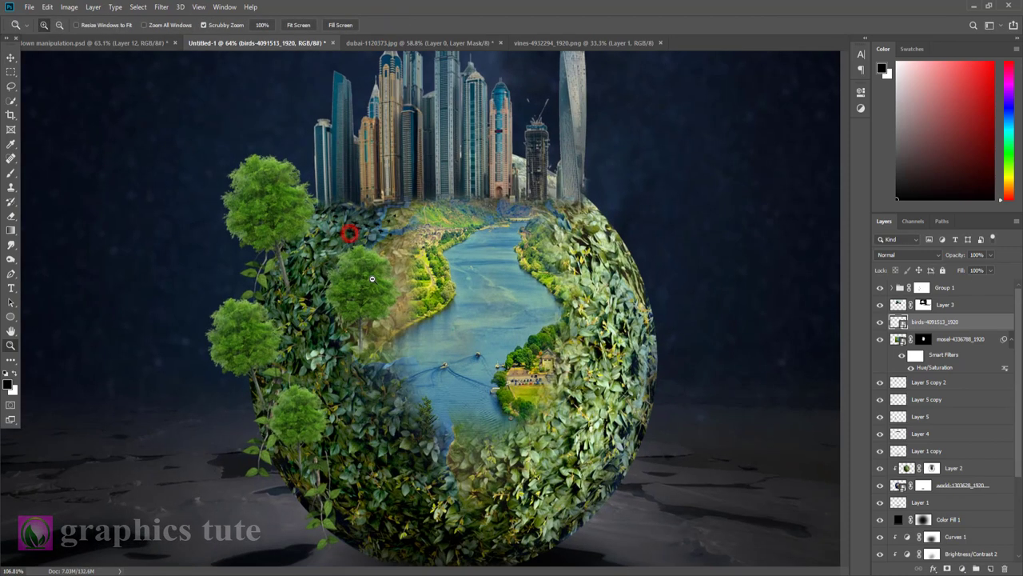
click(11, 57)
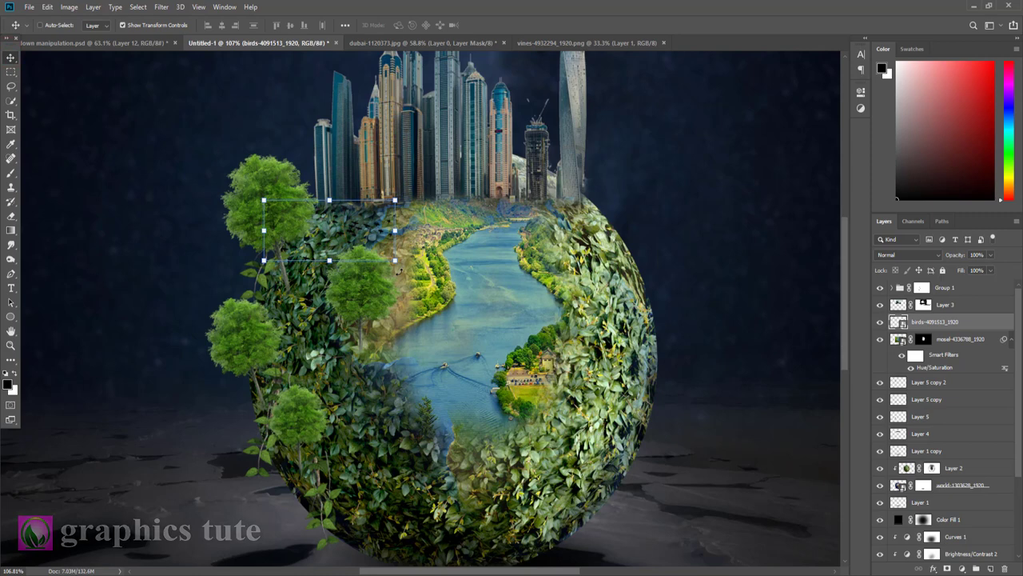
mouse_move(352, 255)
mouse_down()
mouse_move(399, 242)
mouse_move(308, 284)
mouse_up()
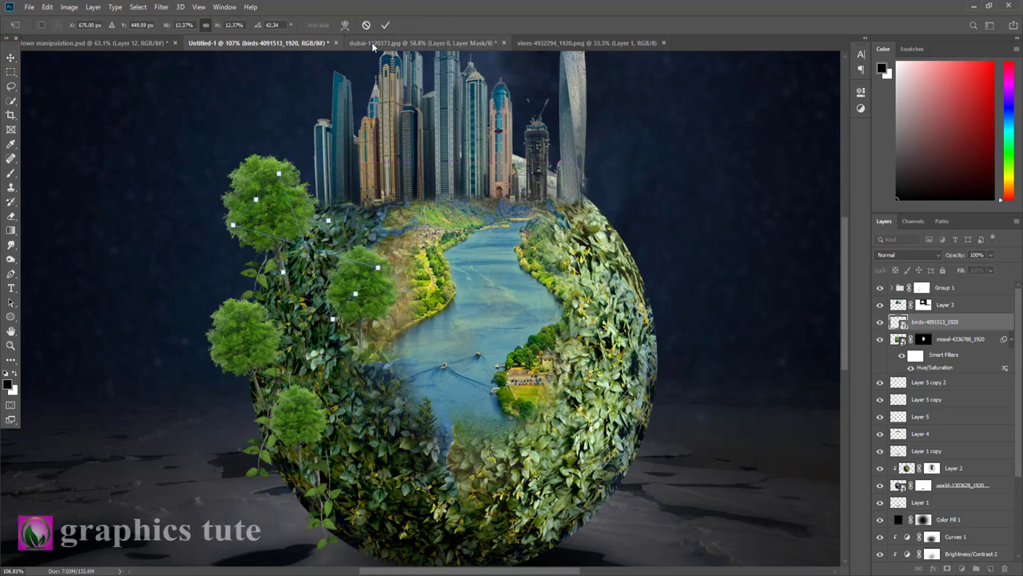
click(386, 25)
key(ctrl+j)
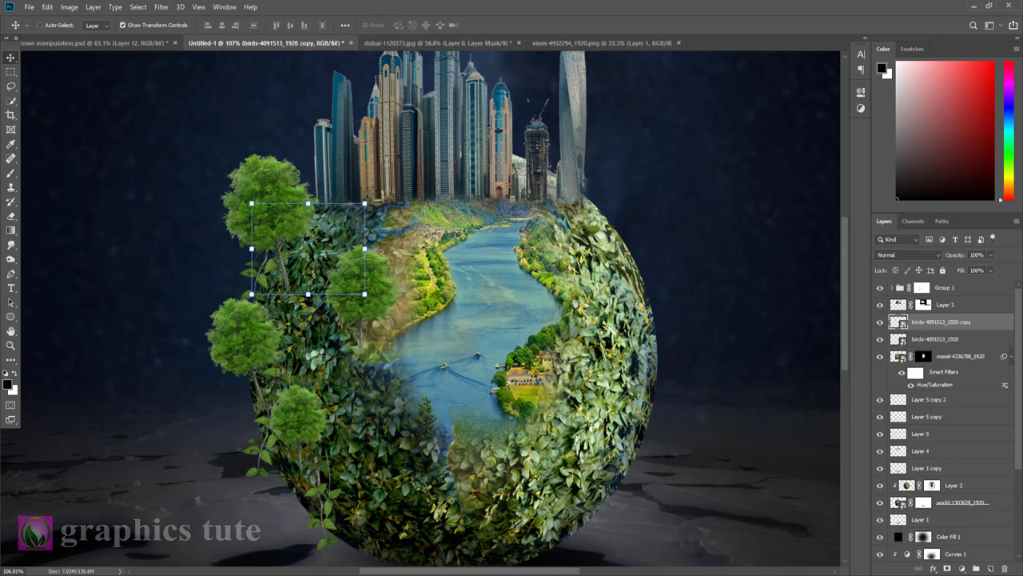
click(361, 209)
mouse_move(378, 289)
mouse_down()
mouse_move(498, 314)
mouse_move(448, 276)
mouse_move(460, 258)
mouse_up()
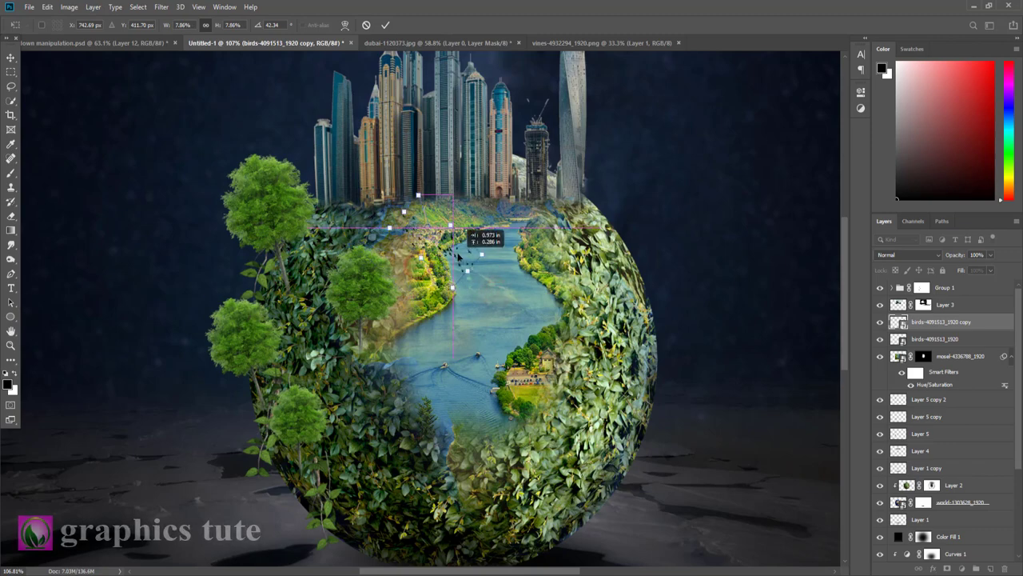
click(386, 25)
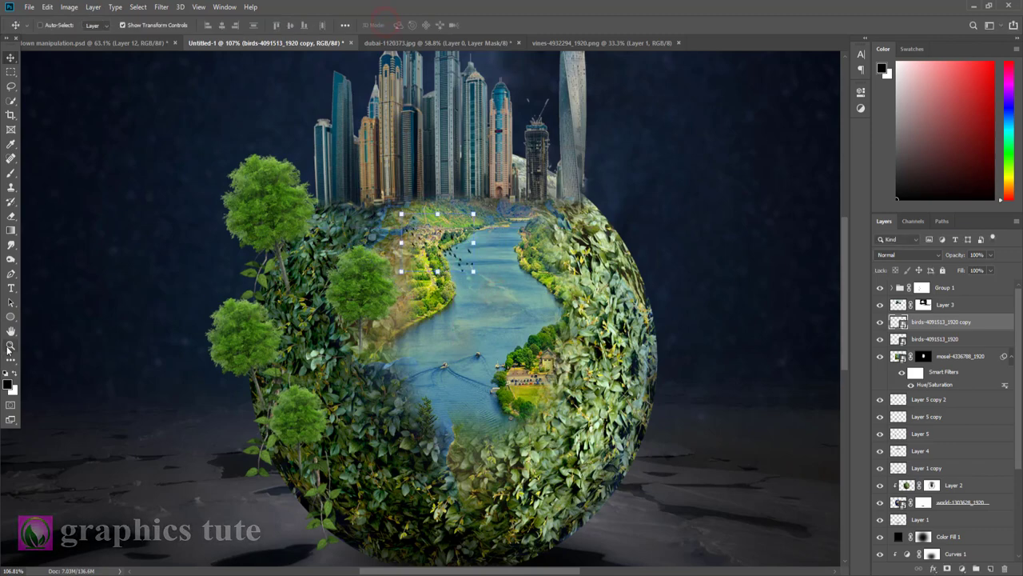
Step: Zoom out, drag the chain-and-padlock image in and scale it down across the globe
click(10, 345)
drag(447, 376, 464, 359)
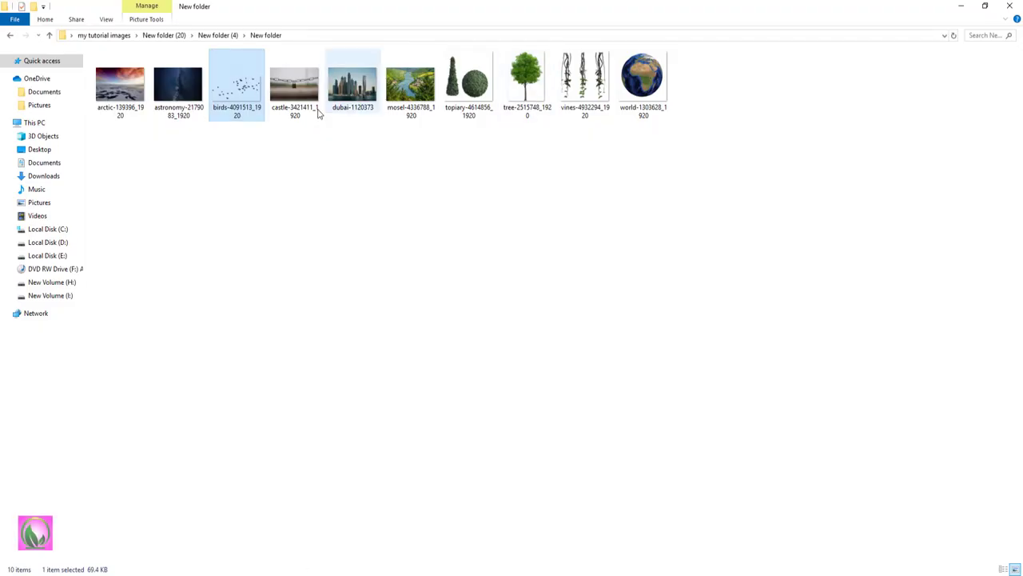
drag(294, 83, 406, 569)
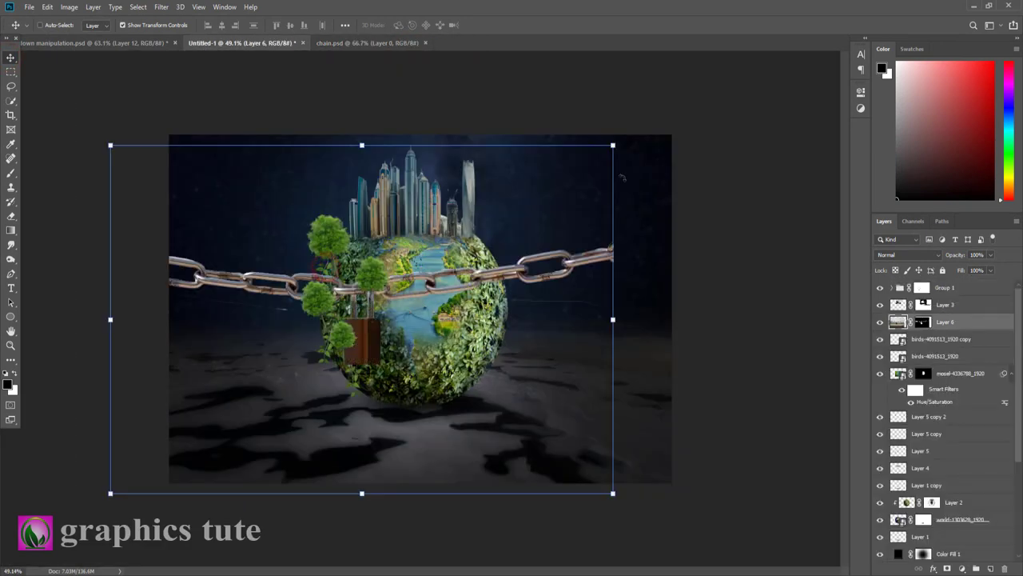
mouse_move(613, 145)
mouse_down()
mouse_move(560, 183)
mouse_move(531, 256)
mouse_up()
Step: Confirm the chain's placement and move Layer 6 above Group 1 to the top of the stack
click(490, 25)
drag(992, 321, 987, 306)
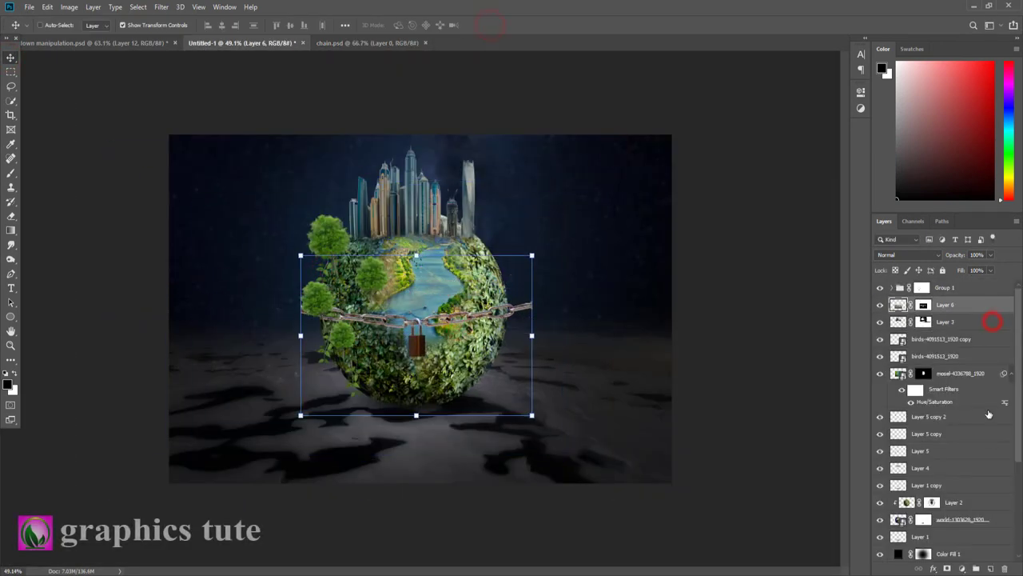
key(ctrl+bracketright)
key(ctrl+0)
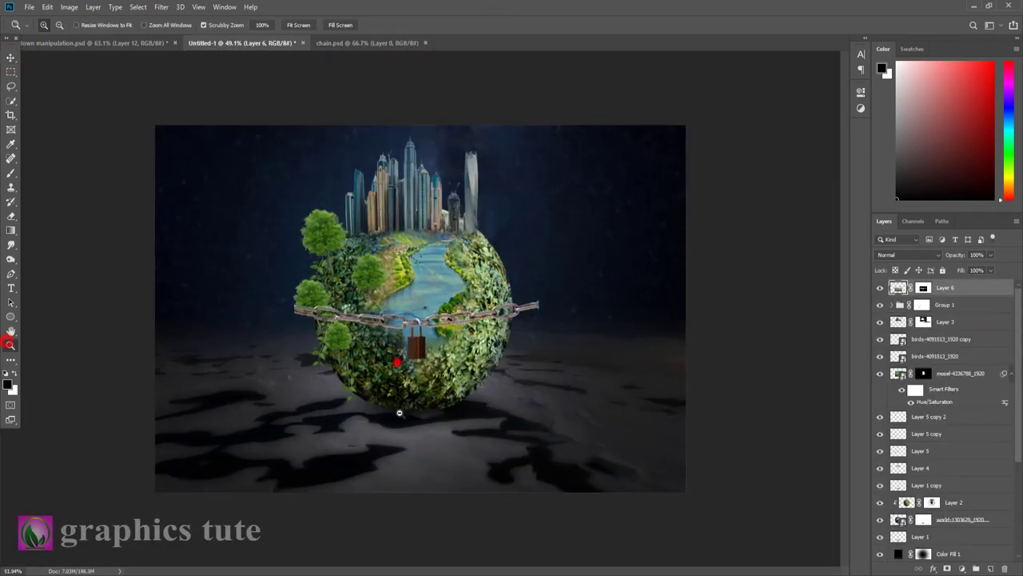
Step: Warp the chain into a downward curve hugging the globe's front, with the padlock hanging lower
key(ctrl+t)
right_click(457, 320)
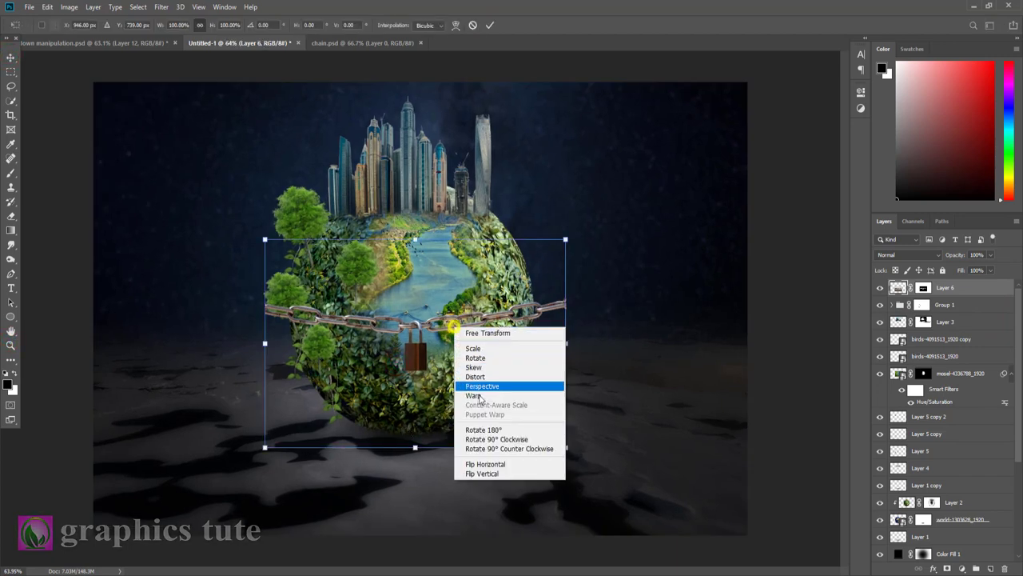
click(479, 390)
drag(563, 300, 563, 240)
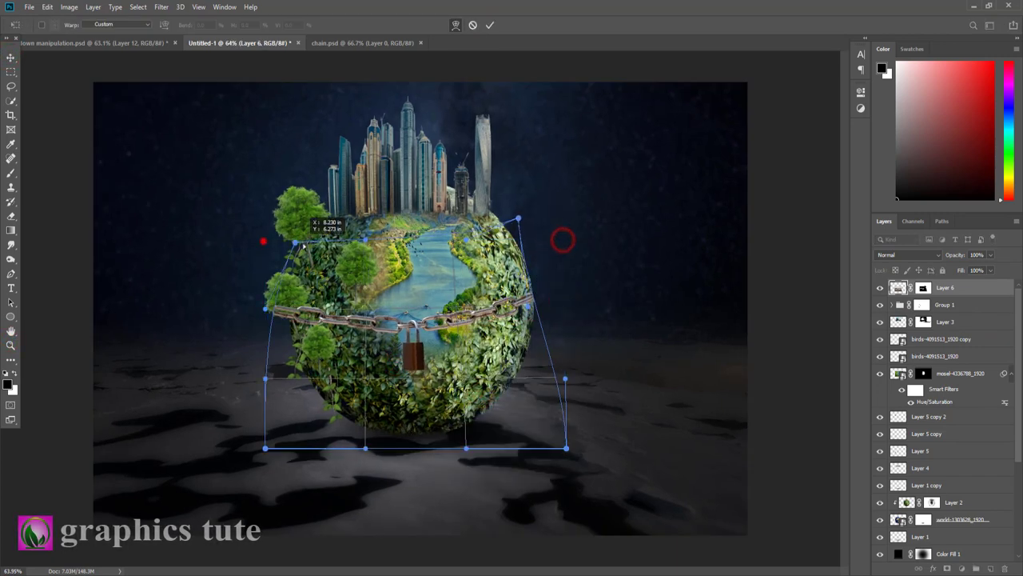
drag(265, 240, 290, 240)
drag(268, 309, 286, 322)
drag(534, 297, 534, 295)
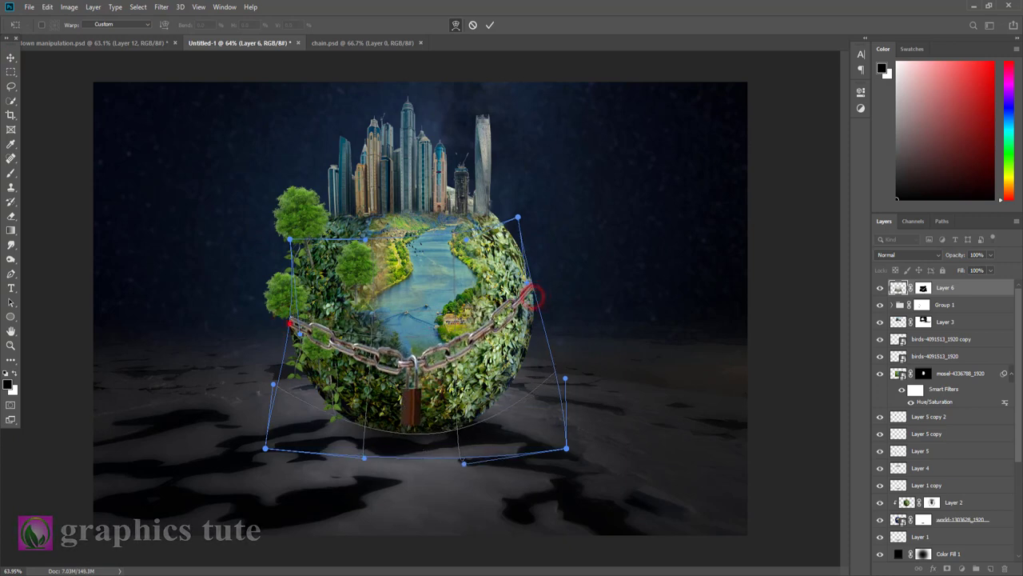
click(489, 25)
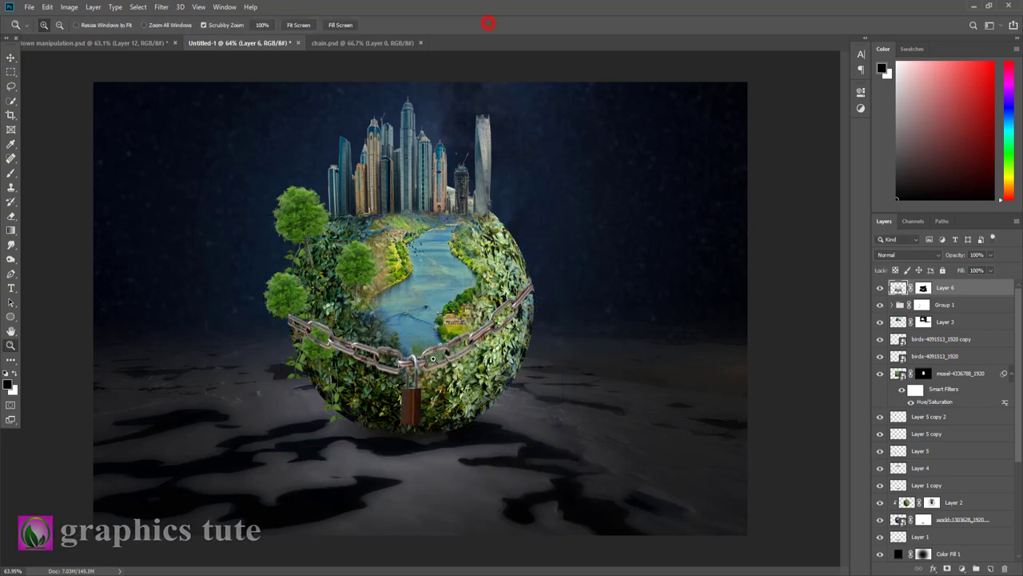
drag(433, 359, 447, 359)
click(923, 287)
click(11, 172)
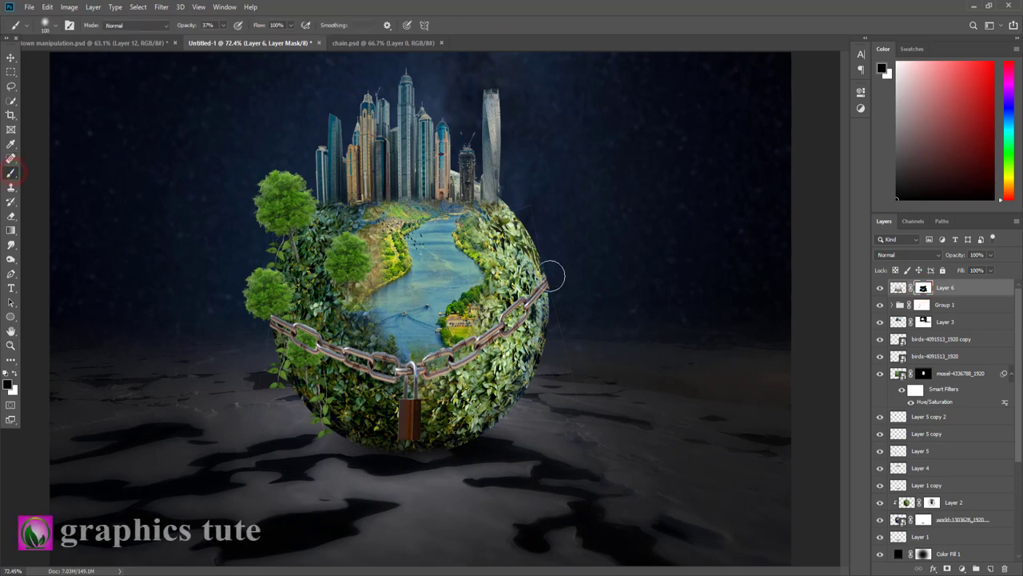
Step: Fade both chain ends on Layer 6's mask and paint over them on a new Layer 7
drag(552, 277, 529, 284)
drag(258, 322, 254, 328)
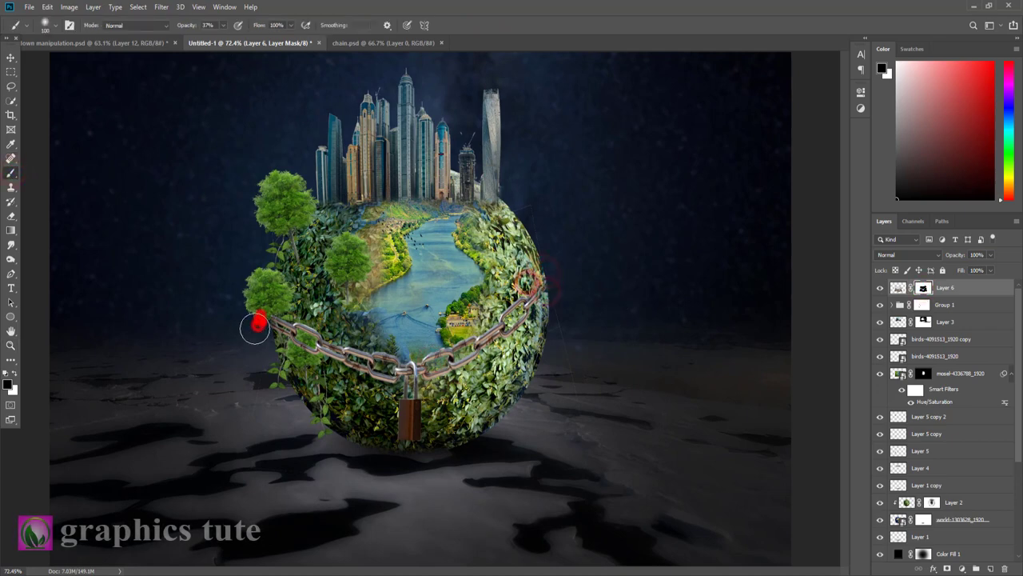
click(565, 283)
key(ctrl+shift+alt+n)
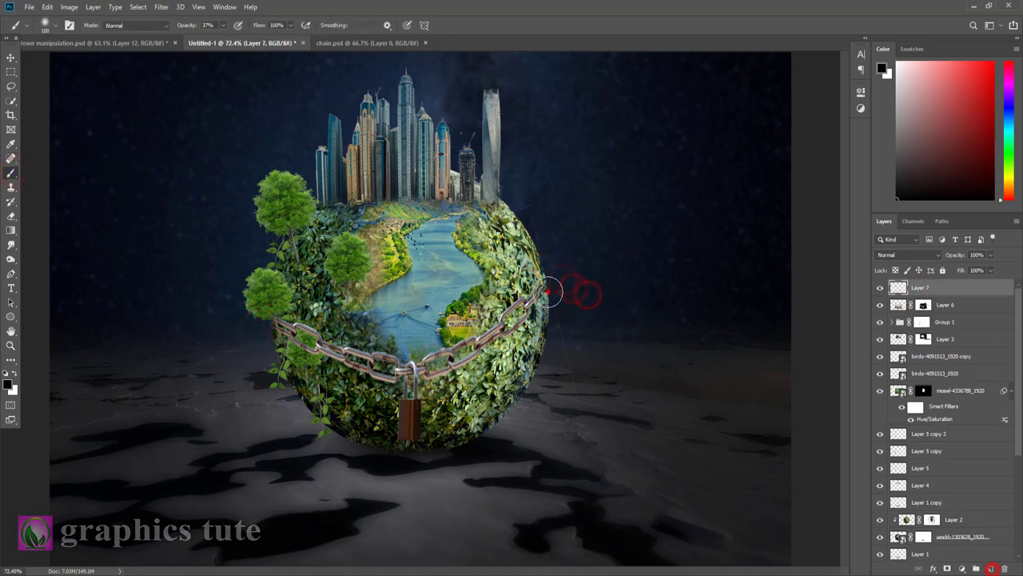
click(276, 323)
click(541, 286)
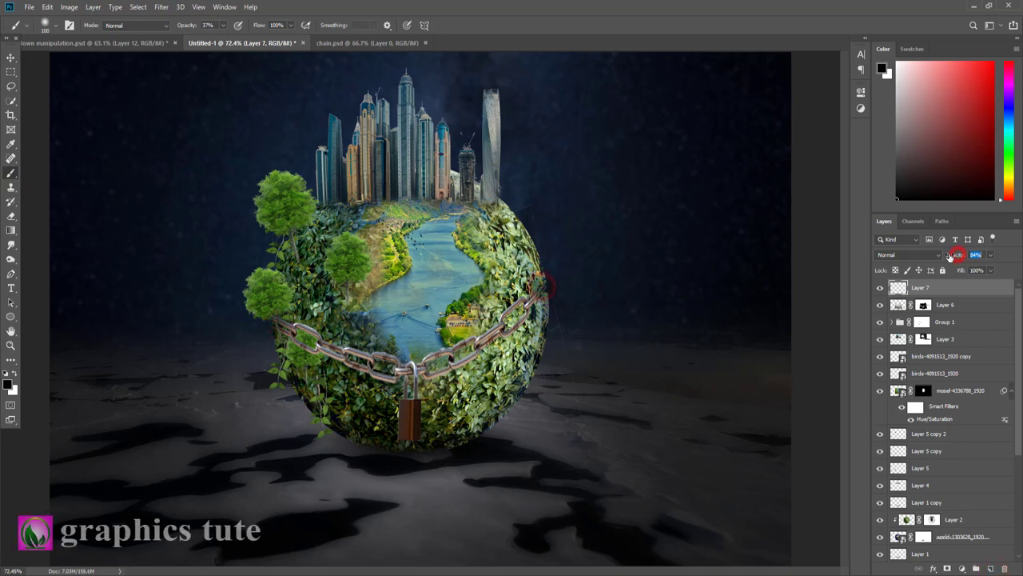
Step: Zoom out to the whole scene and select the layers from Layer 6 down to Layer 1
click(12, 347)
drag(454, 404, 475, 377)
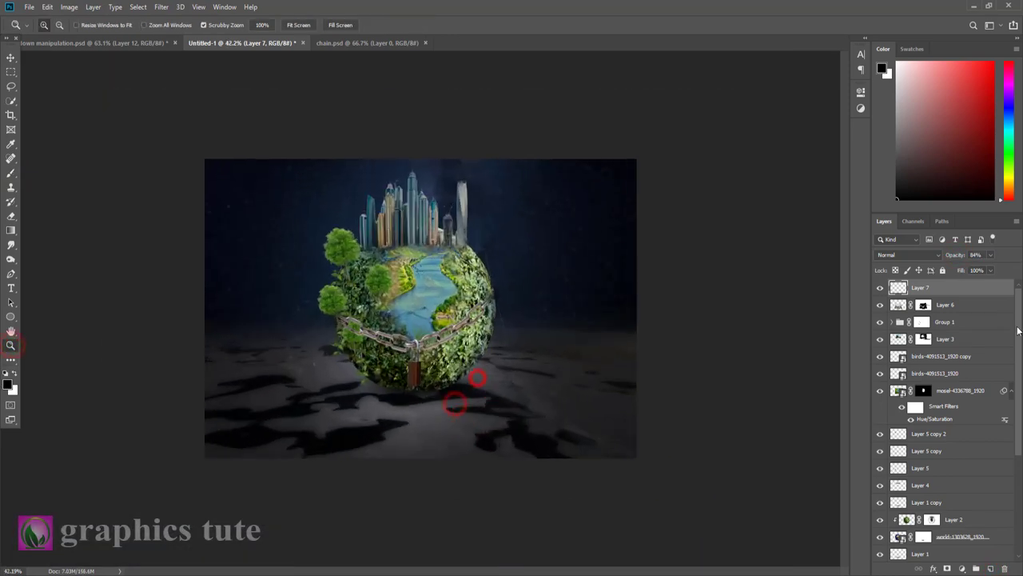
click(951, 307)
scroll(919, 464, down, 3)
scroll(879, 501, down, 1)
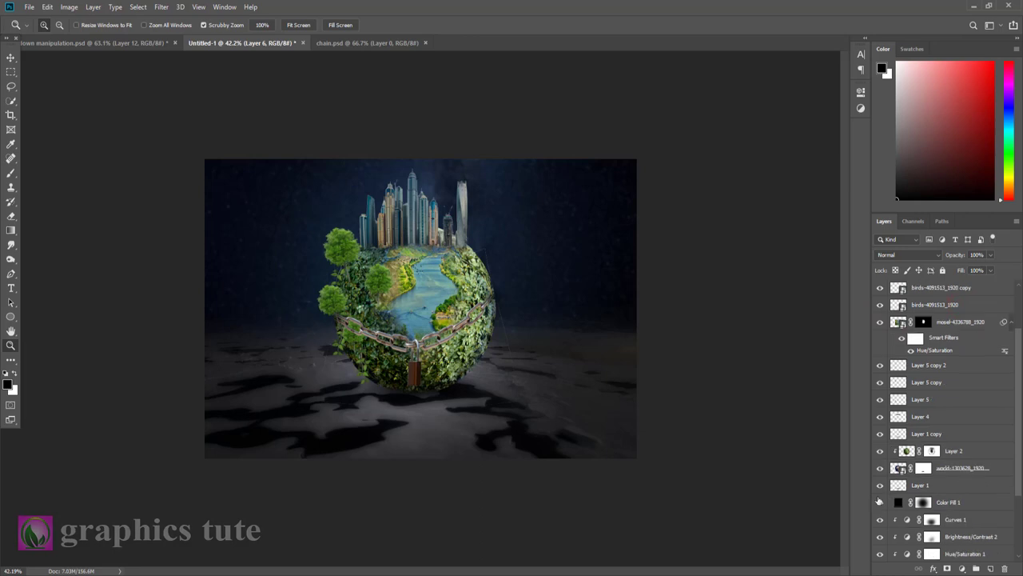
click(913, 485)
scroll(918, 400, up, 2)
Step: Group Layer 1 through Layer 7 into Group 2 and duplicate it as Group 2 copy
shift+click(920, 287)
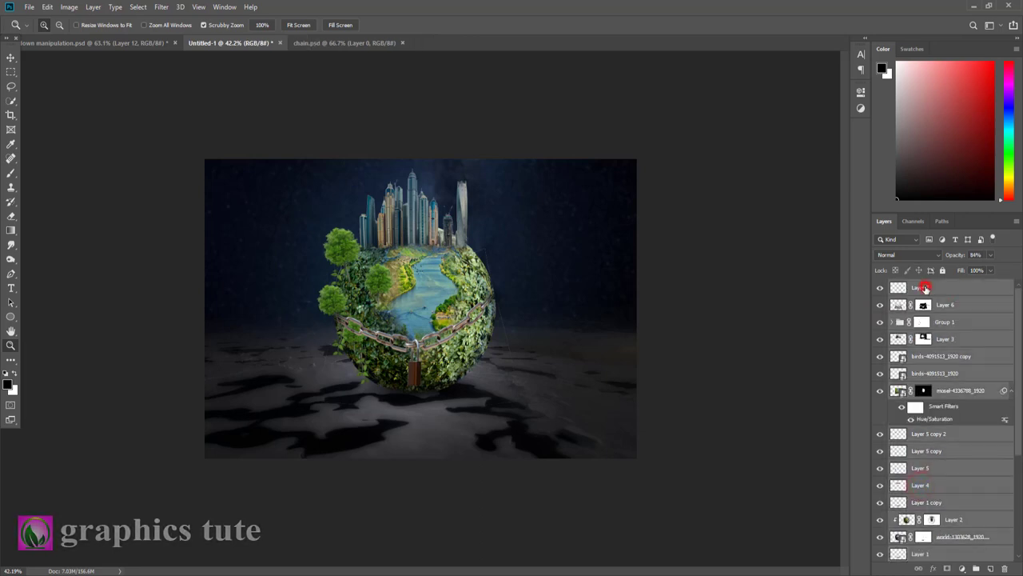
key(ctrl+g)
key(ctrl+j)
key(ctrl+t)
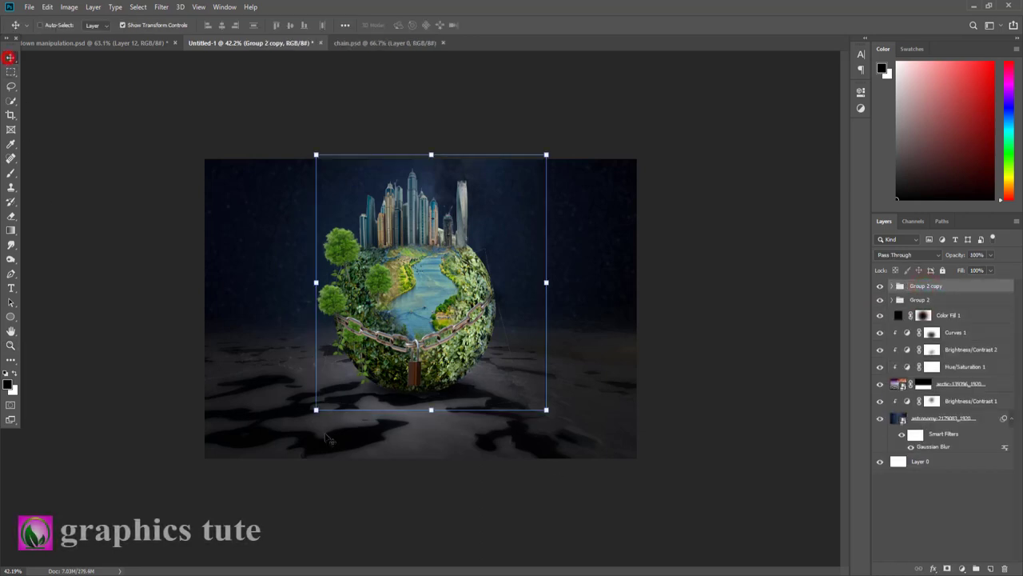
mouse_move(483, 323)
mouse_down()
mouse_move(494, 345)
mouse_move(520, 343)
mouse_up()
Step: Add a layer mask to Group 2 copy and brush out the floor around the globe
click(947, 569)
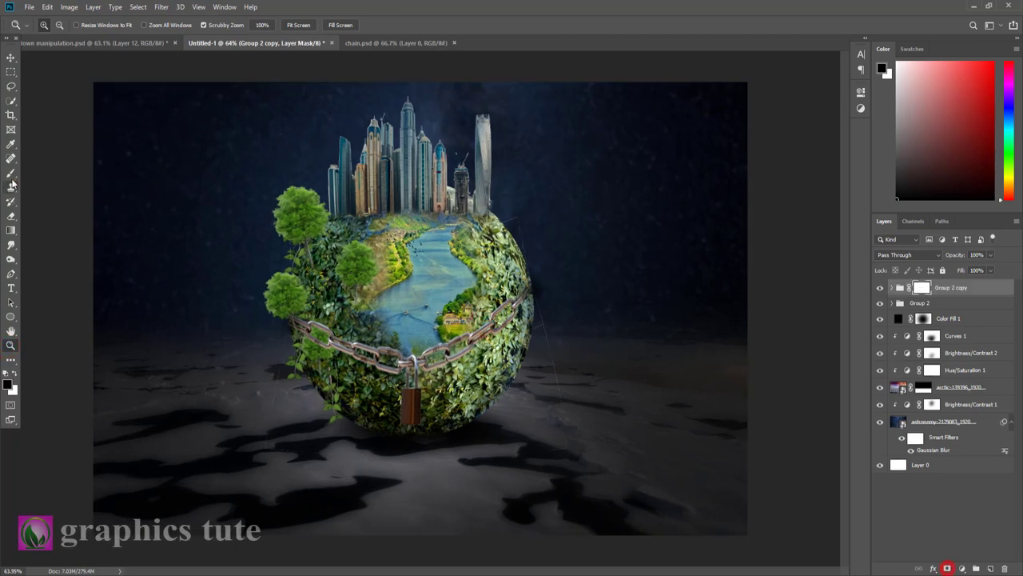
key(b)
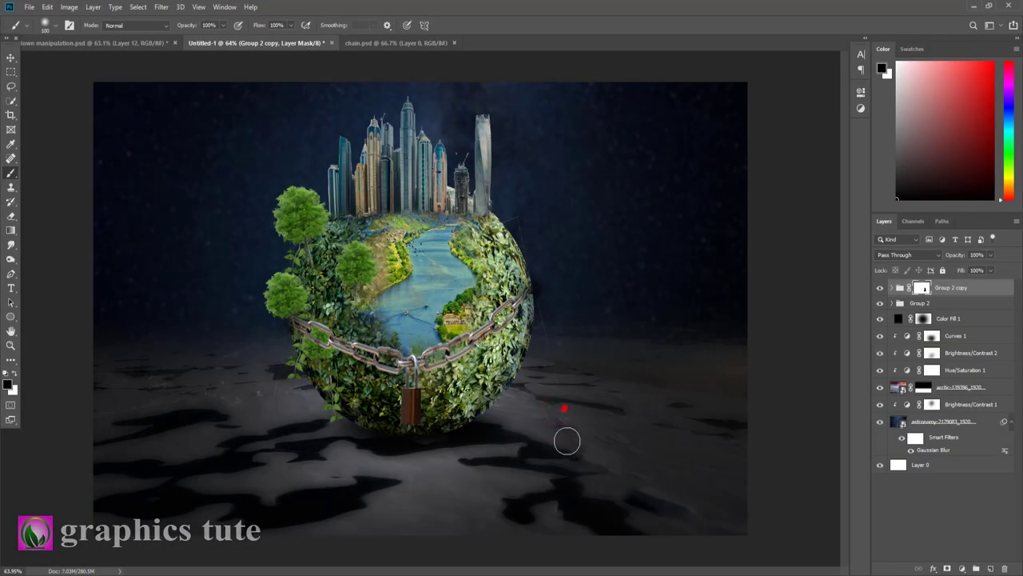
click(291, 448)
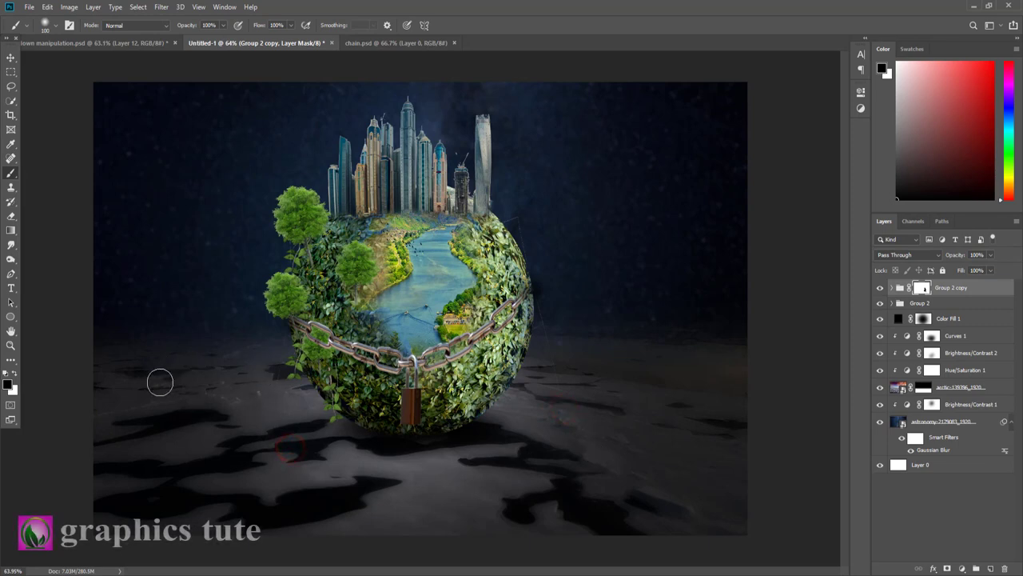
click(575, 183)
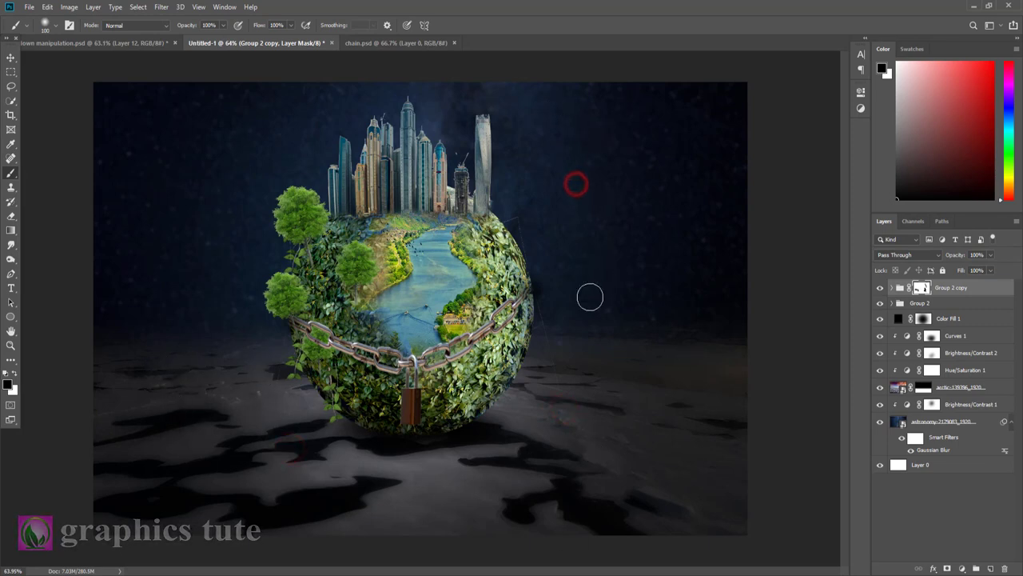
click(589, 322)
click(553, 409)
click(552, 364)
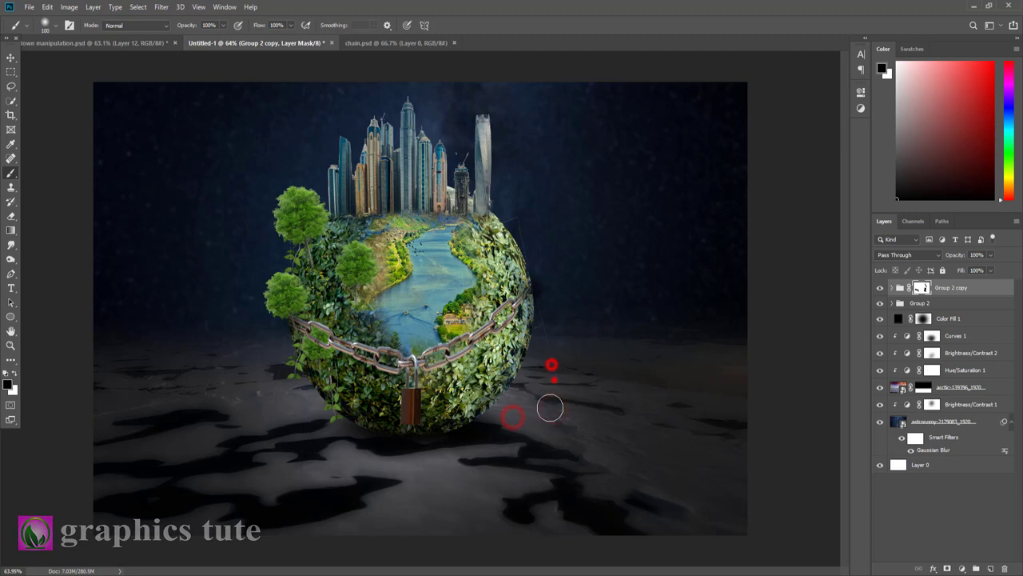
click(559, 372)
click(580, 414)
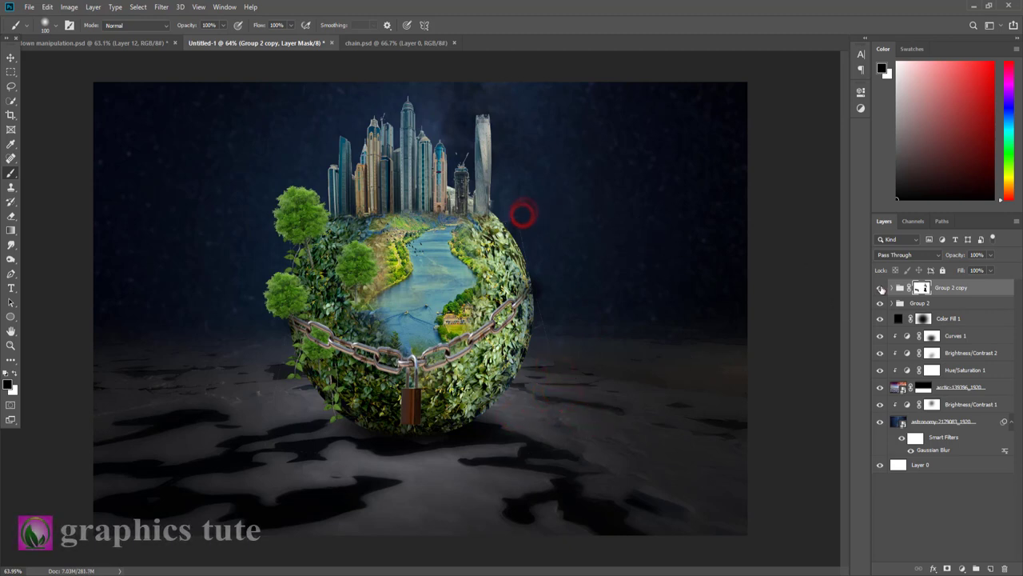
click(880, 288)
click(880, 288)
click(880, 288)
click(881, 288)
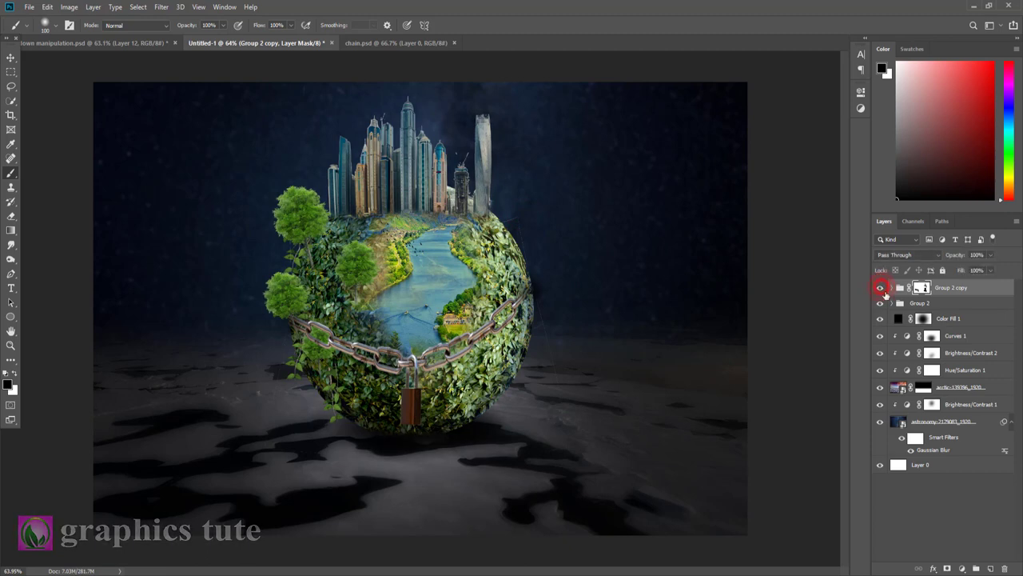
Step: Add a layer mask to Group 2 and paint out the floor areas left of the globe
click(923, 304)
click(948, 567)
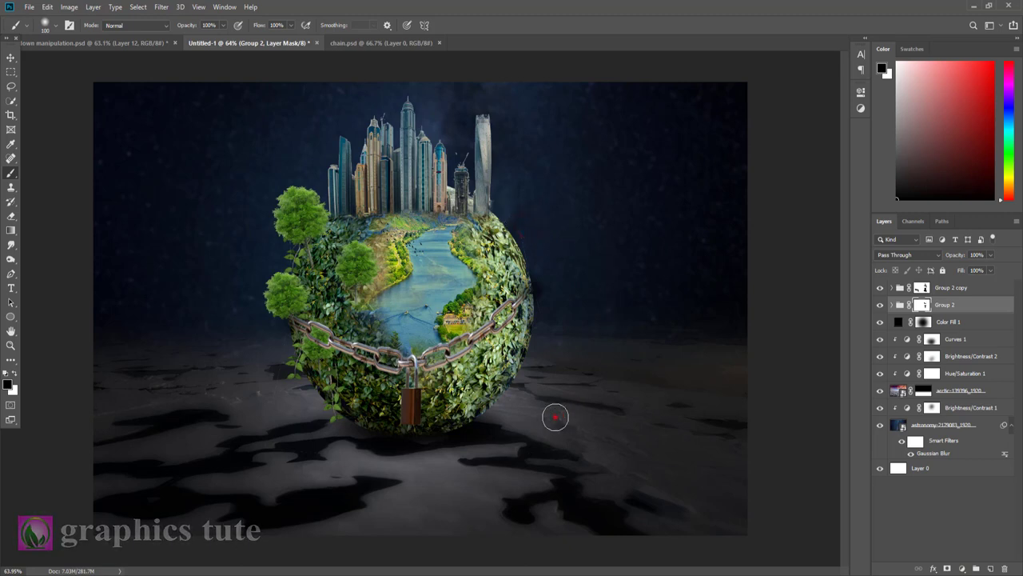
click(596, 454)
click(265, 421)
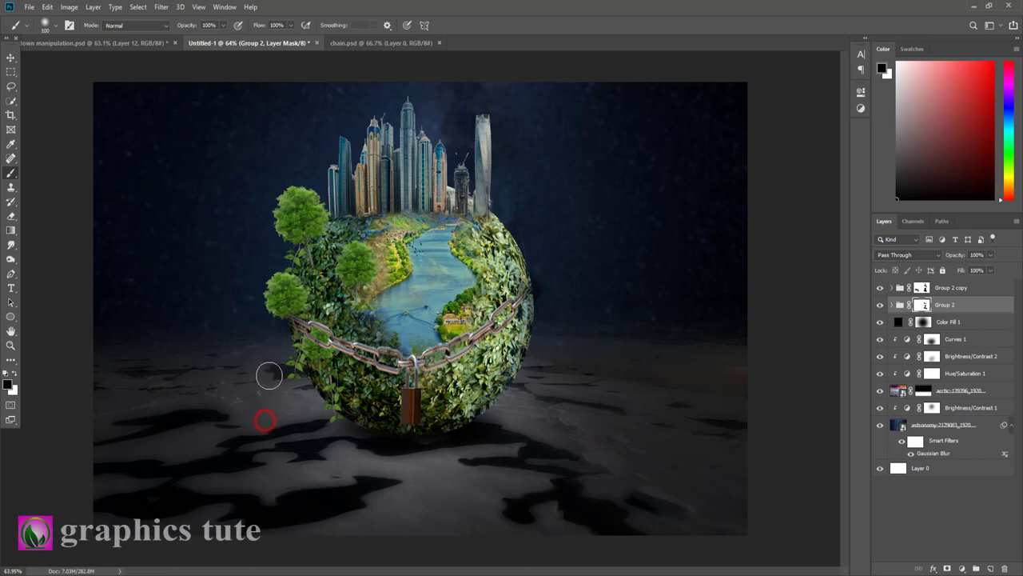
click(187, 374)
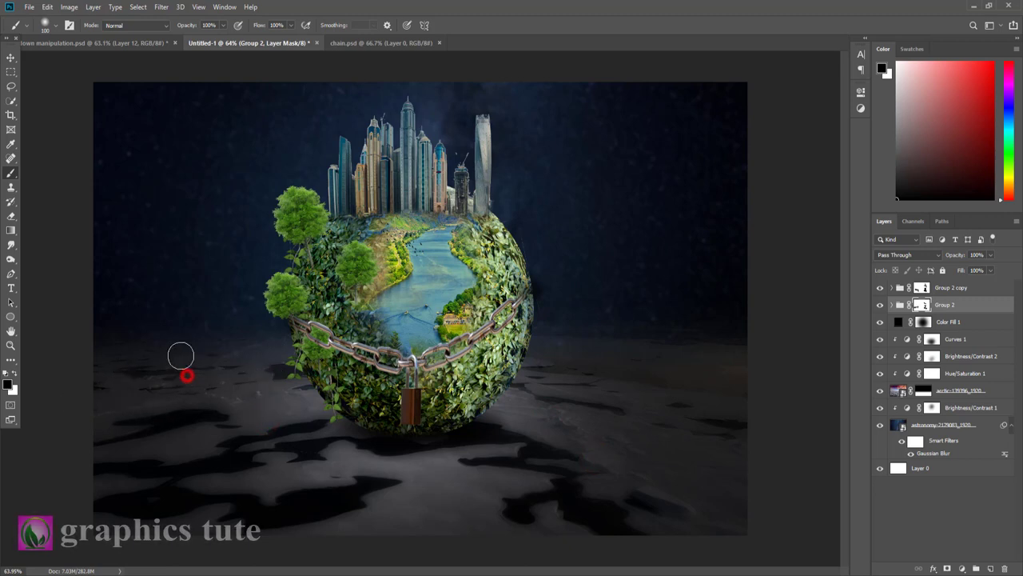
Step: Merge Group 2, flip it vertically below the globe, and set its opacity to about 28%
right_click(987, 309)
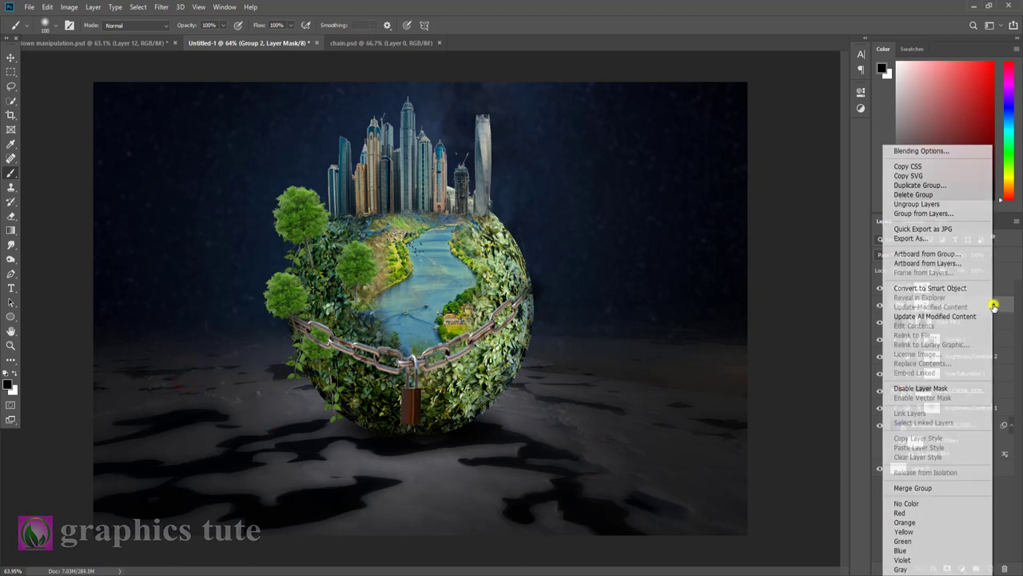
click(920, 488)
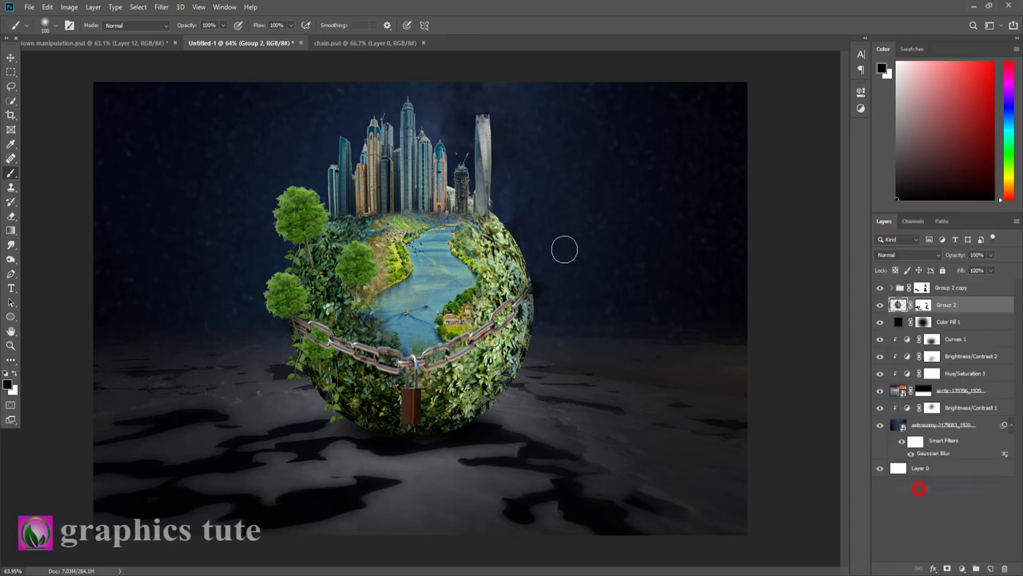
click(11, 57)
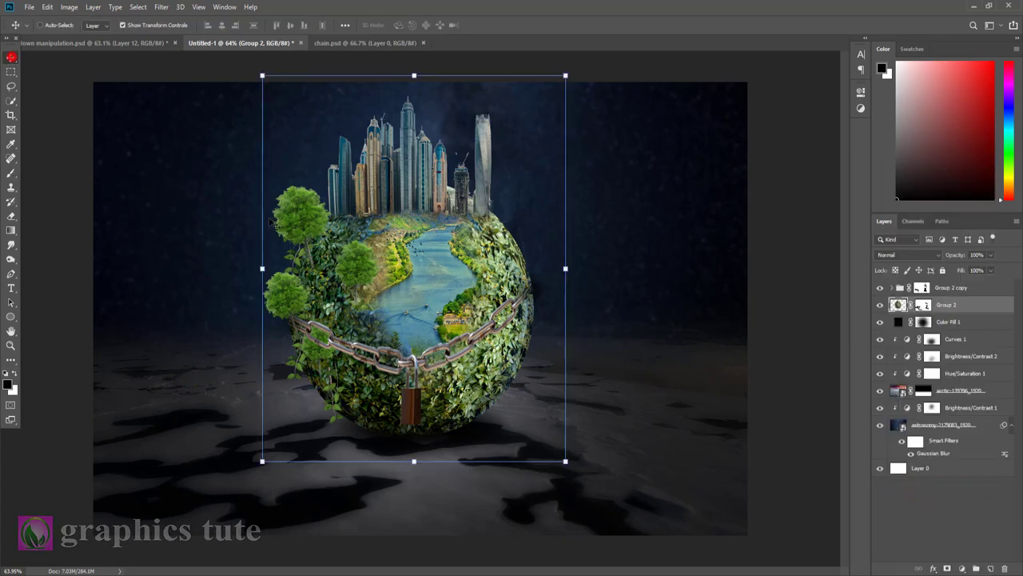
key(ctrl+t)
right_click(438, 273)
click(484, 410)
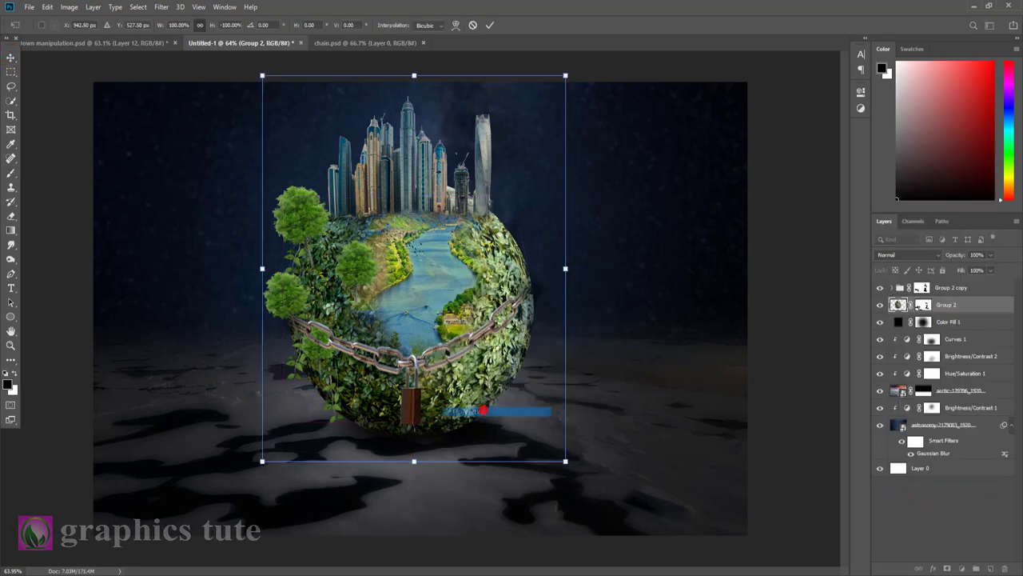
mouse_move(447, 169)
mouse_down()
mouse_move(439, 505)
mouse_move(458, 500)
mouse_up()
click(488, 26)
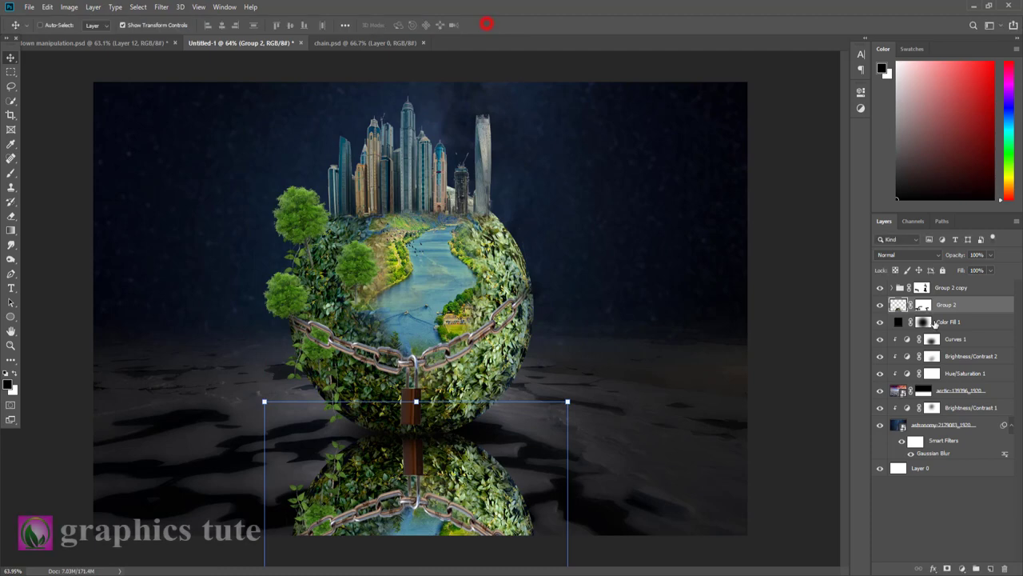
key(Return)
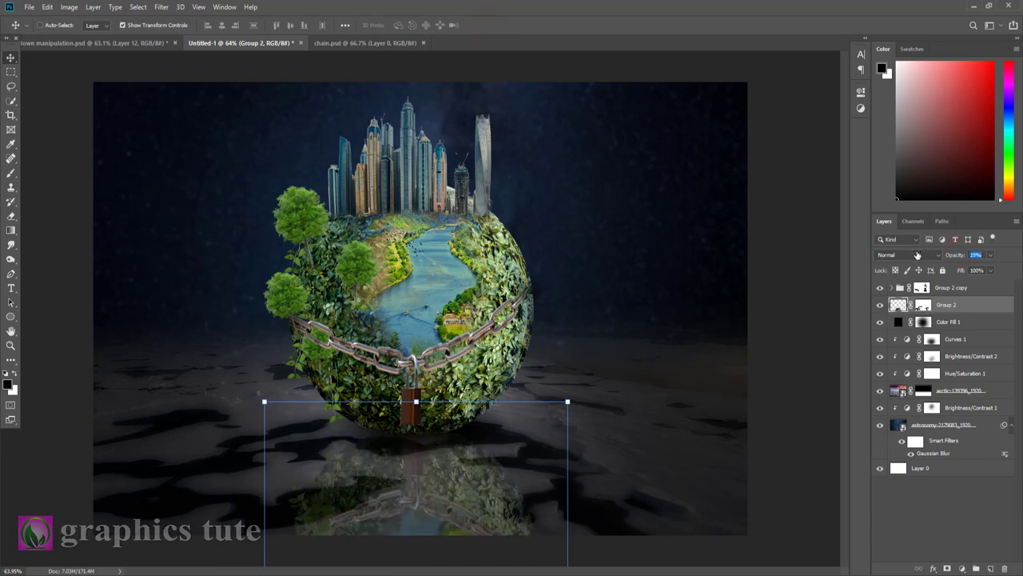
drag(917, 255, 924, 254)
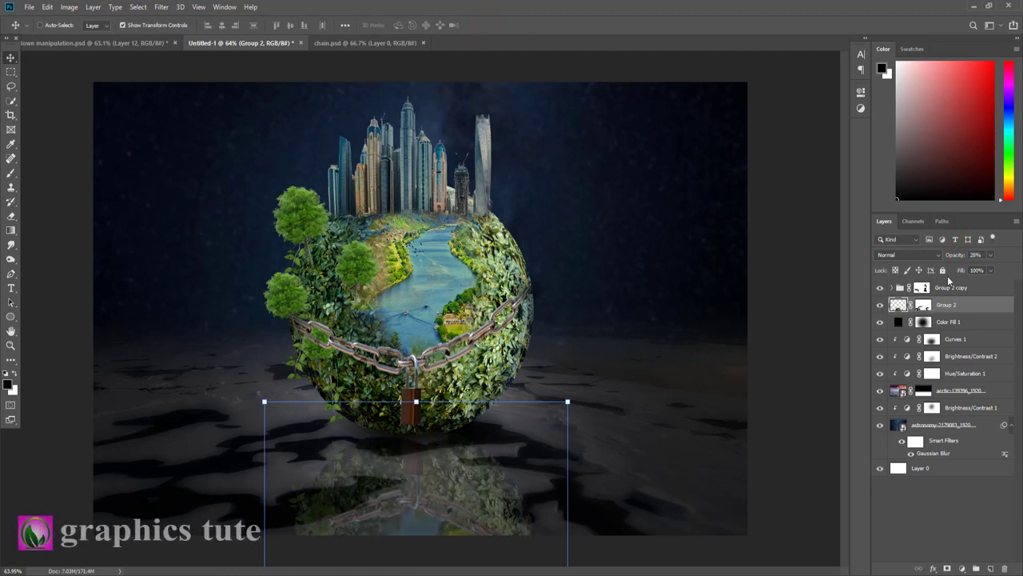
Step: Brush out the reflection's lower edge with a large soft brush so it fades away
click(10, 172)
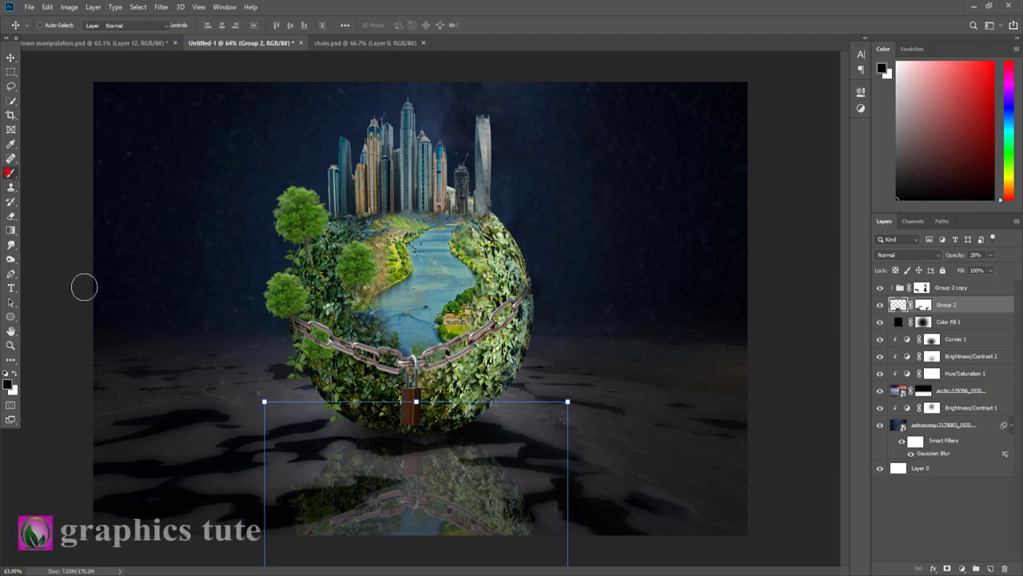
key(bracketright)
key(bracketright)
key(bracketright)
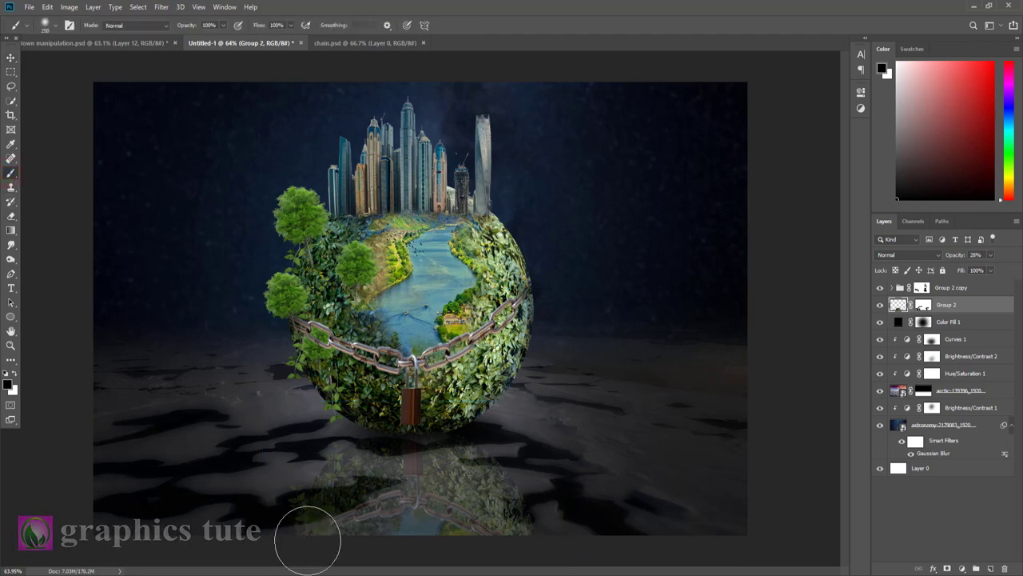
drag(307, 541, 483, 546)
key(ctrl+z)
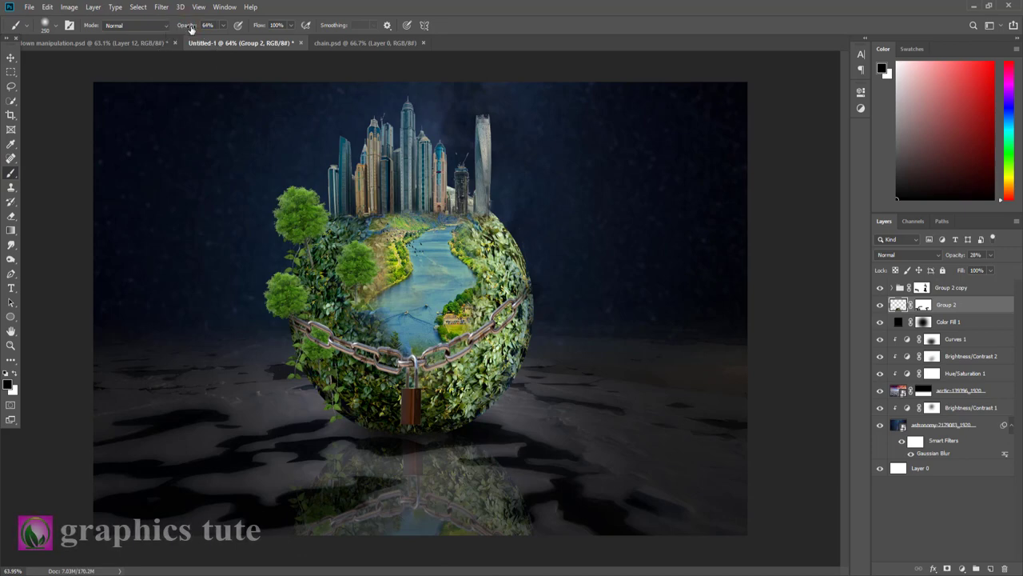
drag(290, 542, 553, 527)
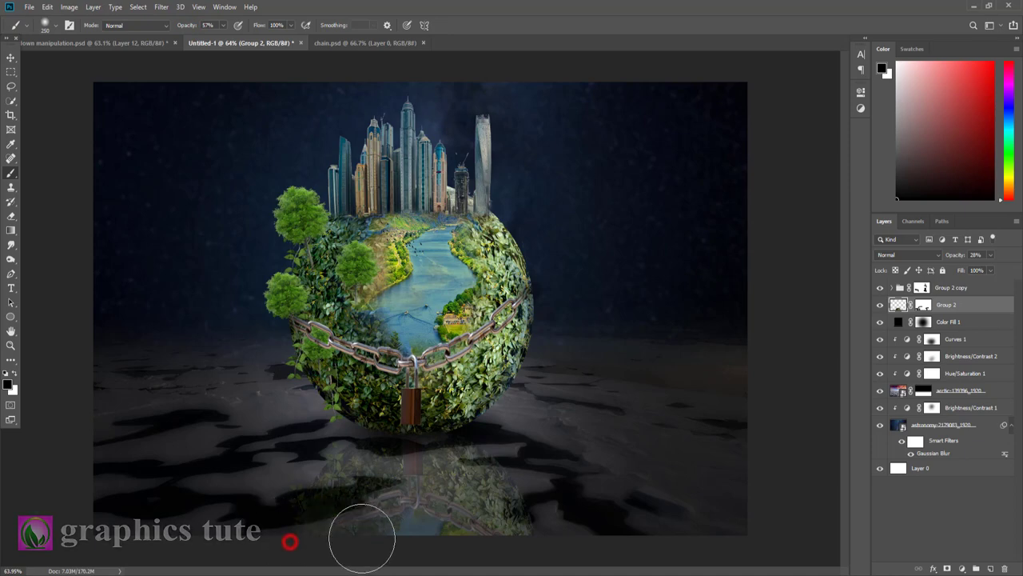
drag(327, 535, 343, 530)
drag(414, 535, 354, 530)
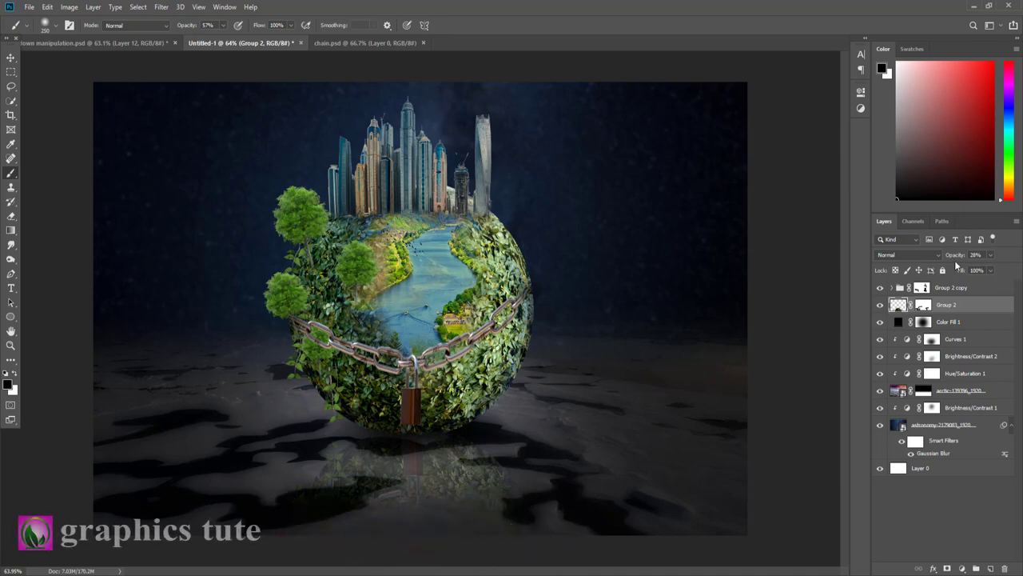
Step: Raise the reflection's opacity to 36% and zoom out to view the whole scene
drag(959, 256, 960, 256)
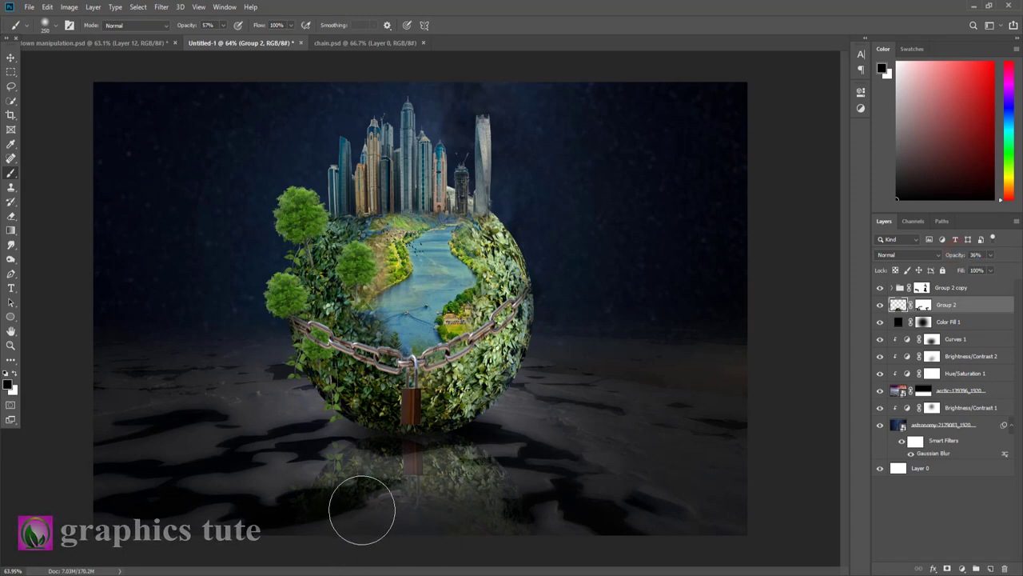
click(355, 521)
click(10, 345)
drag(498, 408, 544, 392)
Step: Add a Brightness/Contrast adjustment on top with Brightness 6
click(972, 285)
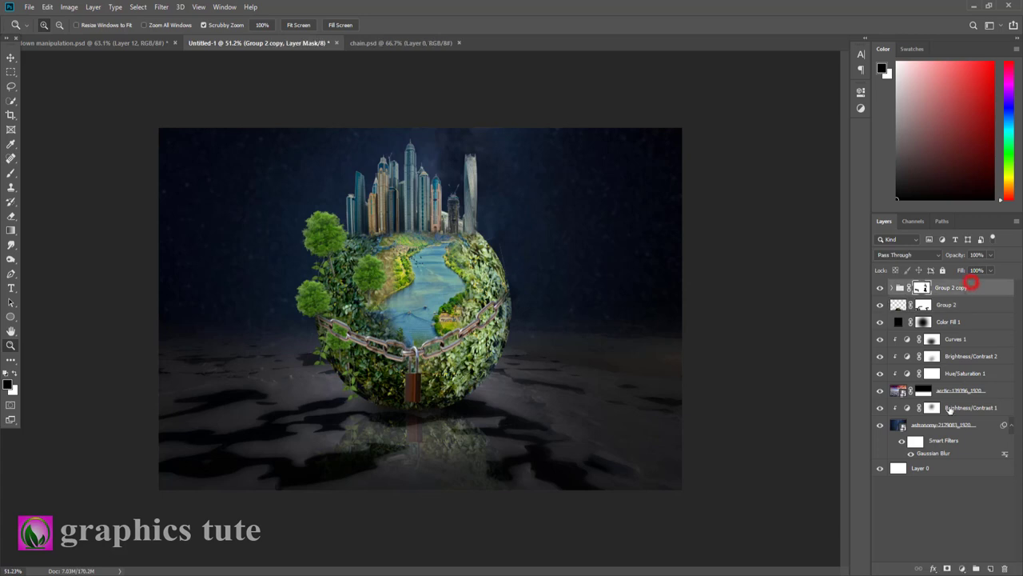
click(963, 567)
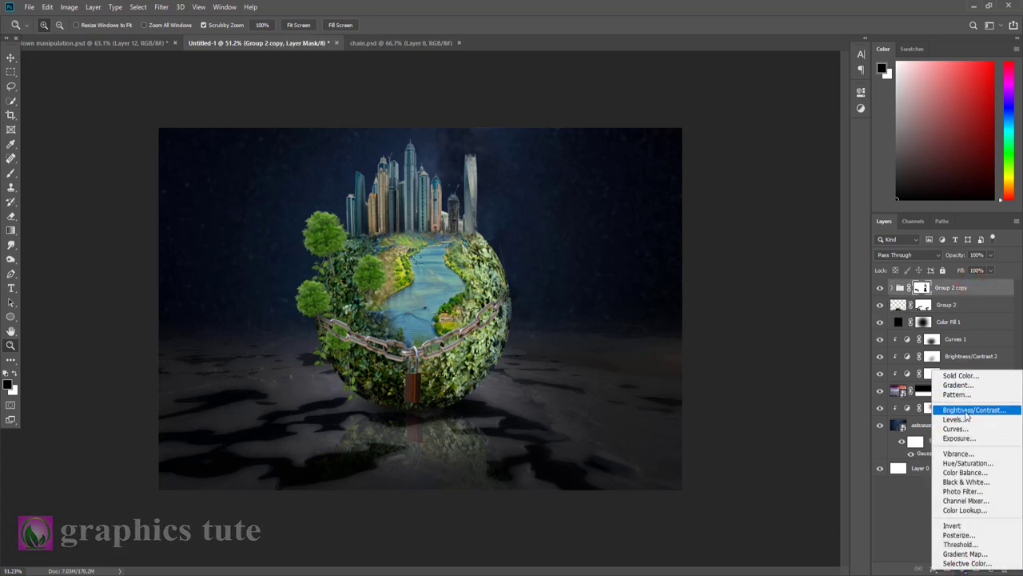
click(970, 409)
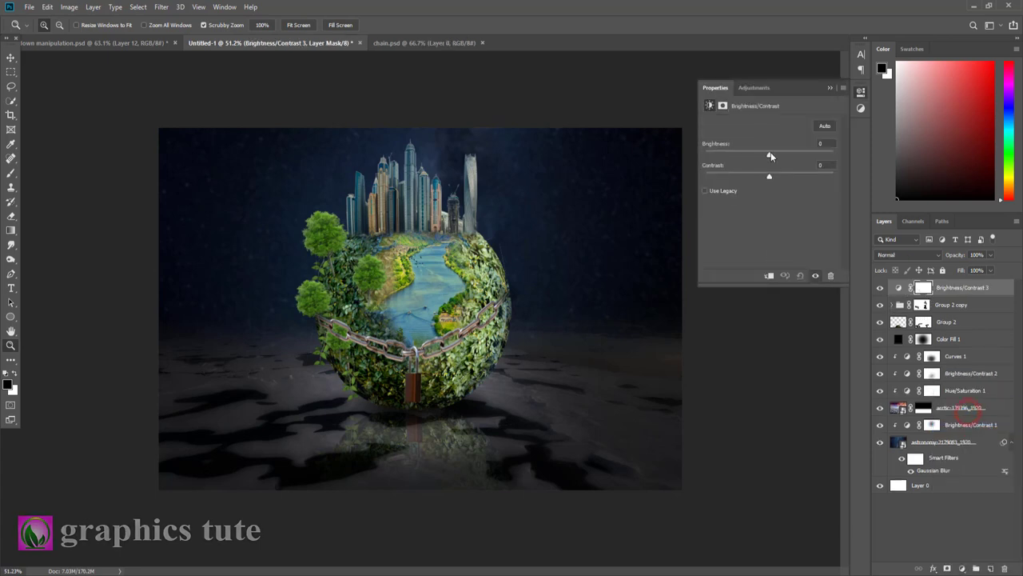
drag(771, 155, 763, 178)
click(830, 88)
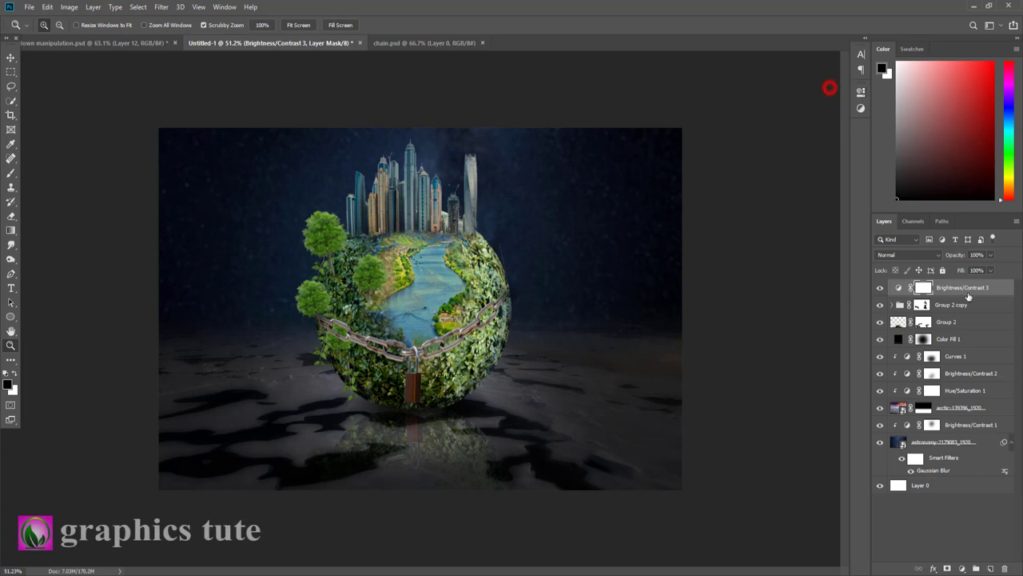
Step: Add a Color Balance adjustment with midtones −4, +7, +4 and compare it on and off
click(963, 568)
click(970, 466)
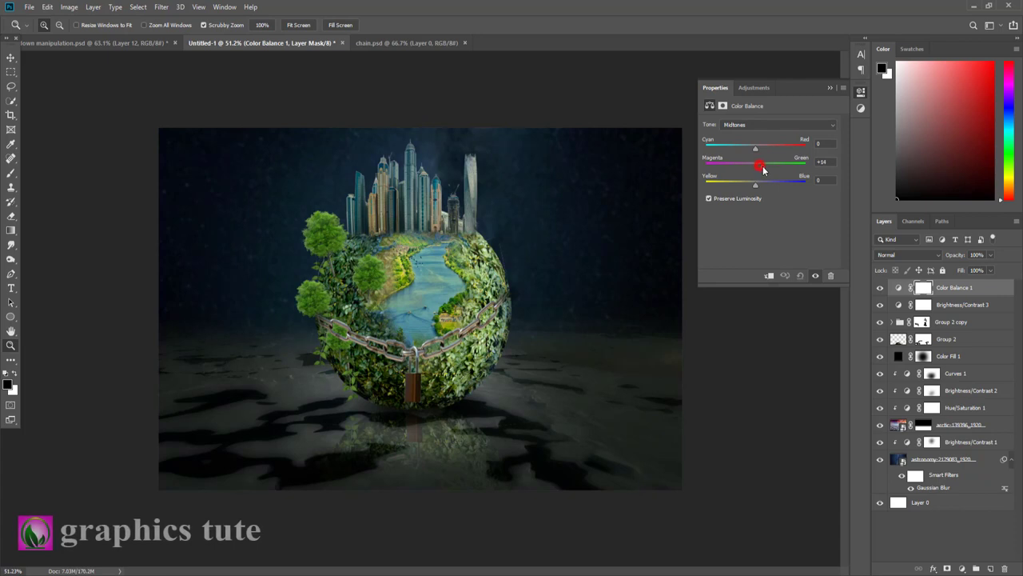
drag(756, 150, 750, 149)
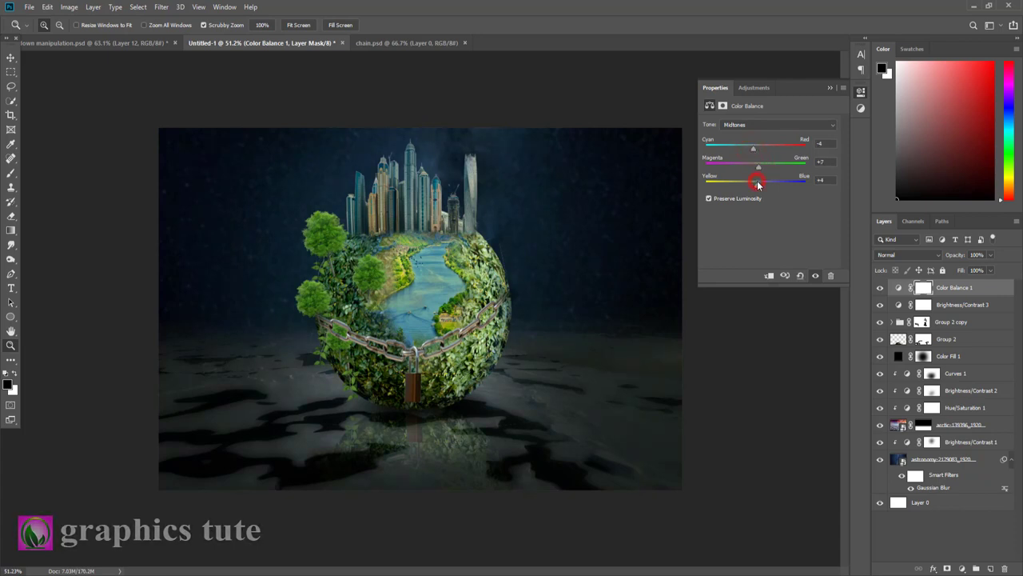
click(829, 87)
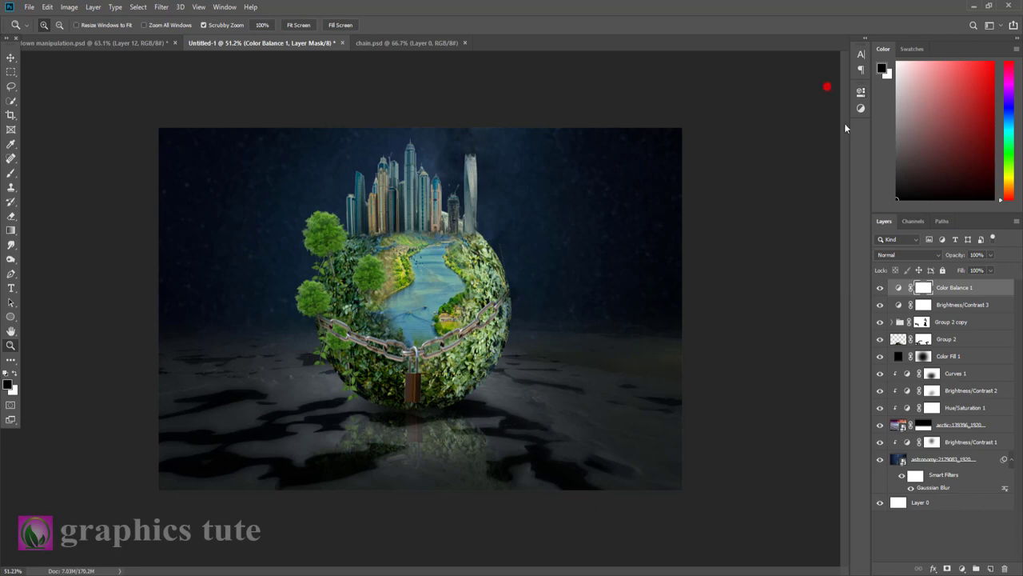
click(880, 288)
click(880, 288)
click(880, 288)
click(880, 287)
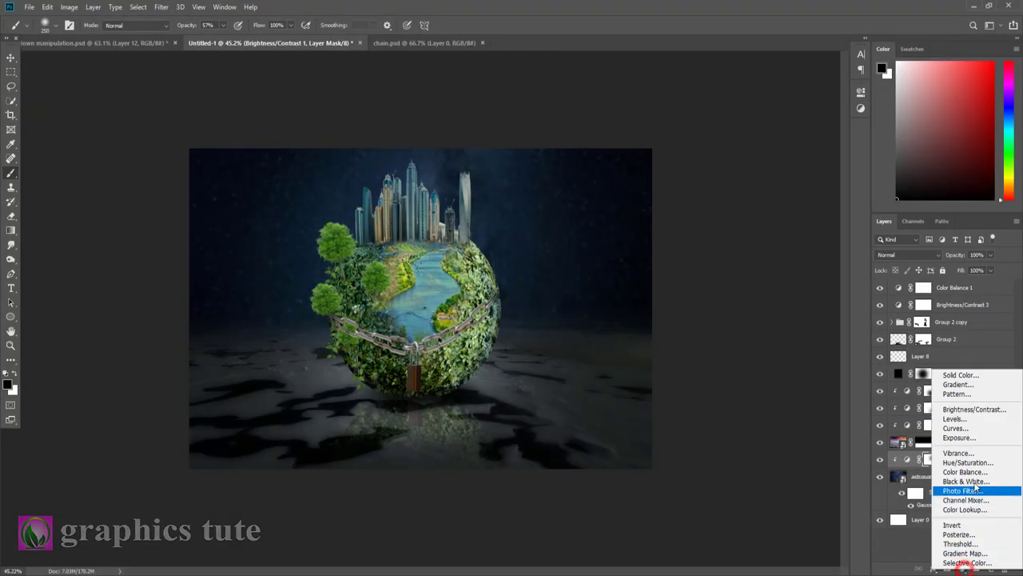
Step: Add a Hue/Saturation adjustment to the background set to Hue +22 and Saturation +23
click(975, 464)
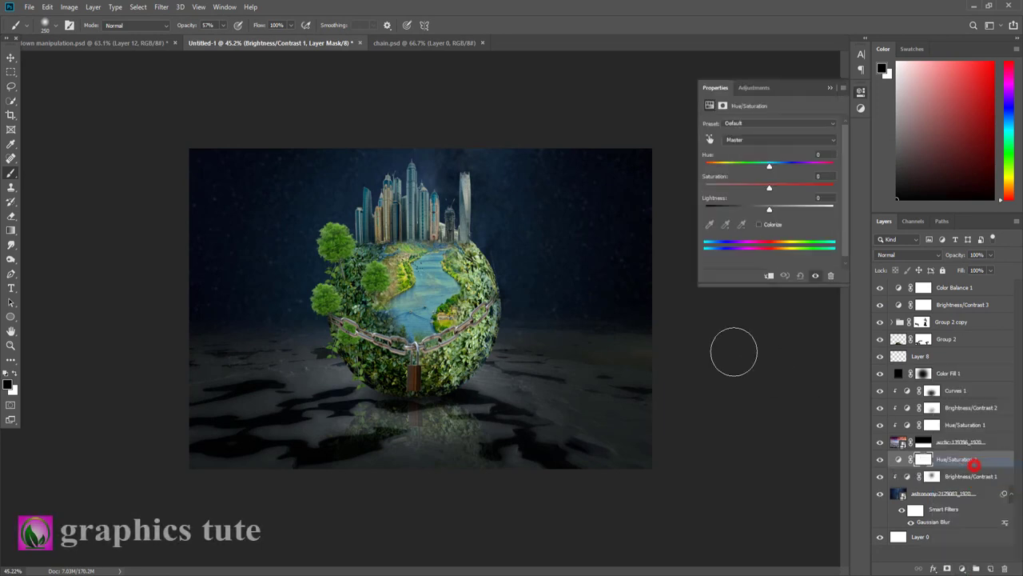
mouse_move(771, 166)
mouse_down()
mouse_move(803, 170)
mouse_move(783, 171)
mouse_move(797, 192)
mouse_up()
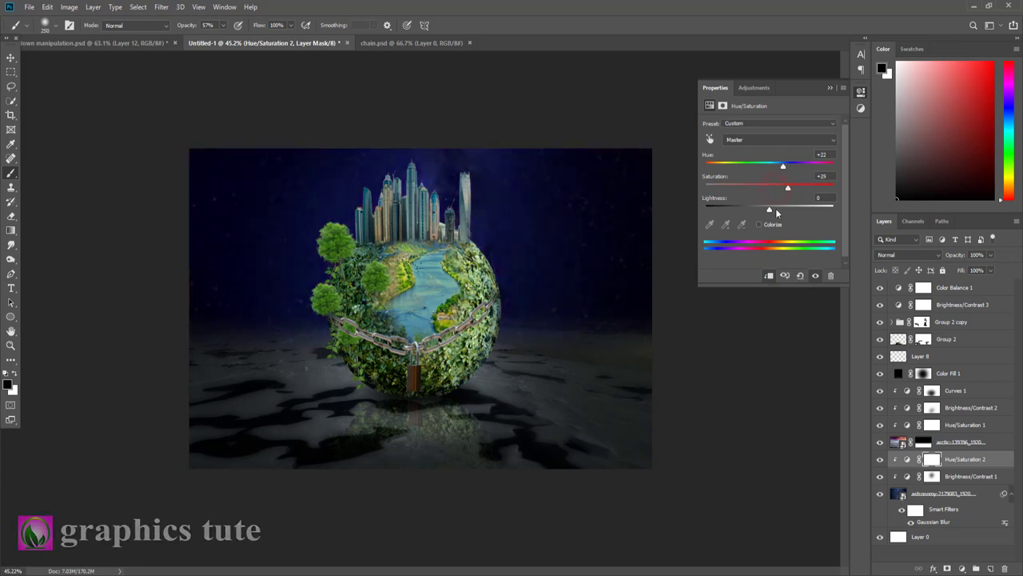
click(830, 88)
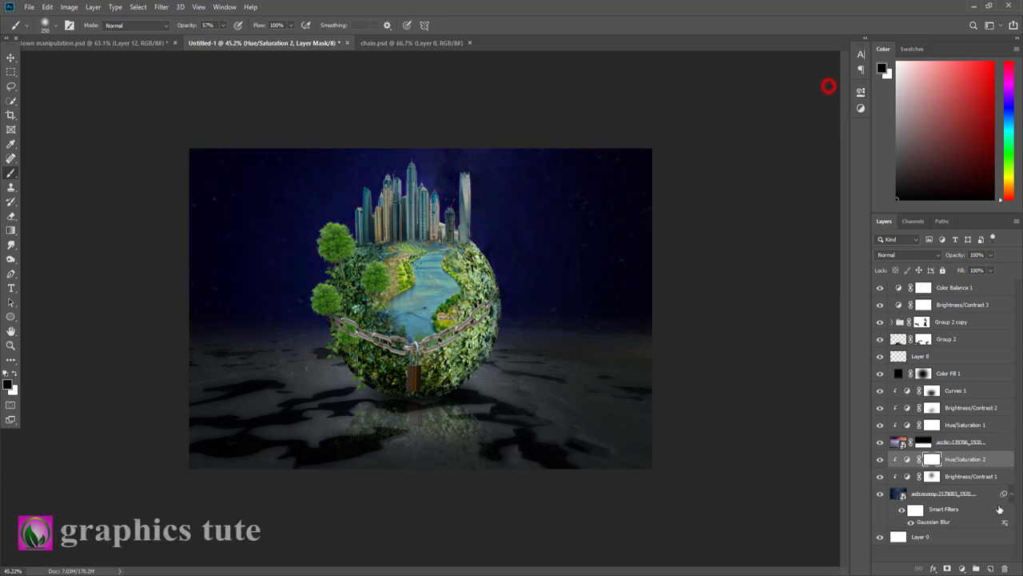
Step: Create a new layer, set the foreground to bright blue, and paint into the sky
click(990, 568)
click(8, 388)
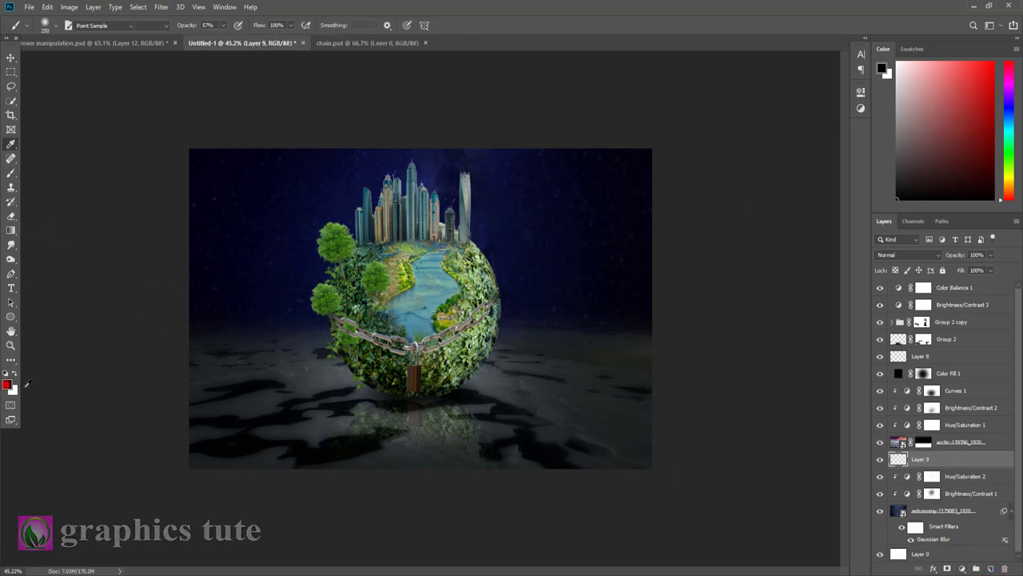
drag(838, 381, 838, 382)
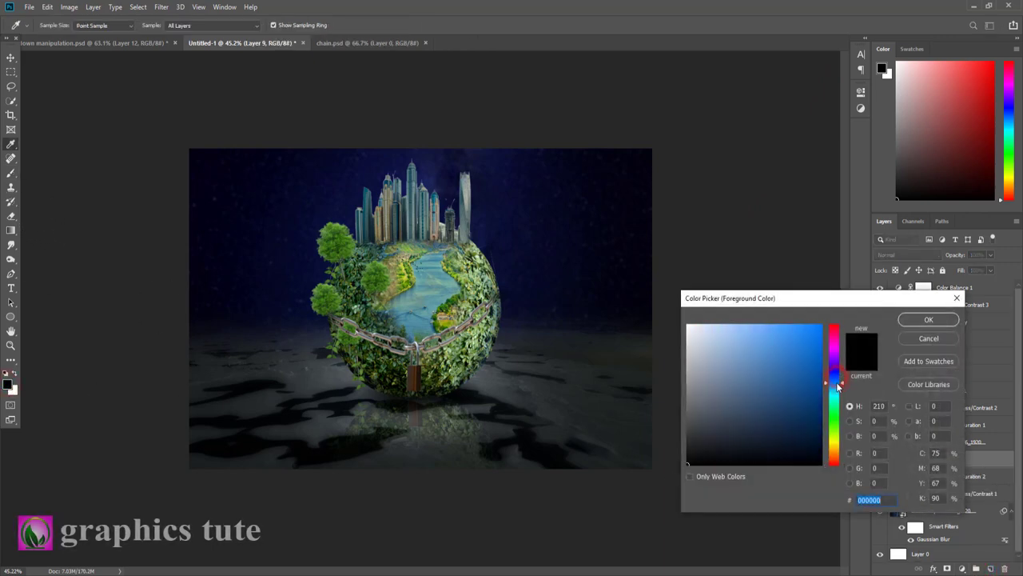
click(814, 342)
click(929, 319)
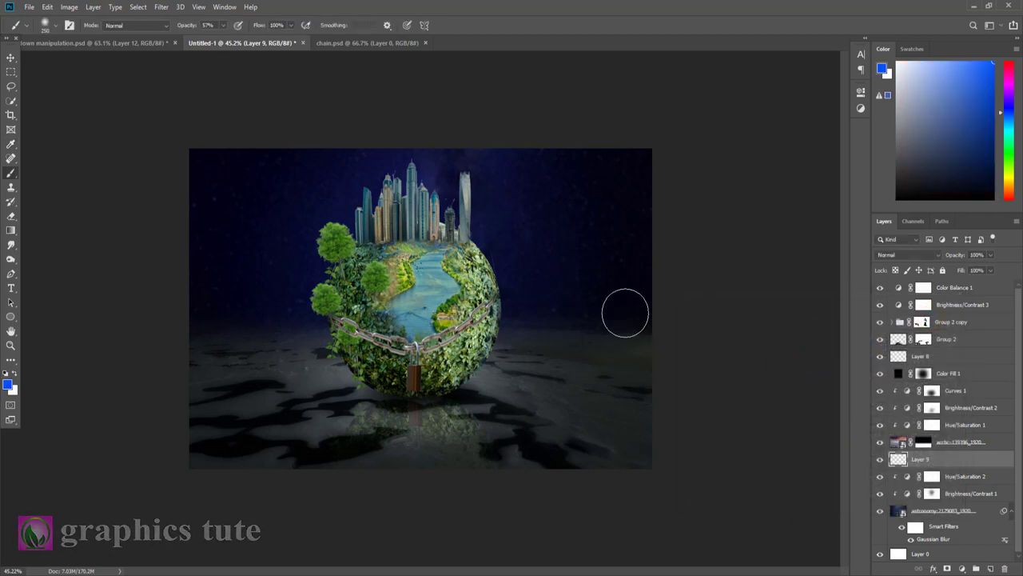
key(bracketright)
key(bracketright)
key(bracketright)
key(bracketright)
key(bracketright)
key(bracketright)
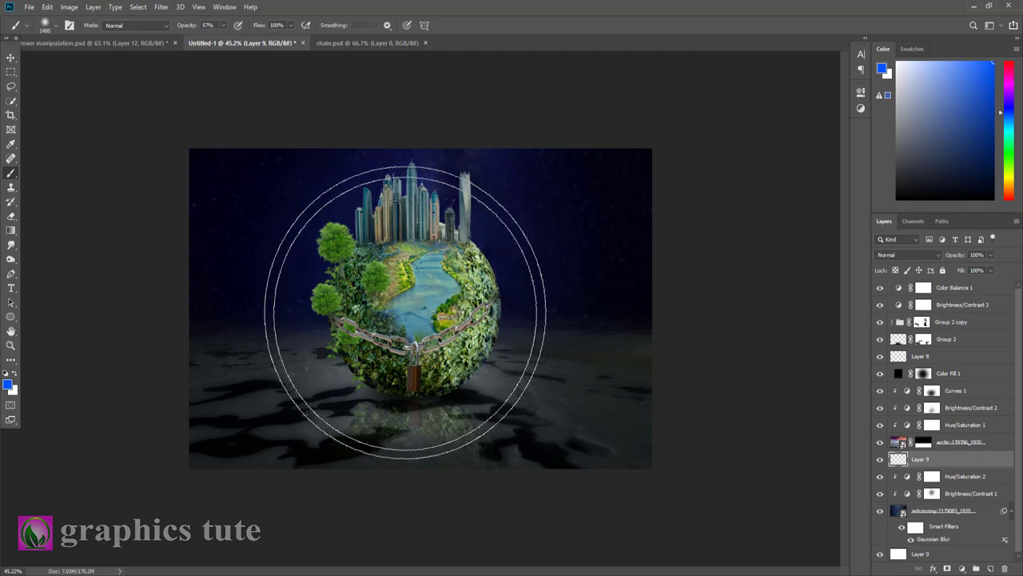
drag(399, 316, 407, 308)
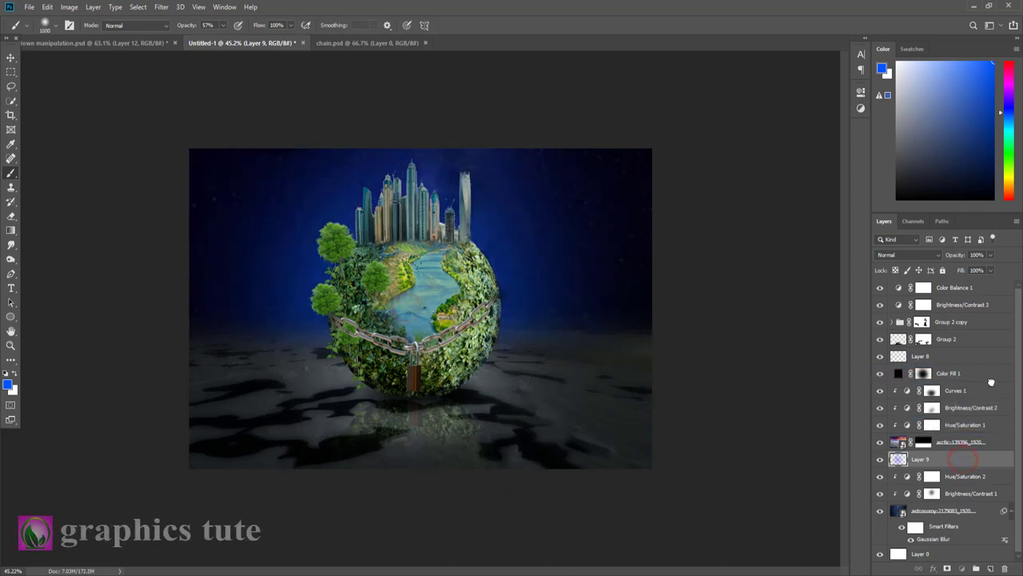
Step: Move the blue layer above Color Fill 1, paint a full-strength glow, and blend as Soft Light
drag(963, 455, 963, 366)
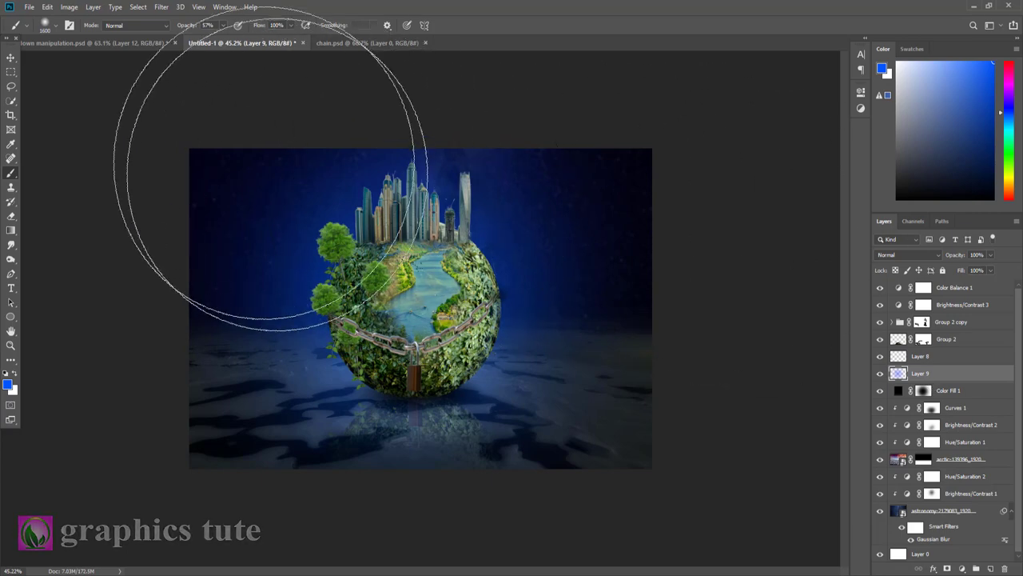
drag(250, 36, 272, 36)
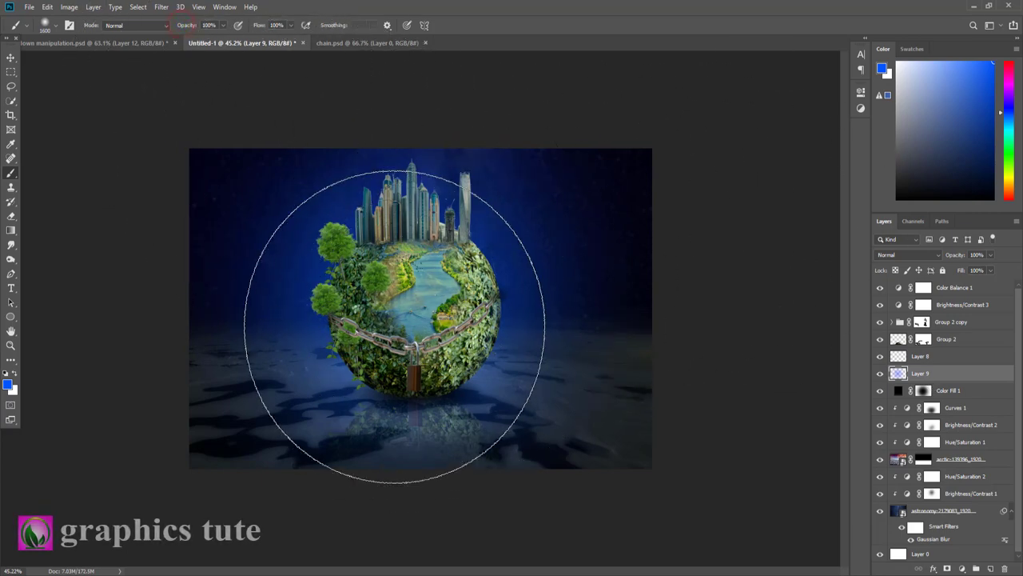
click(408, 322)
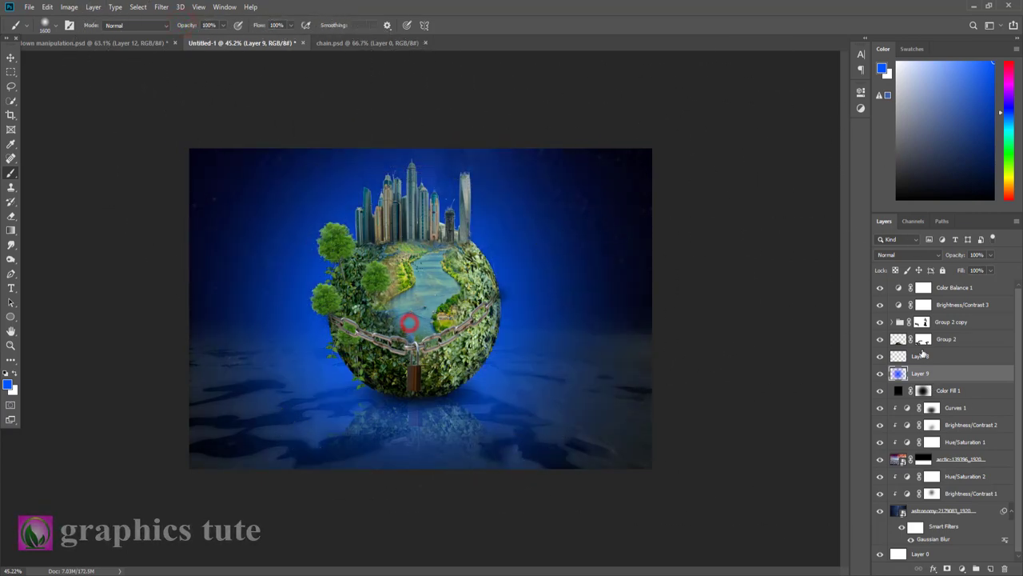
click(901, 254)
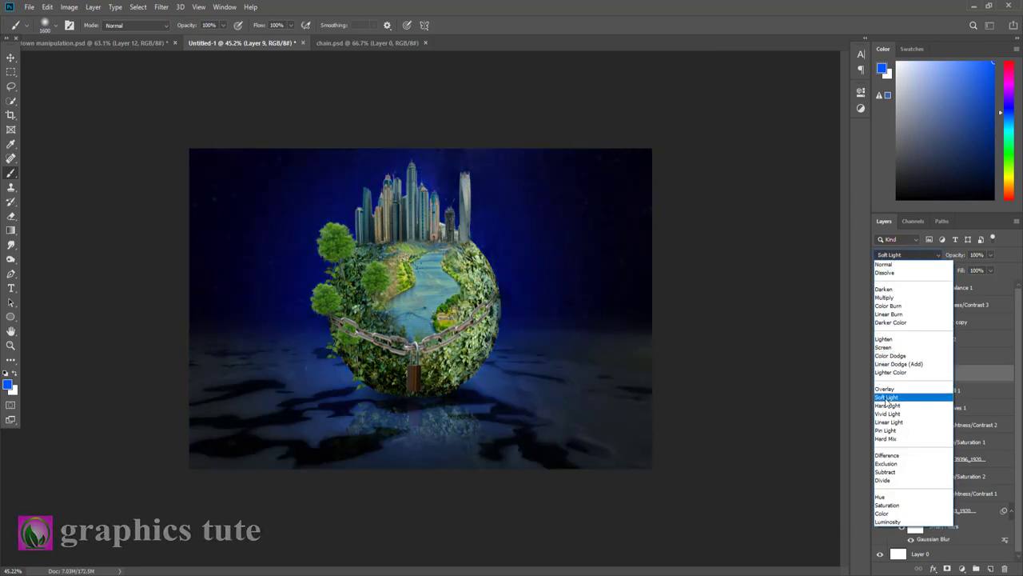
click(887, 397)
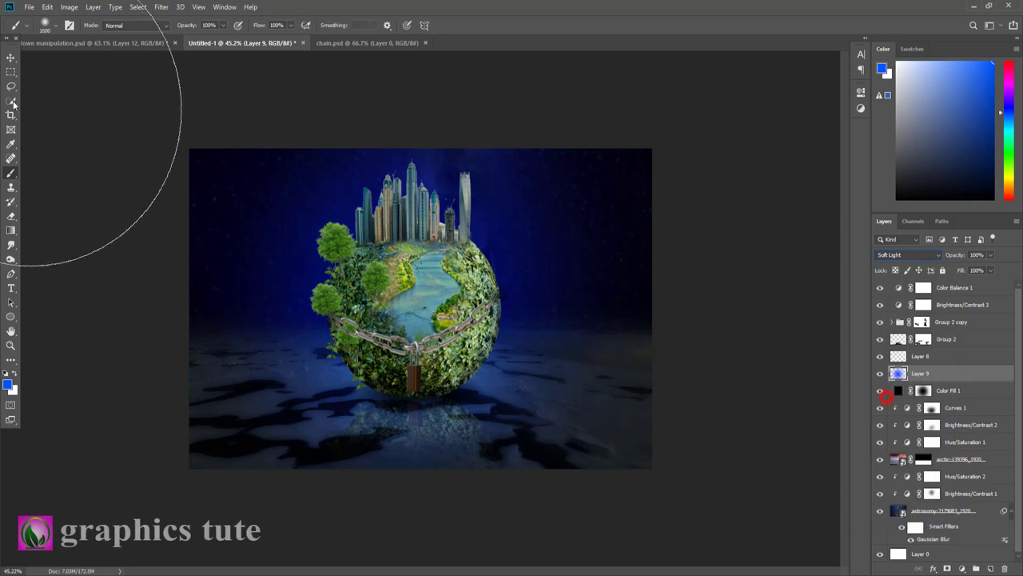
click(11, 56)
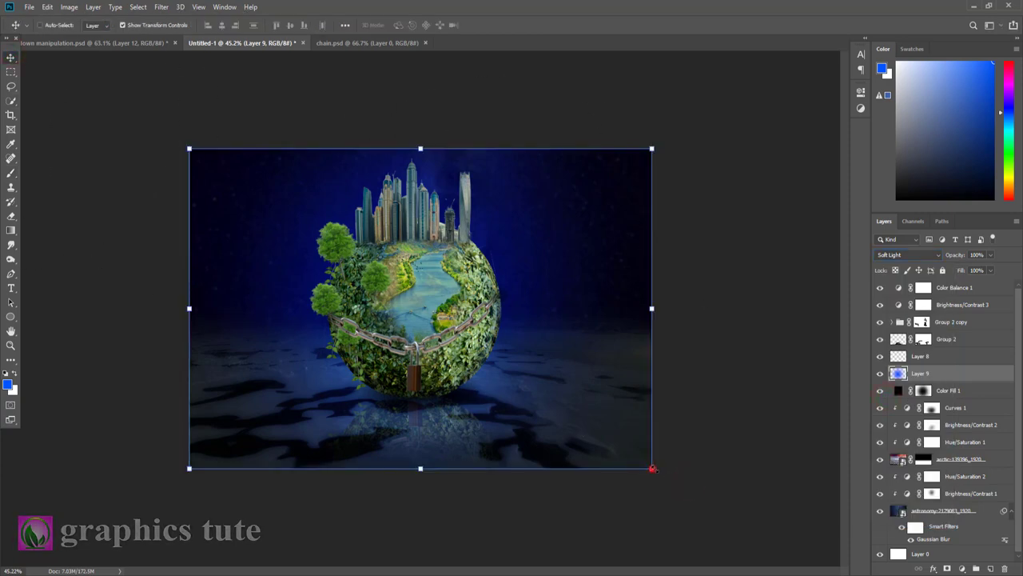
Step: Enlarge the blue glow layer around the globe and adjust its position
drag(653, 470, 691, 476)
click(487, 25)
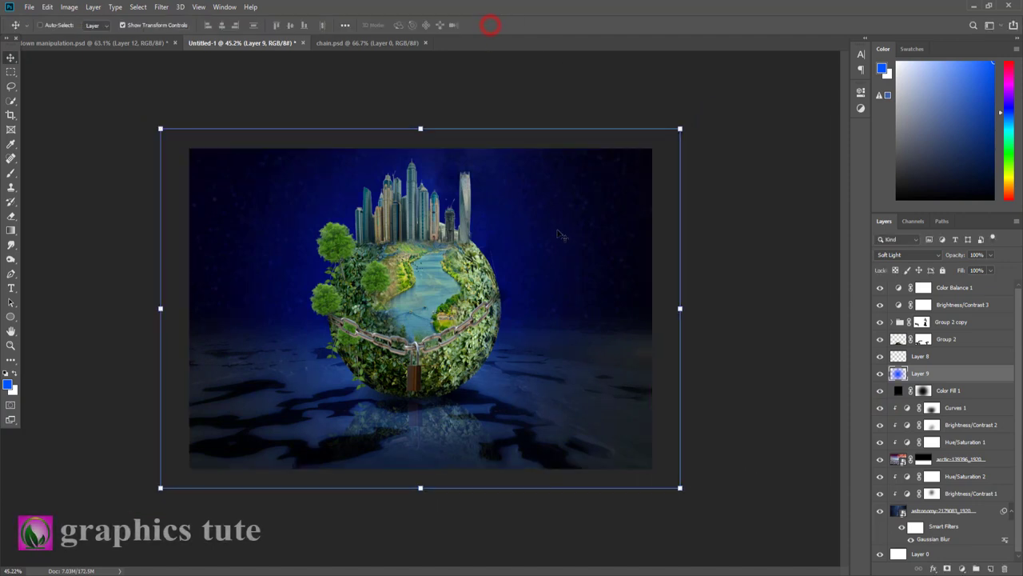
drag(546, 235, 550, 236)
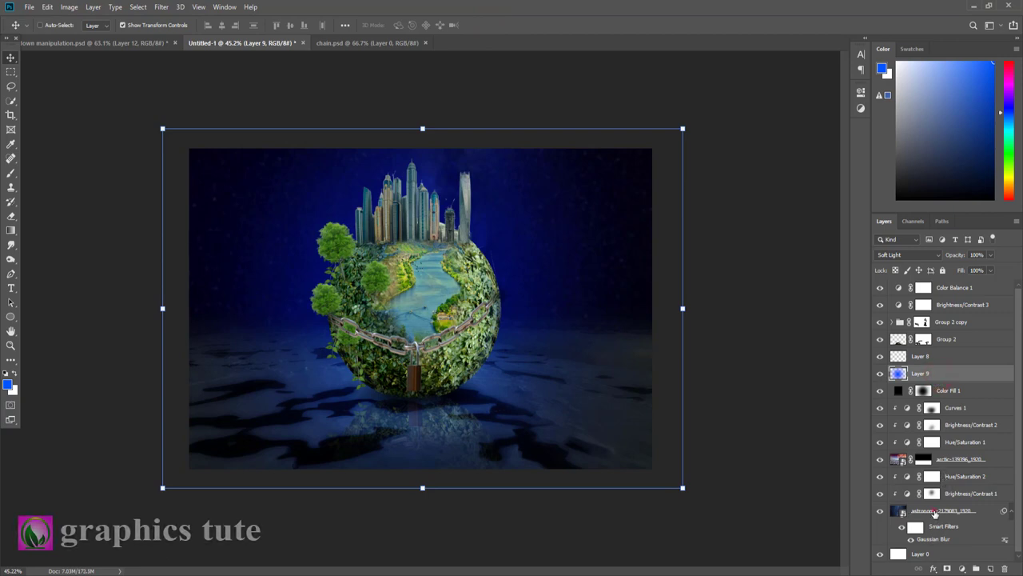
Step: Reduce Brightness/Contrast 1's Contrast to about −1
click(935, 511)
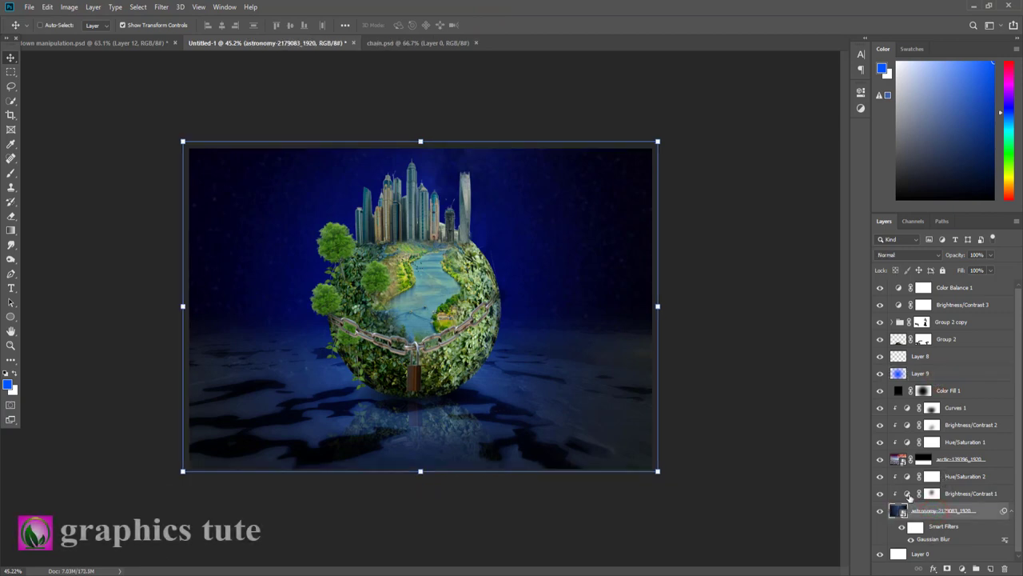
double_click(908, 494)
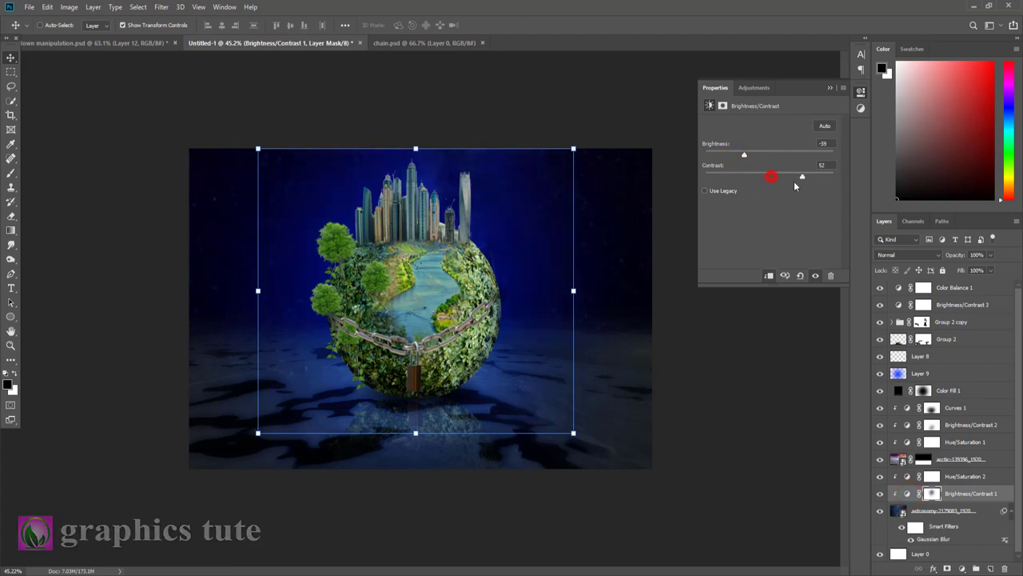
drag(794, 183, 752, 184)
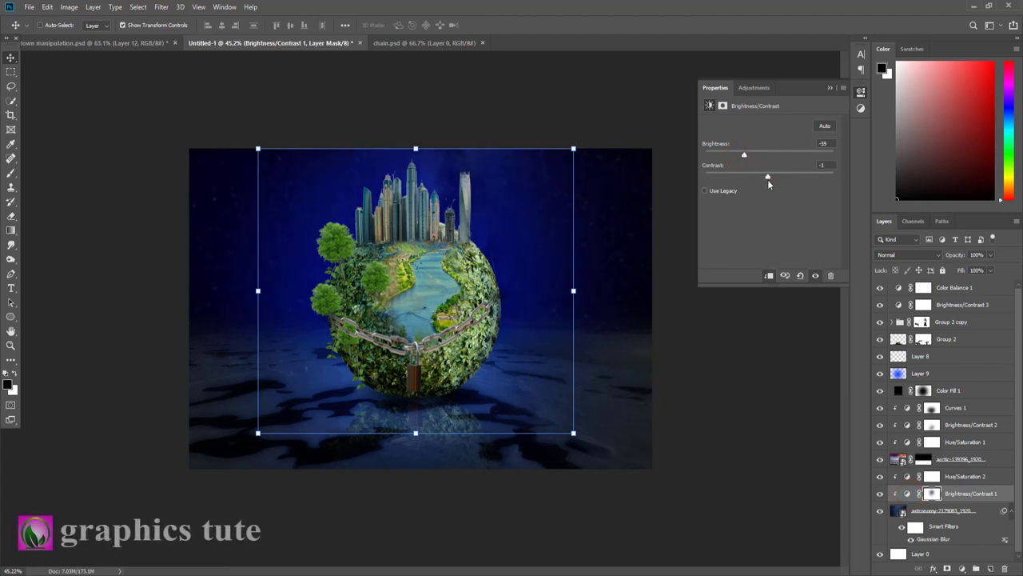
click(830, 87)
Step: Compare Hue/Saturation 2 on and off, leaving it hidden, and check the blue glow
click(952, 477)
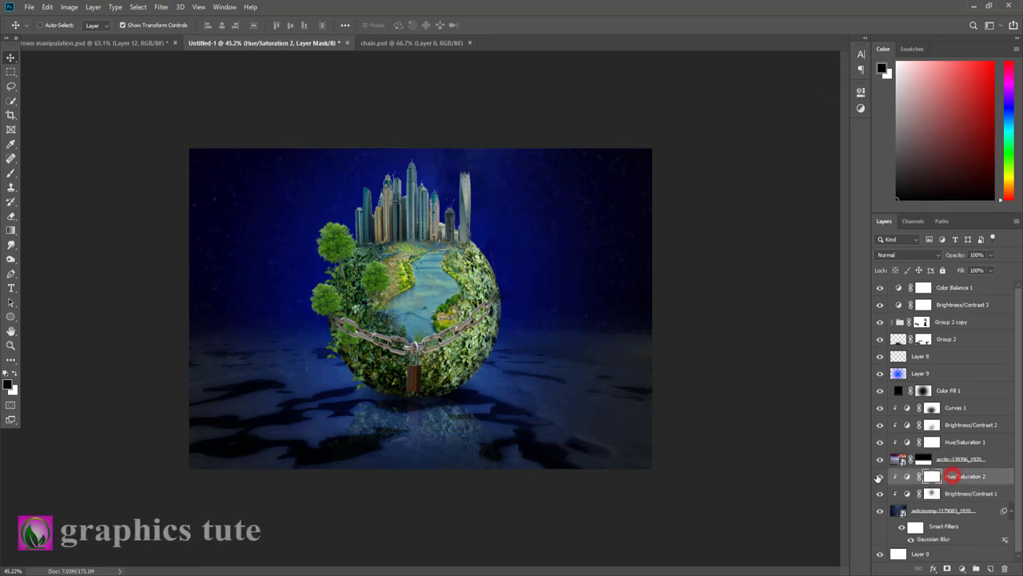
click(880, 476)
click(881, 476)
click(880, 477)
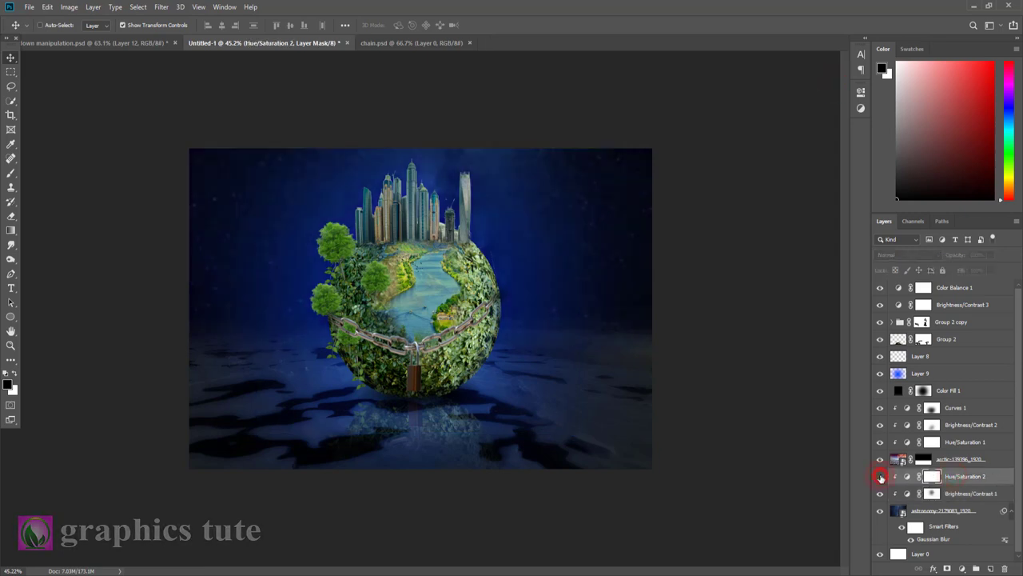
click(881, 477)
click(880, 478)
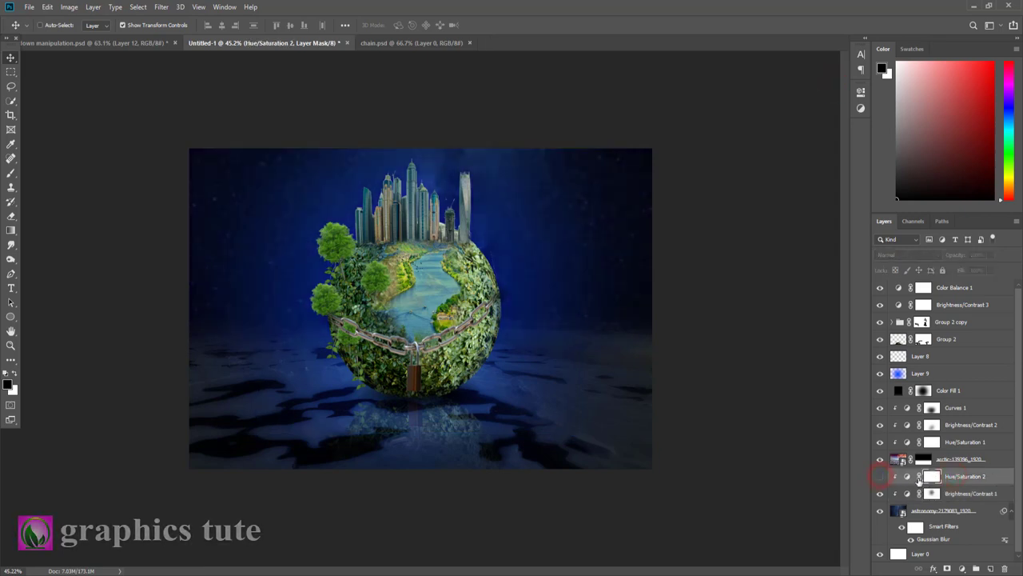
click(963, 477)
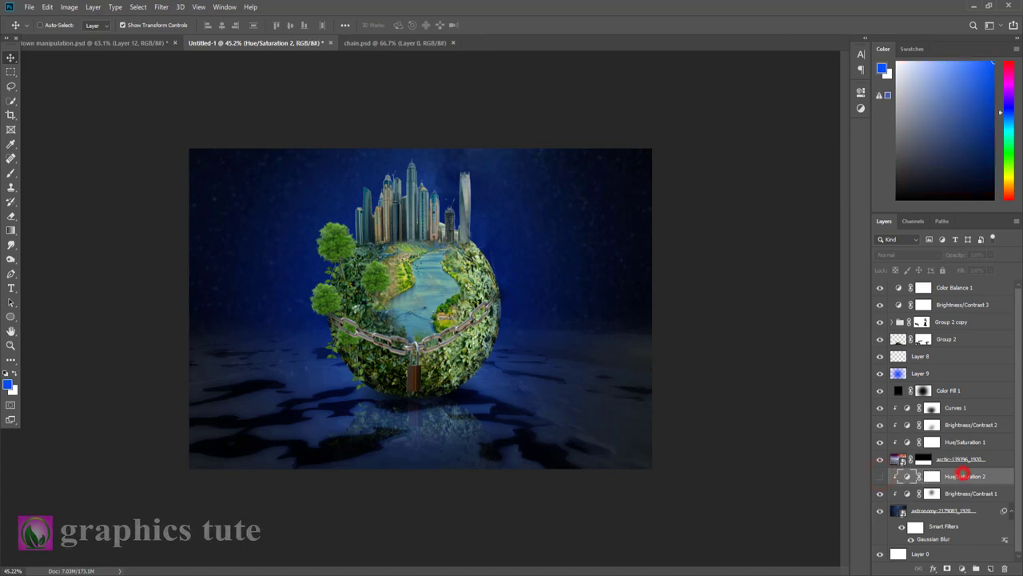
click(881, 373)
click(880, 373)
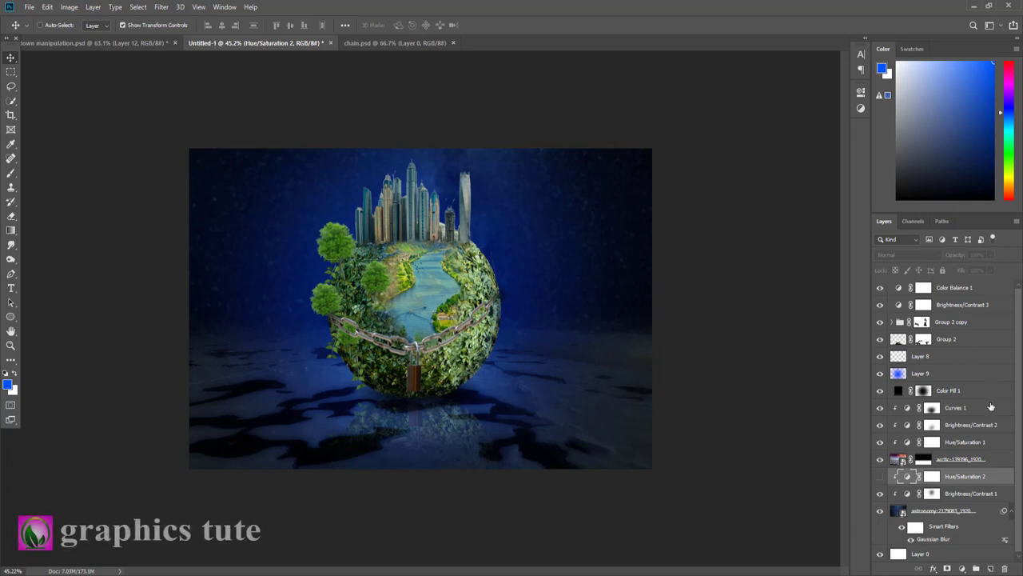
Step: Stamp all visible layers into a new top layer, Layer 10
click(977, 289)
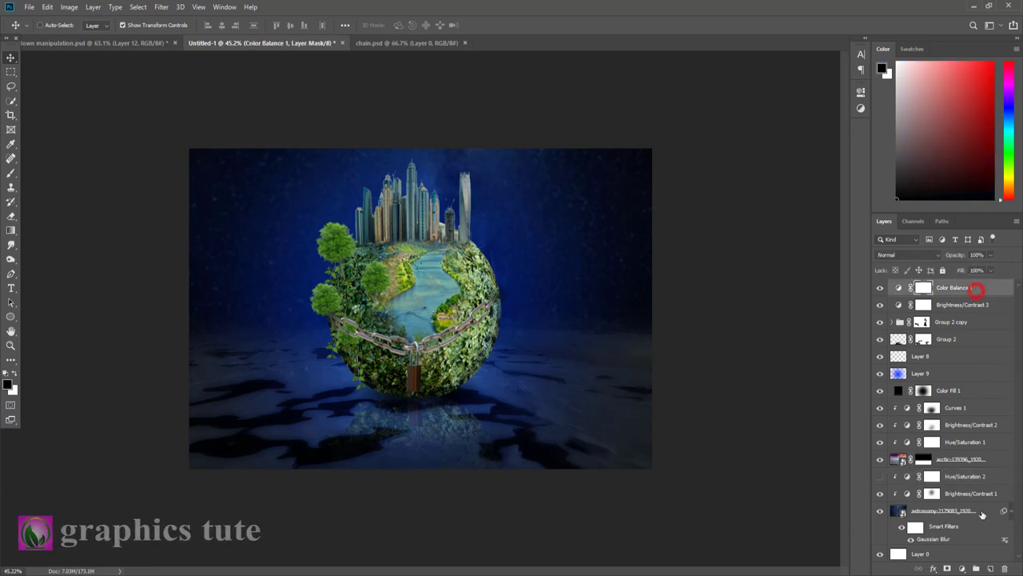
click(991, 568)
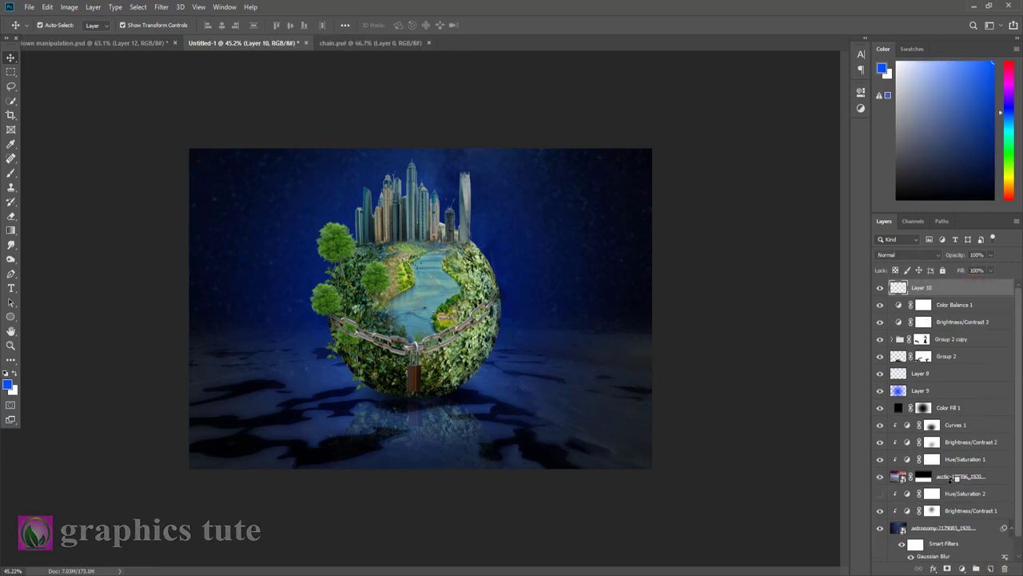
key(ctrl+shift+alt+e)
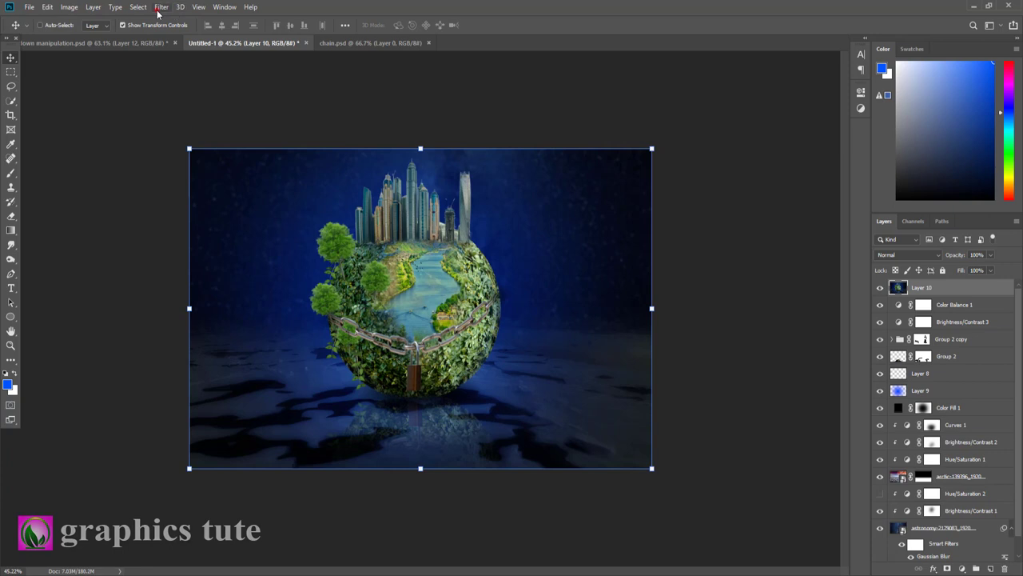
Step: Grade Layer 10 in Camera Raw: Temperature −13, Tint +17, Contrast +18, Whites +20
click(158, 9)
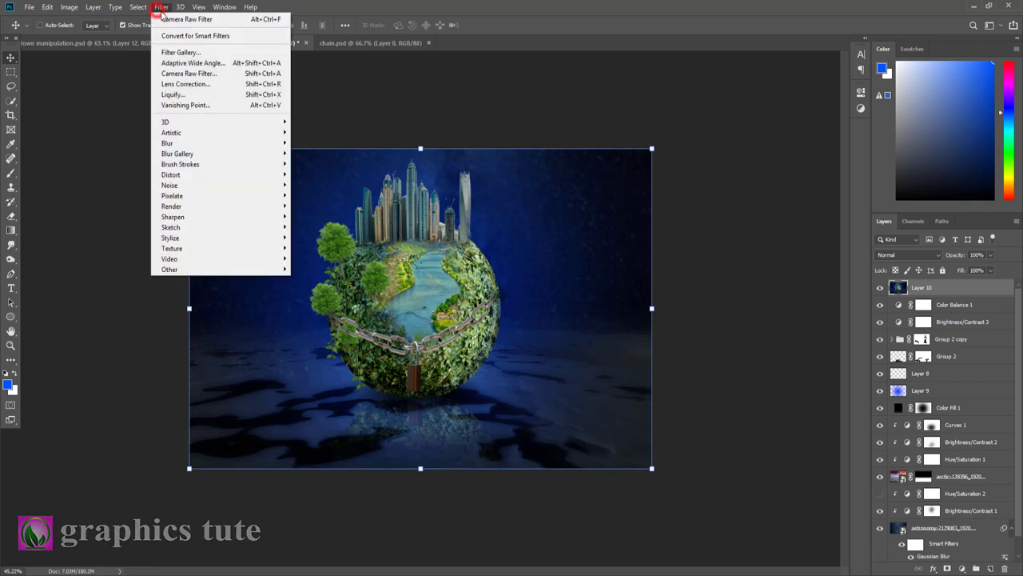
click(190, 74)
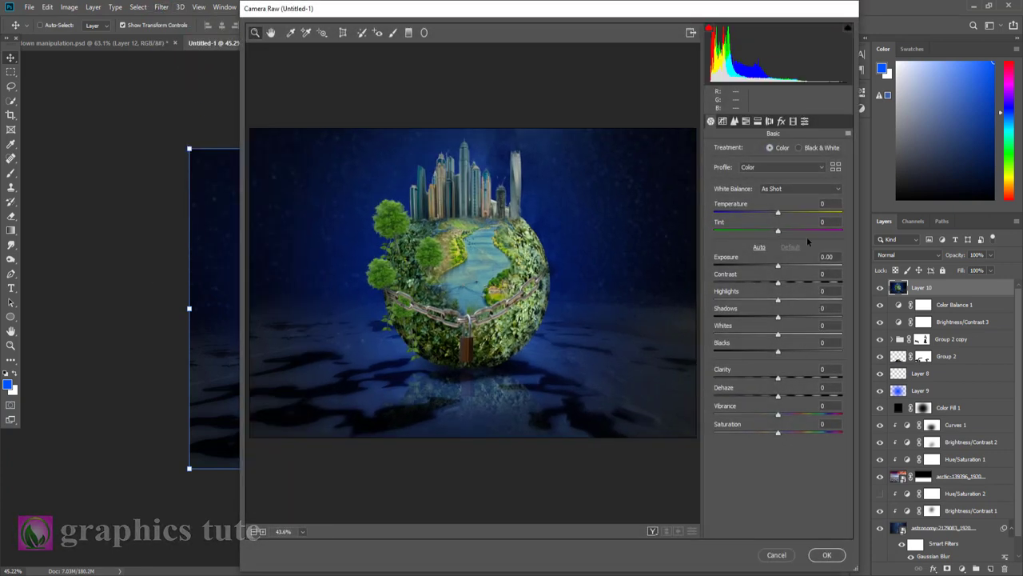
mouse_move(779, 217)
mouse_down()
mouse_move(766, 214)
mouse_move(789, 230)
mouse_move(769, 212)
mouse_up()
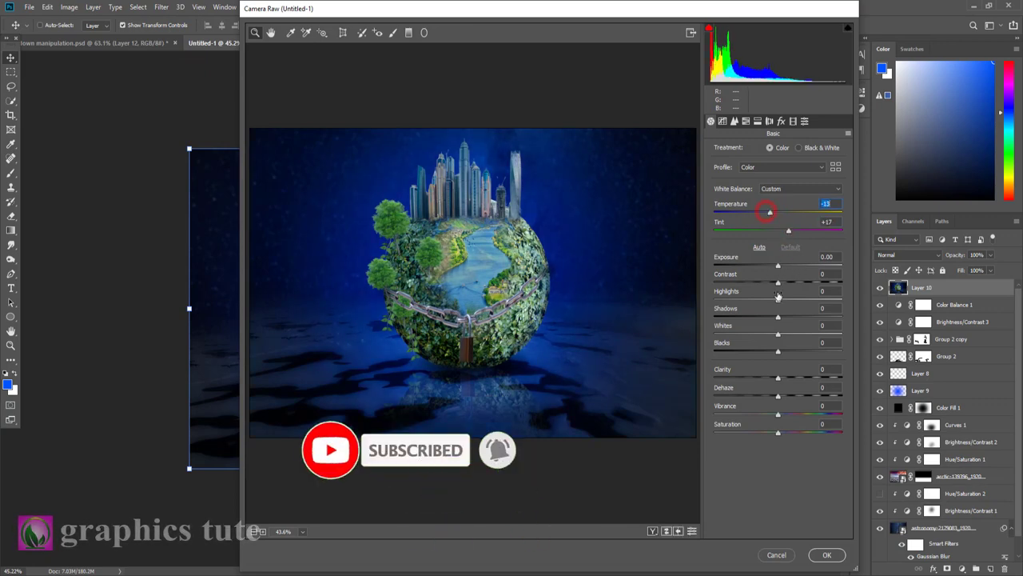
mouse_move(780, 284)
mouse_down()
mouse_move(790, 283)
mouse_move(780, 304)
mouse_move(793, 317)
mouse_up()
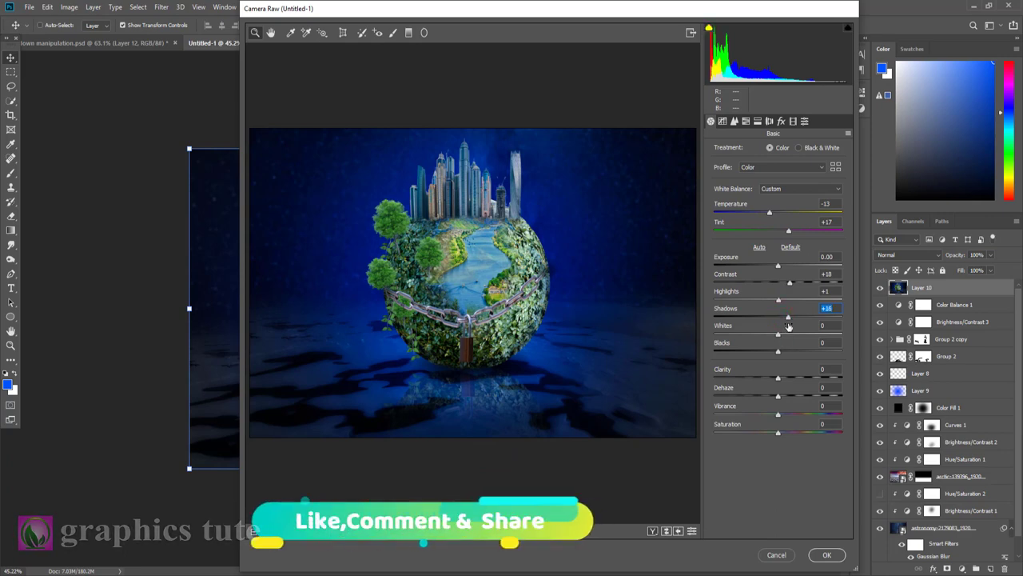
mouse_move(778, 334)
mouse_down()
mouse_move(790, 334)
mouse_move(772, 351)
mouse_move(789, 381)
mouse_move(788, 432)
mouse_up()
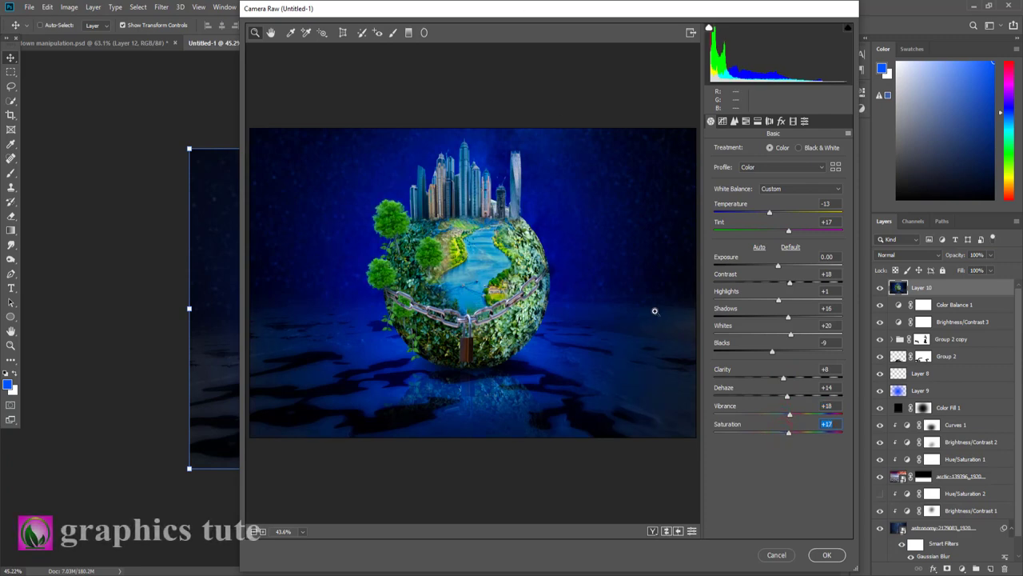
Step: Apply the Camera Raw grading and compare Layer 10 on and off
click(827, 554)
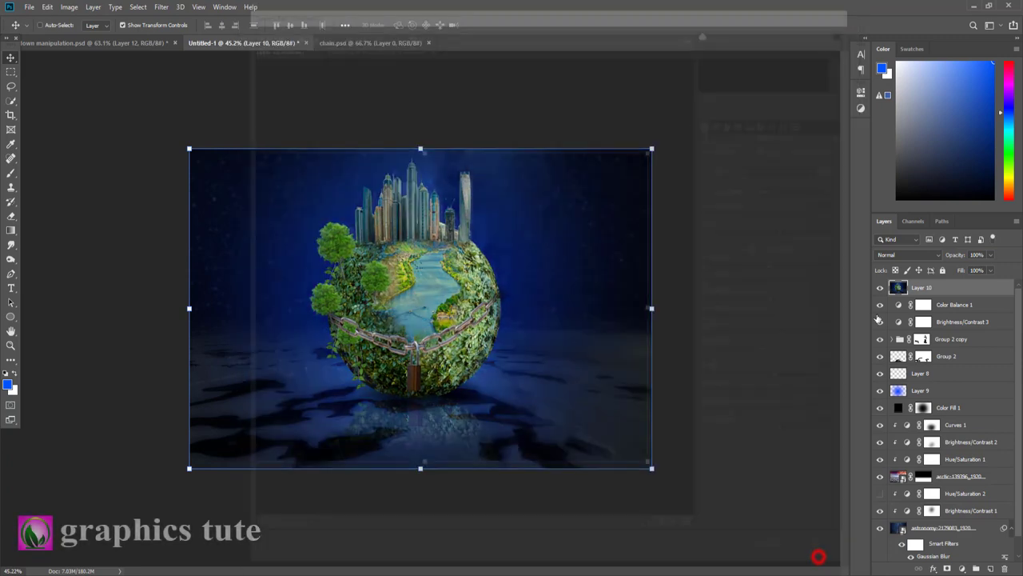
click(880, 290)
click(880, 289)
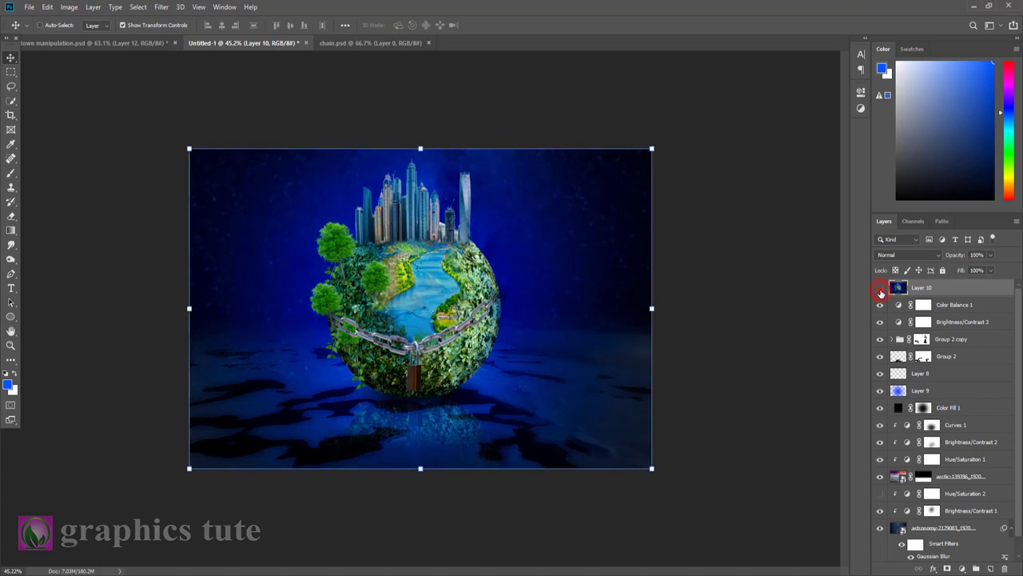
click(880, 289)
click(880, 290)
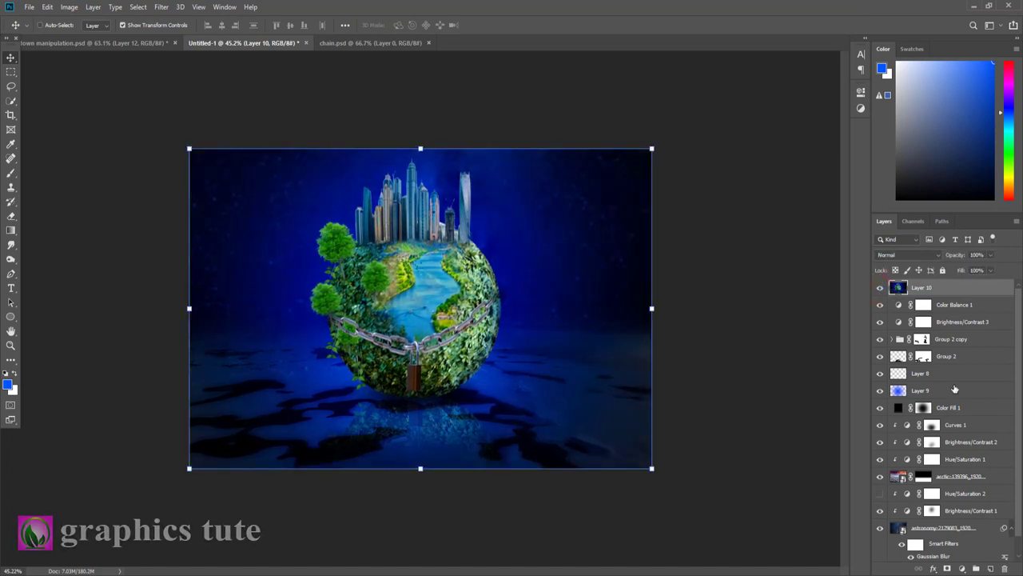
Step: Stamp the visible scene into new Layer 11 blended as Linear Light
click(991, 568)
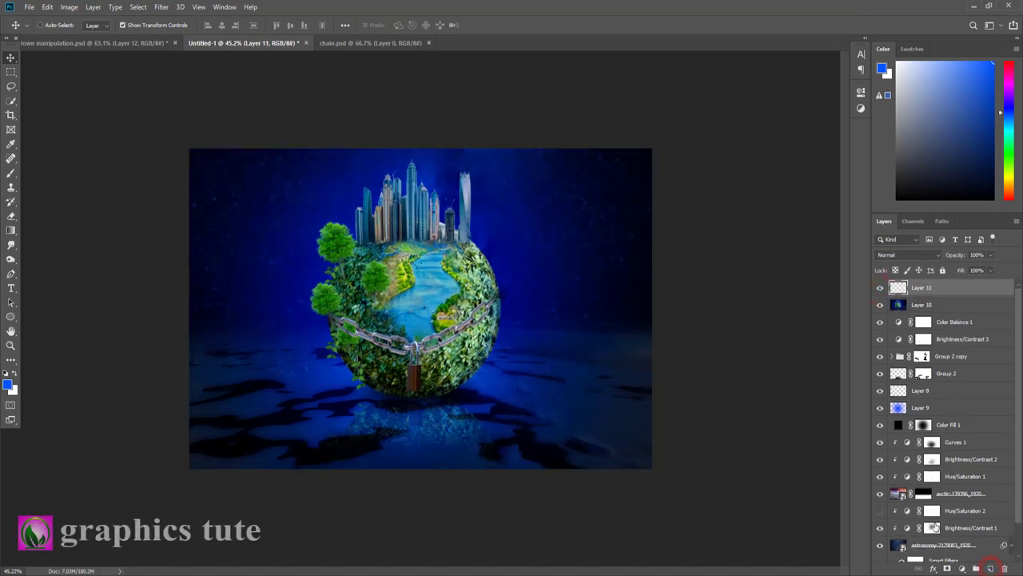
key(ctrl+alt+shift+e)
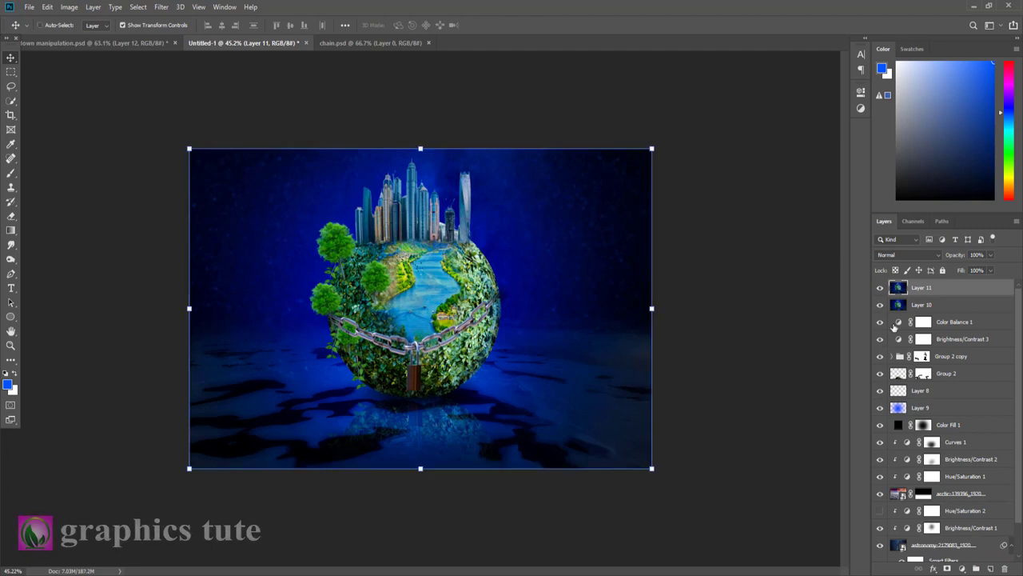
click(911, 255)
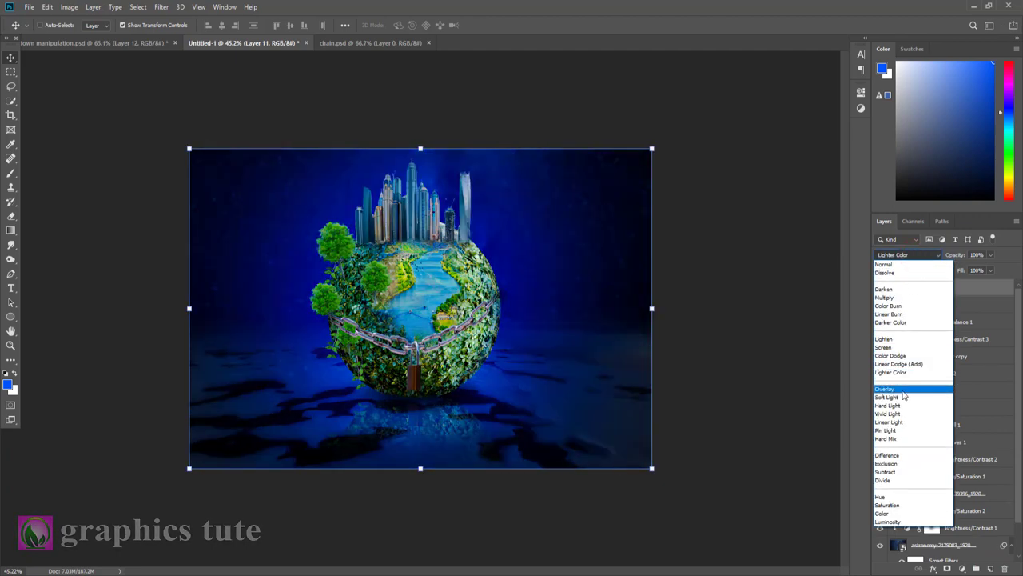
click(889, 421)
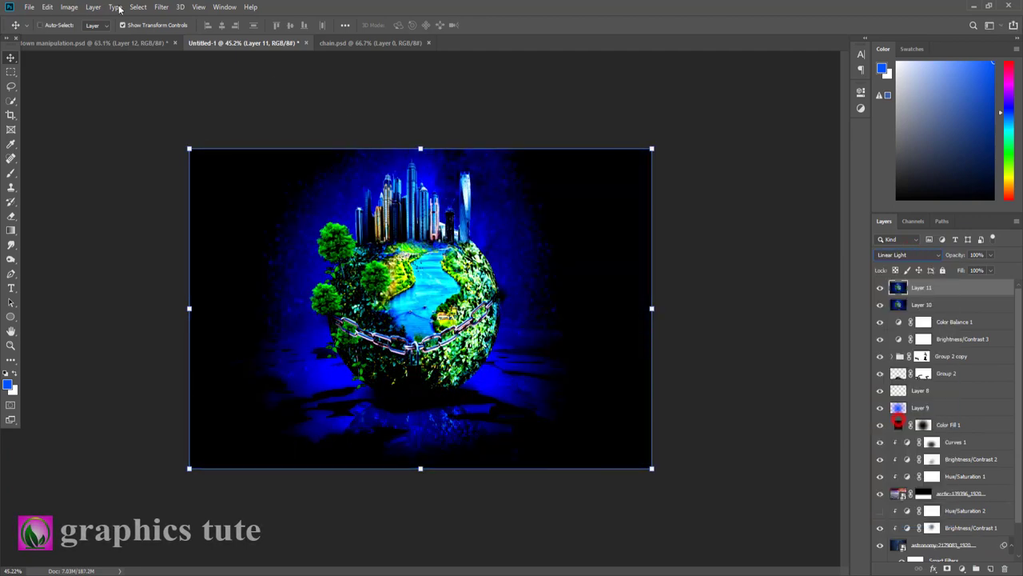
Step: Sharpen Layer 11 with a 0.7-pixel High Pass filter and compare the result
click(163, 7)
mouse_move(170, 269)
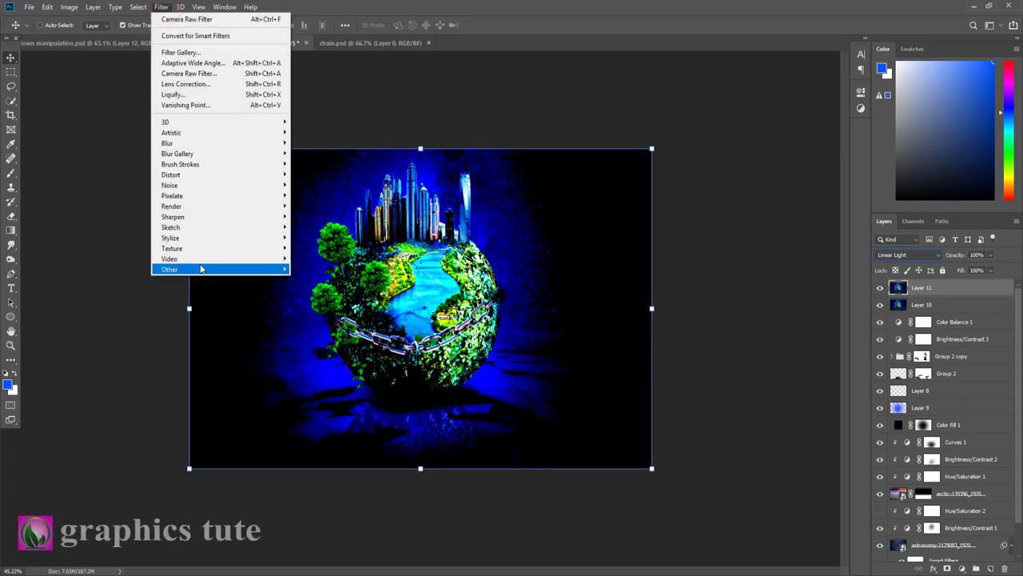
click(303, 279)
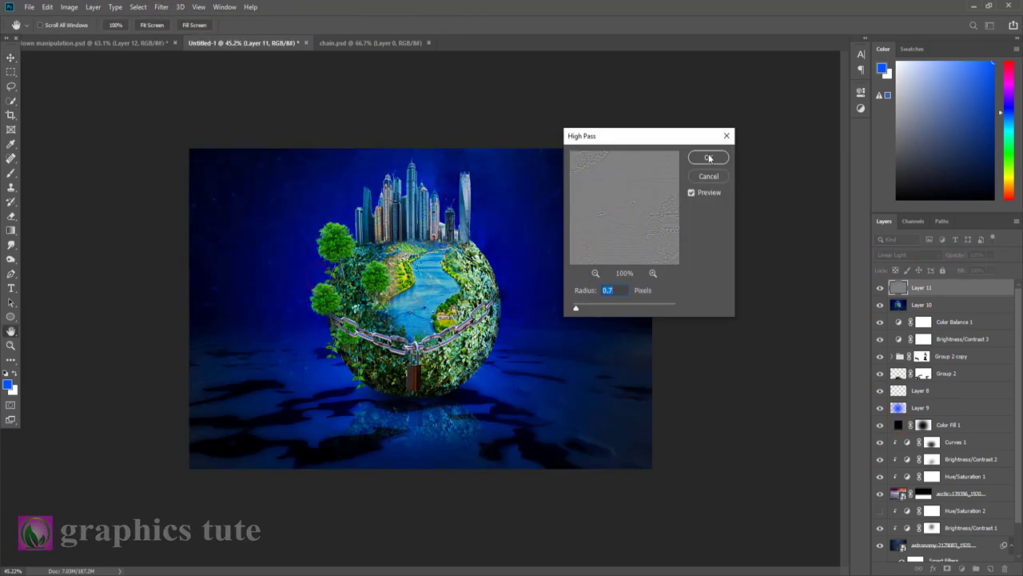
click(709, 156)
click(881, 290)
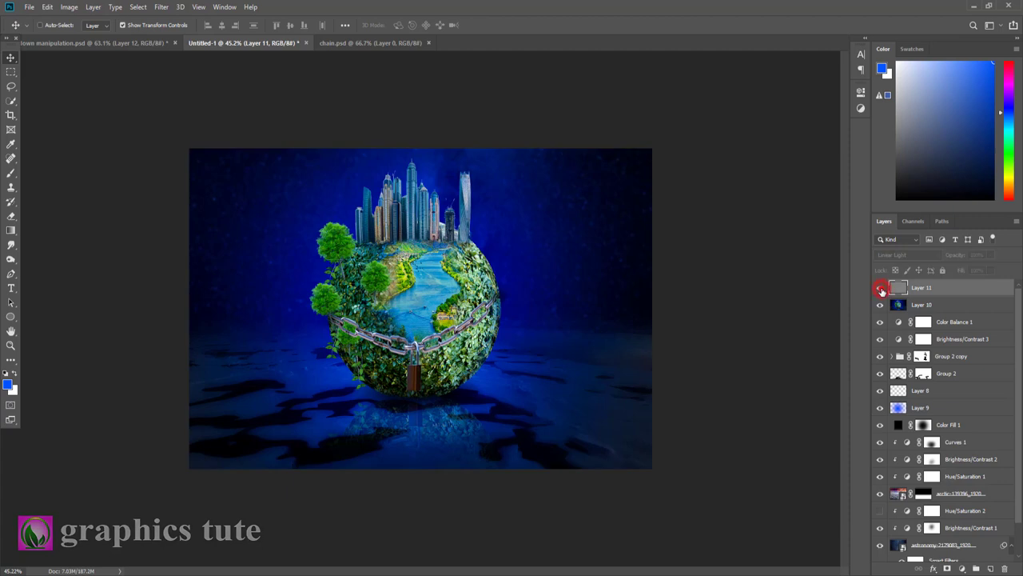
click(881, 289)
click(881, 290)
click(880, 289)
key(z)
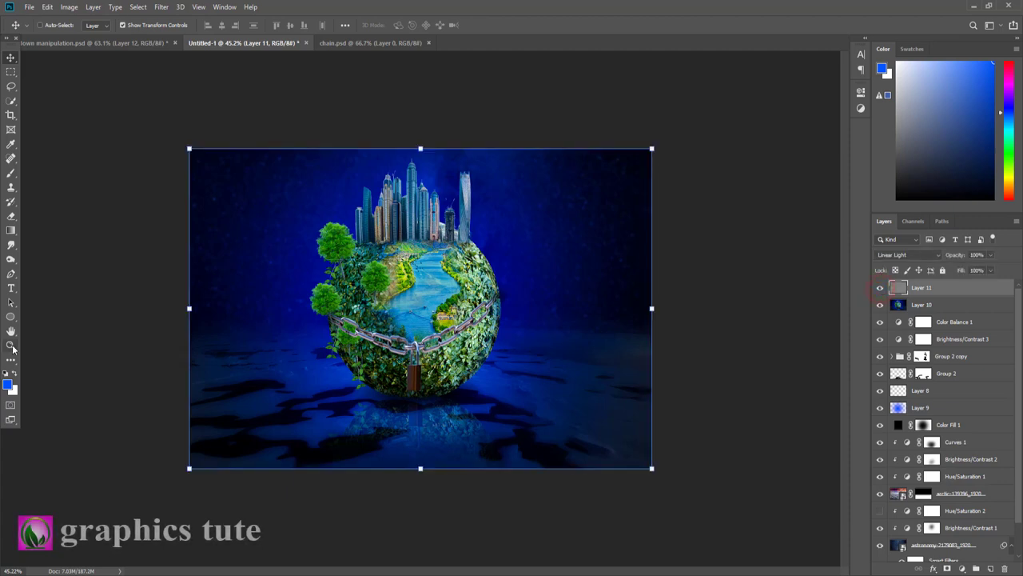
mouse_move(411, 361)
mouse_down()
mouse_move(377, 363)
mouse_move(412, 368)
mouse_up()
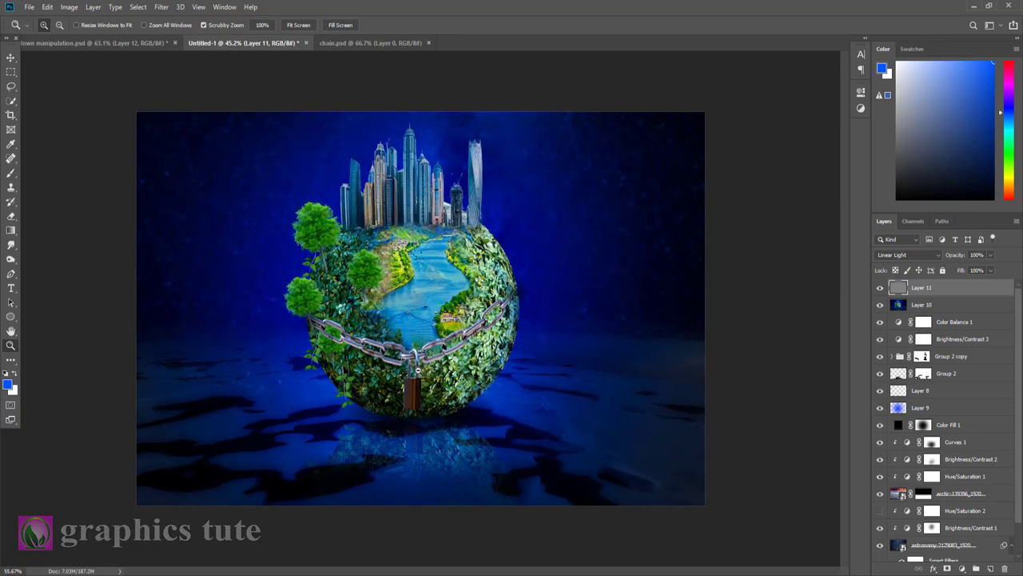